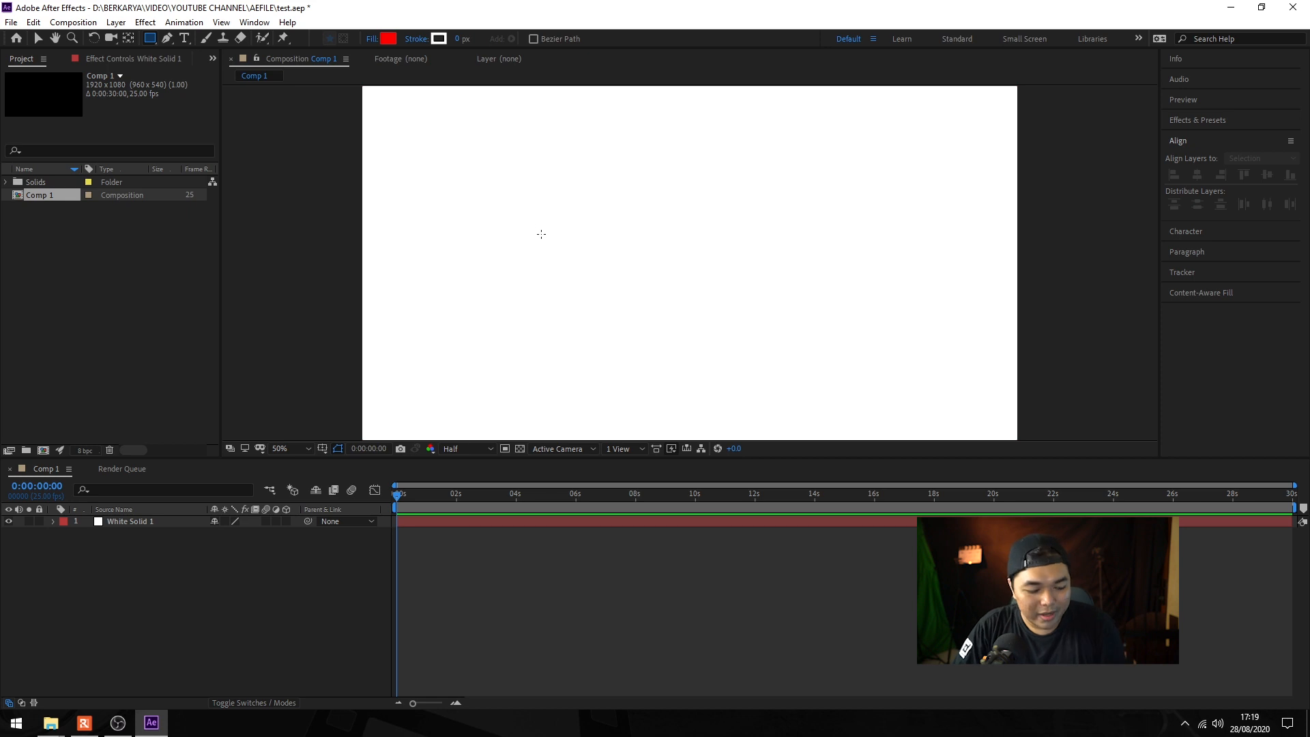
- Draw a red square left of the composition's centre and duplicate its shape layer twice
left_click_drag(563, 184, 679, 299)
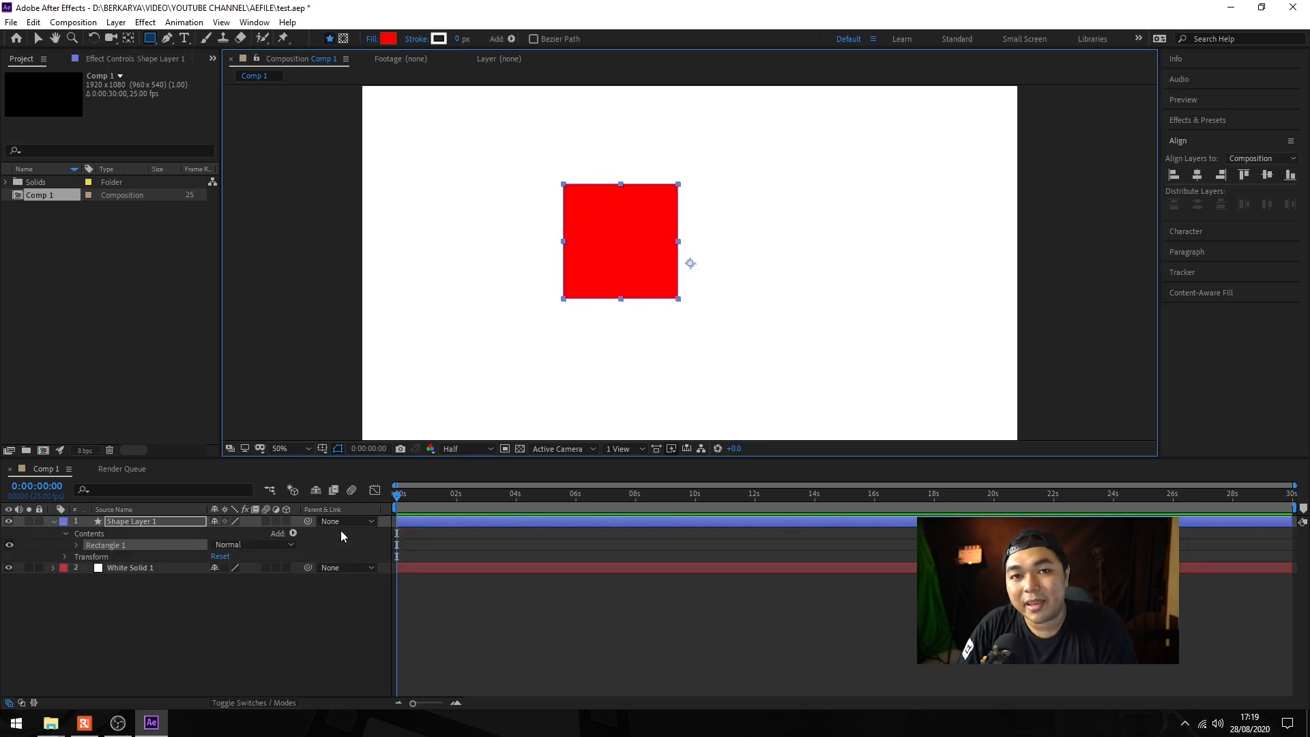
left_click(162, 525)
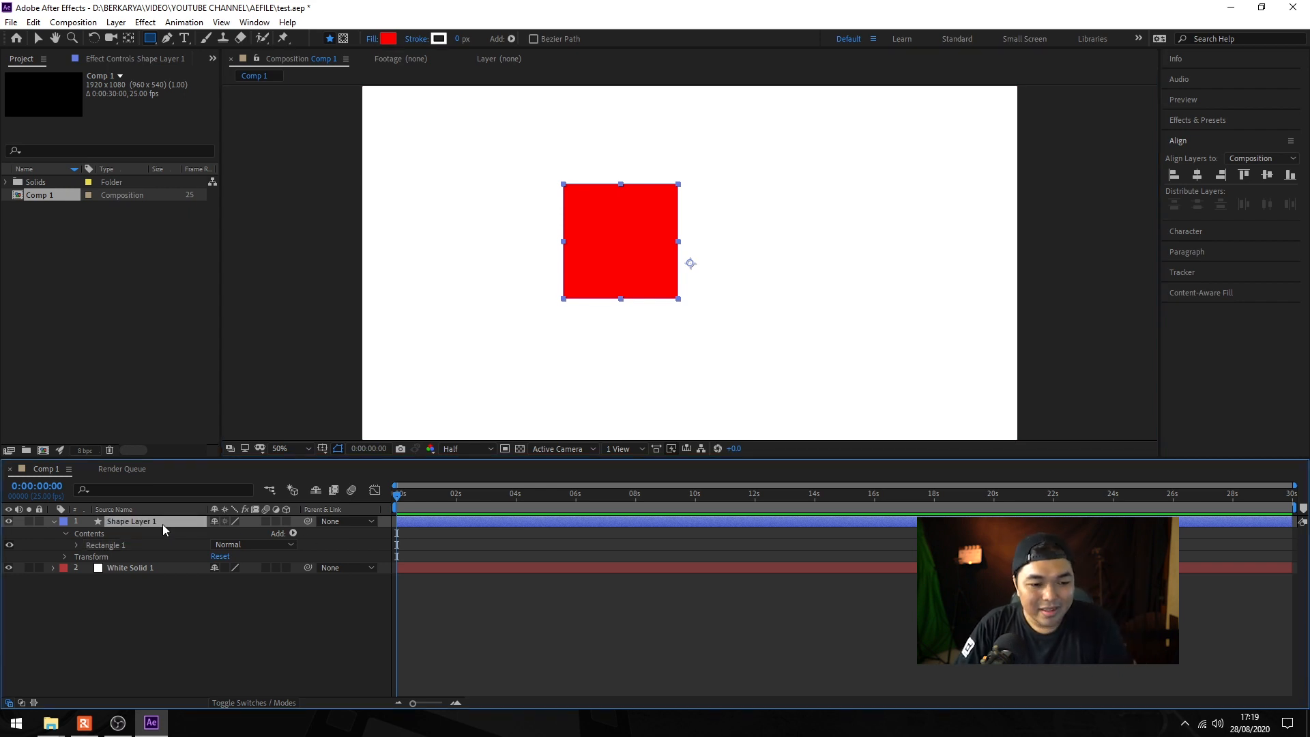
key("ctrl+d")
key("ctrl+d")
- Change the fill colour of Shape Layer 2 to bright green (30FF00)
left_click(162, 536)
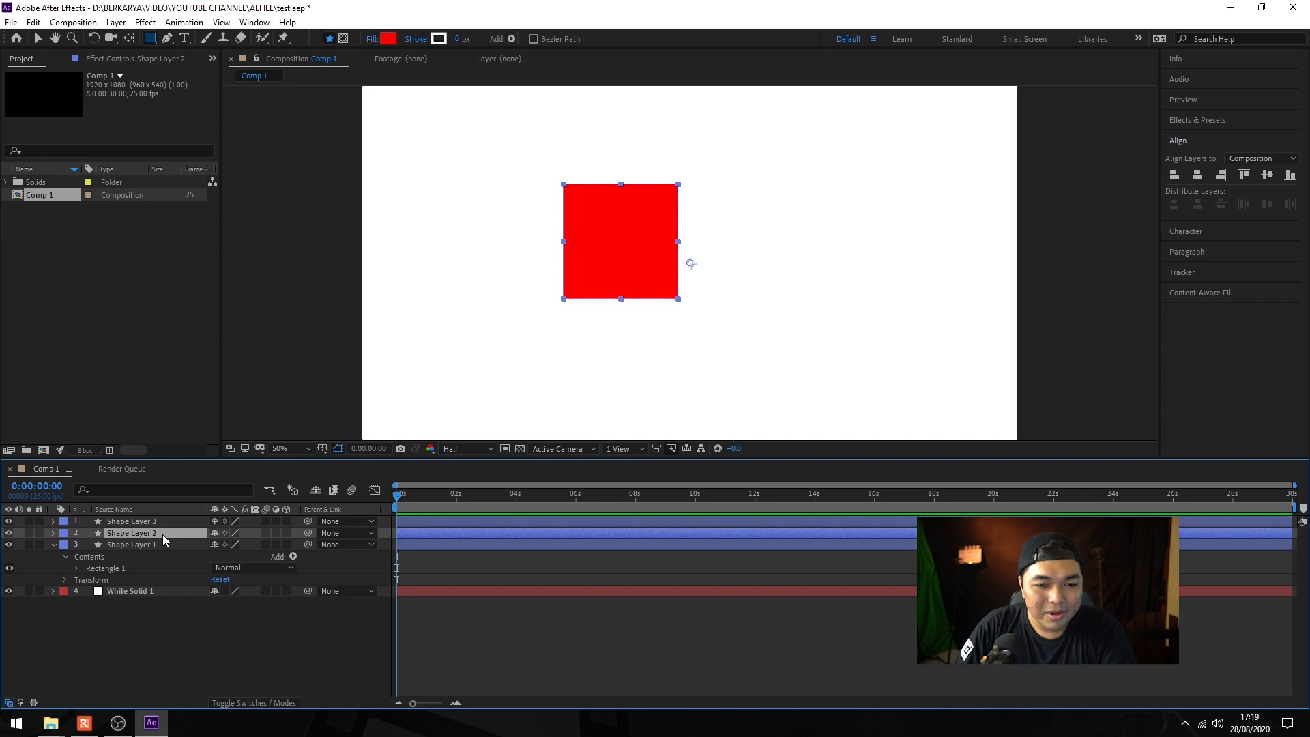
left_click(377, 41)
left_click(794, 399)
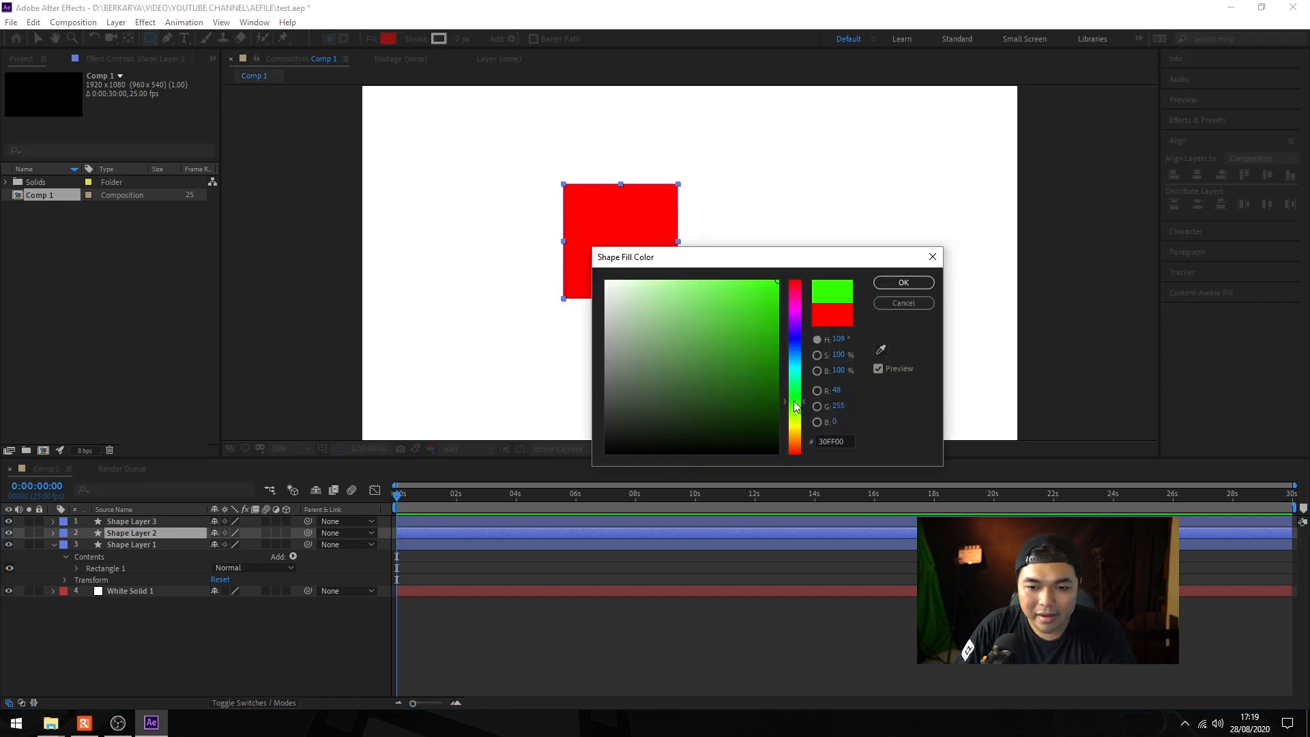
left_click(901, 284)
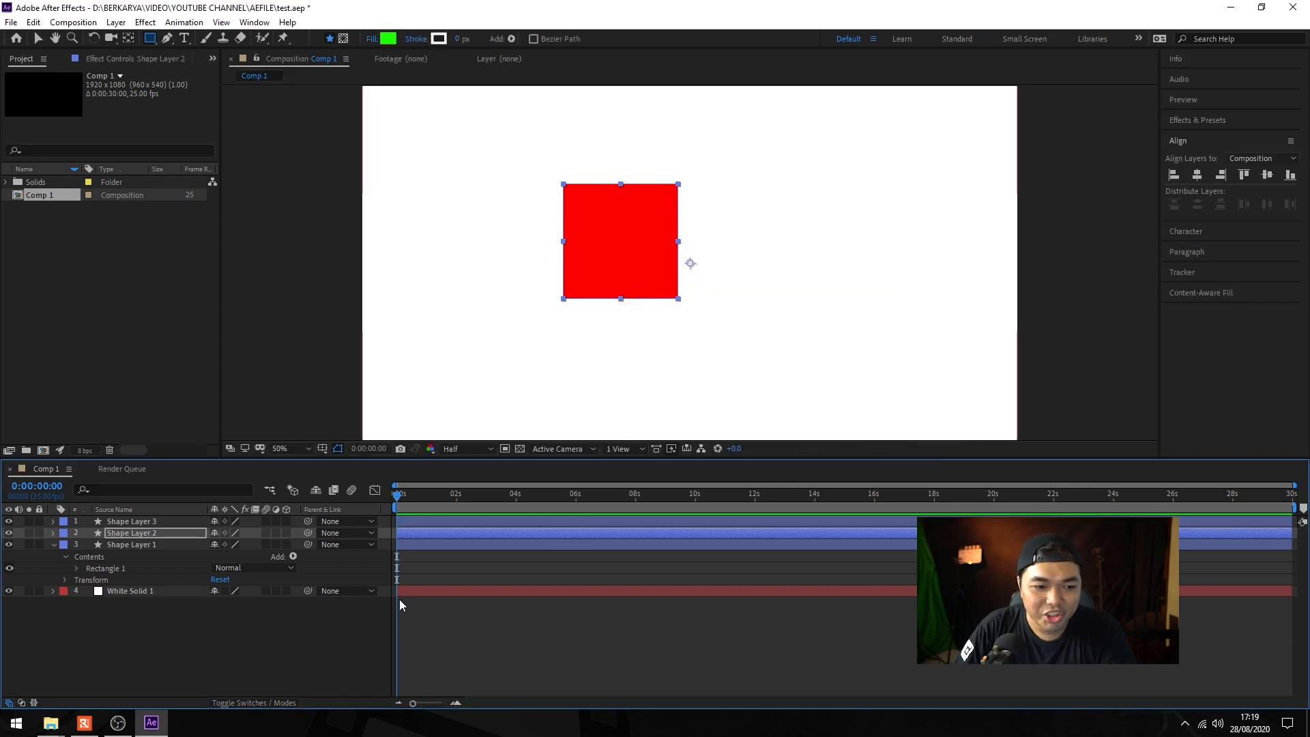
- Change the fill colour of Shape Layer 3 to blue
left_click(163, 522)
left_click(388, 39)
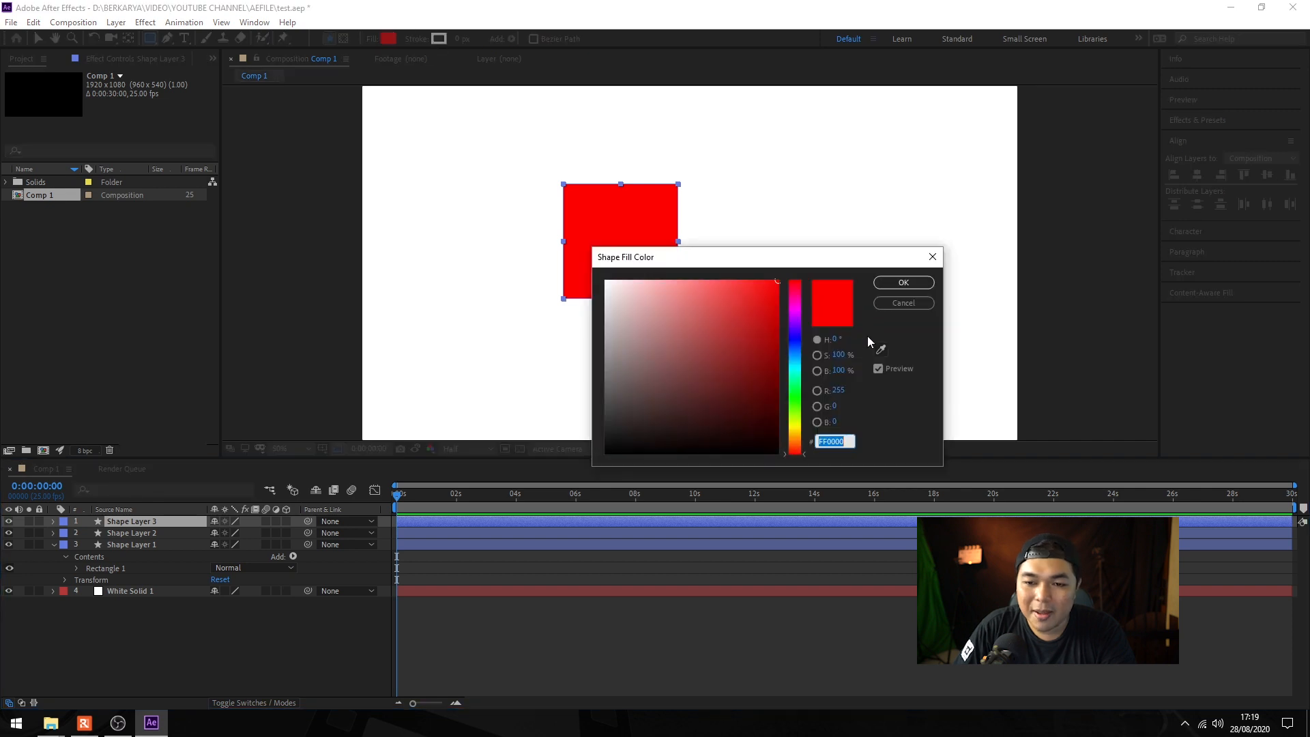
left_click(797, 339)
left_click(903, 283)
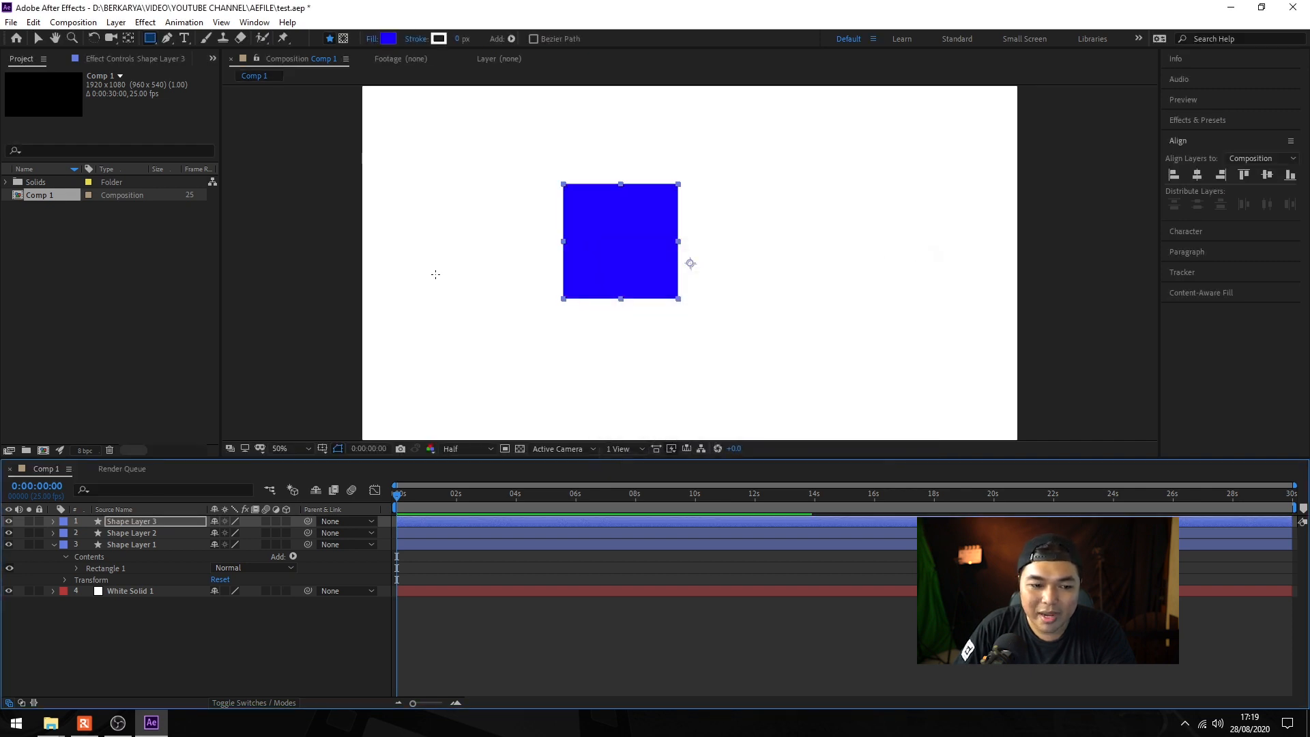
- Move the green square well to the right and place the blue square between the red and green ones
left_click(162, 533)
key("v")
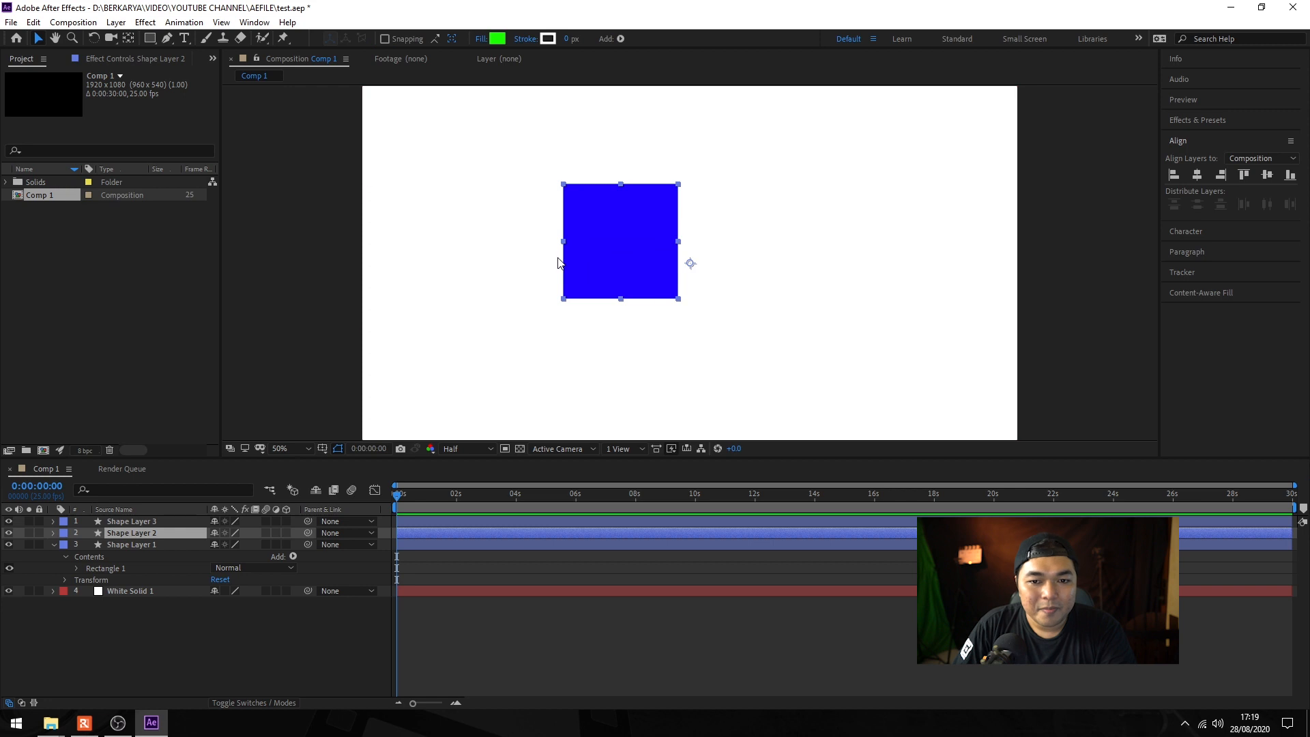
left_click_drag(657, 242, 879, 244)
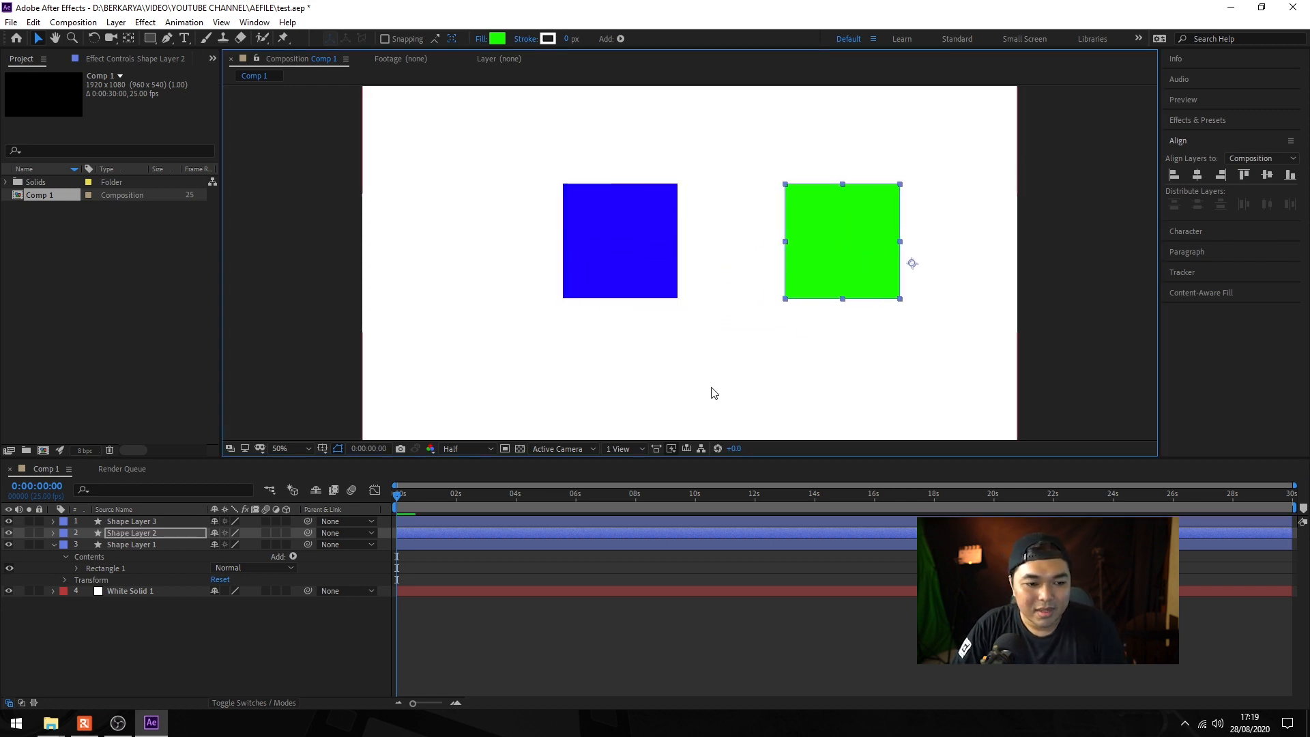
left_click(209, 520)
left_click_drag(621, 260, 727, 260)
- Spread the squares into a triangle, with red at lower left, blue at upper centre and green at lower right
left_click(619, 243)
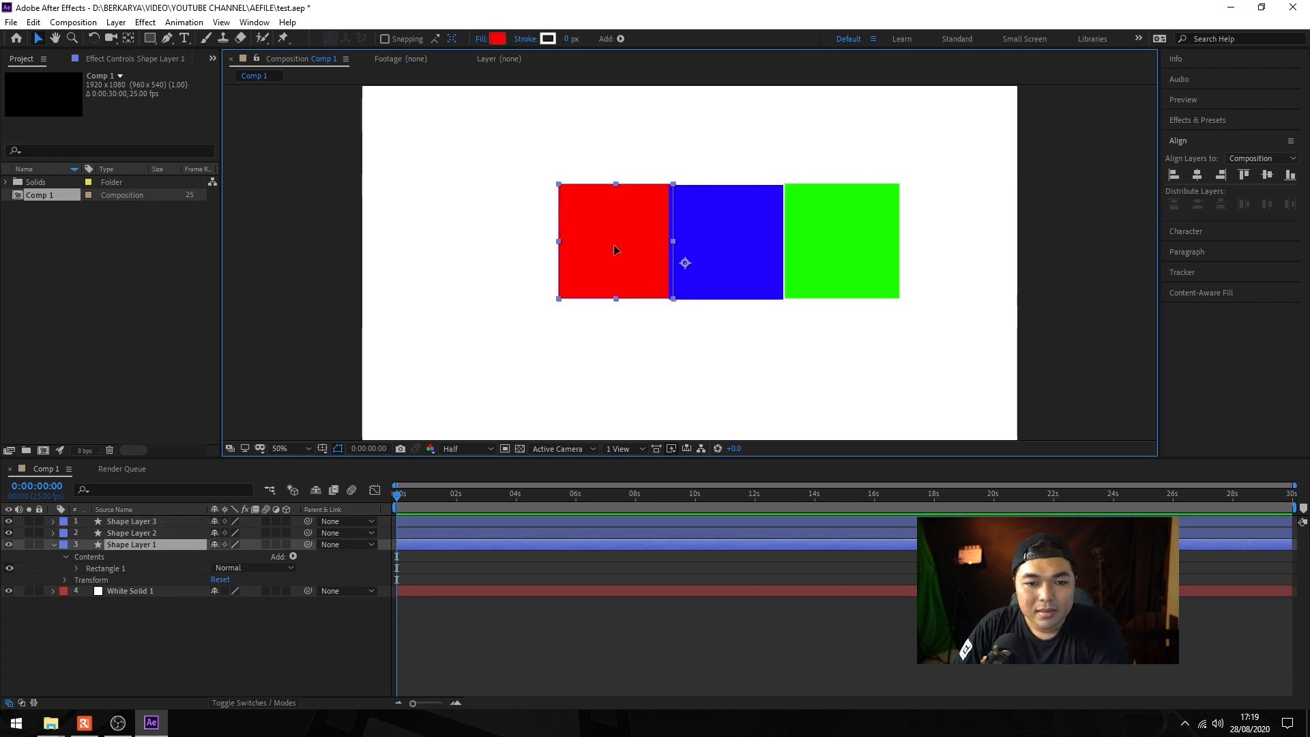
left_click_drag(629, 240, 517, 271)
left_click(728, 257)
left_click_drag(728, 258, 638, 230)
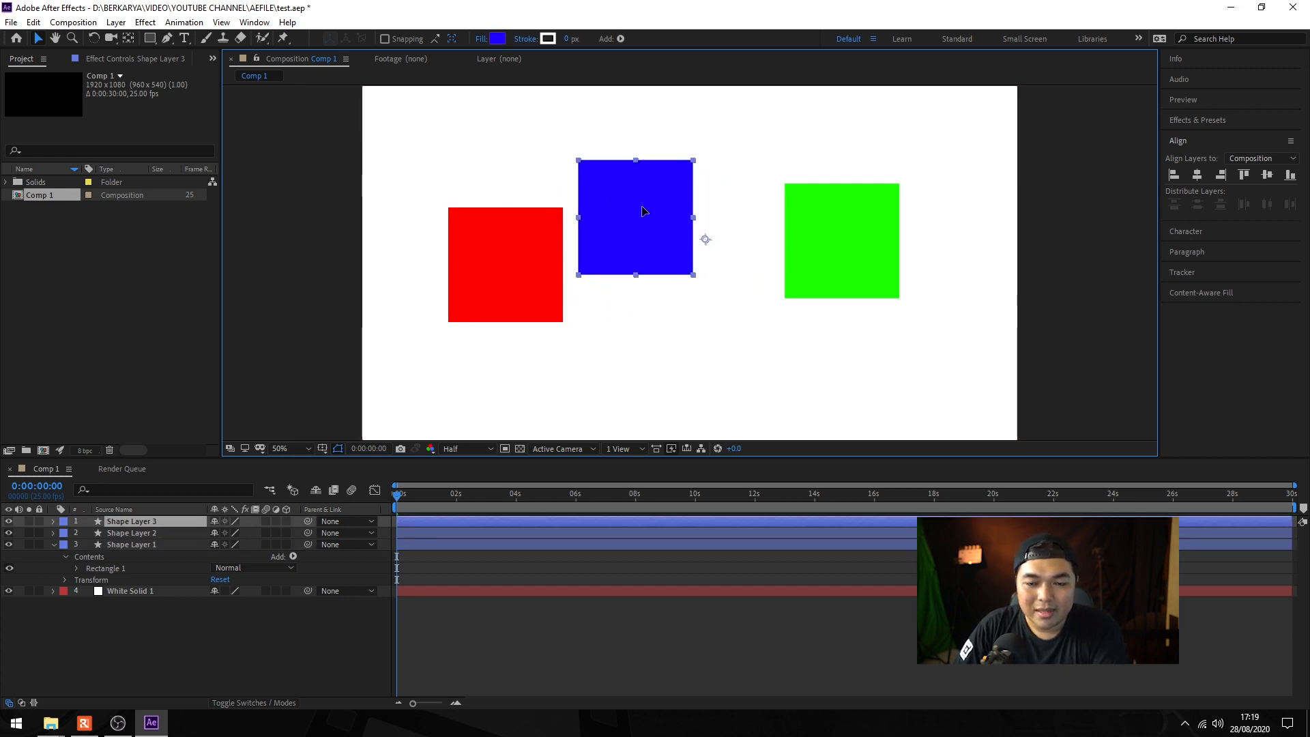
left_click_drag(846, 243, 893, 320)
left_click(670, 228)
left_click_drag(670, 227, 733, 199)
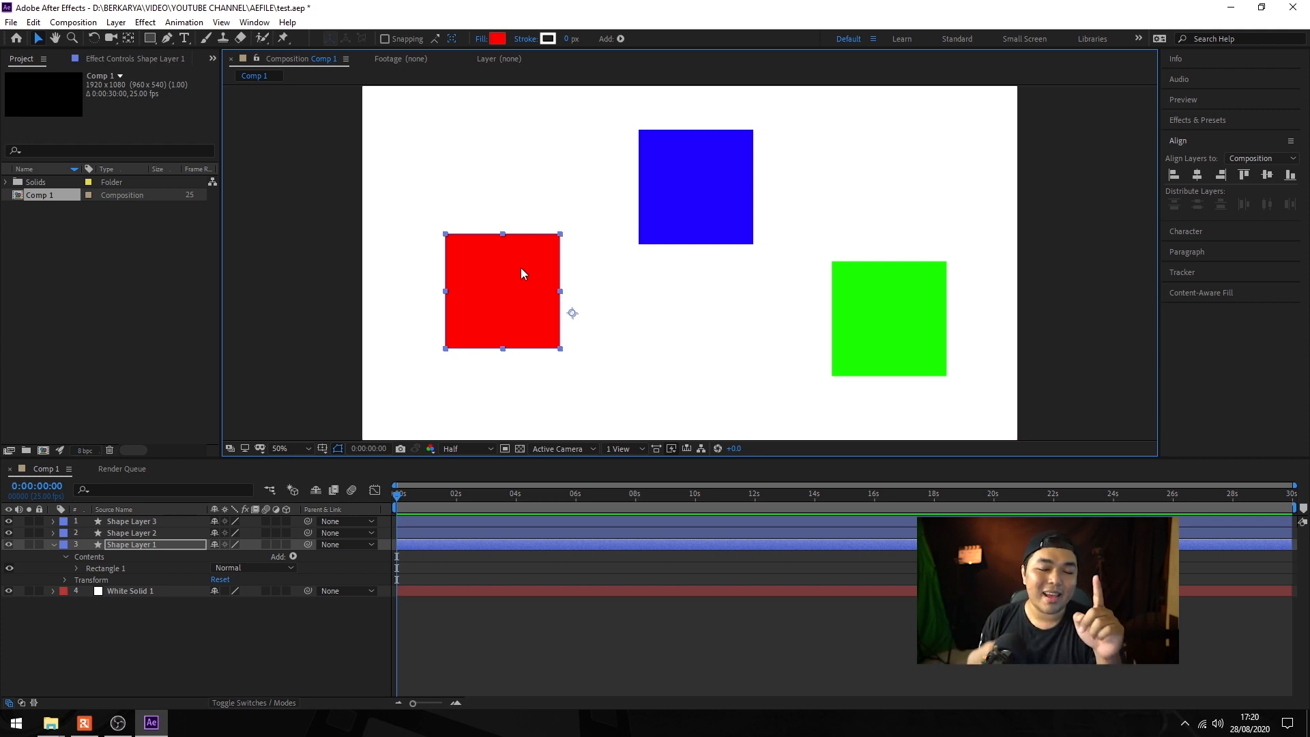
- Make Shape Layers 1, 2 and 3 into 3D layers
left_click(463, 561)
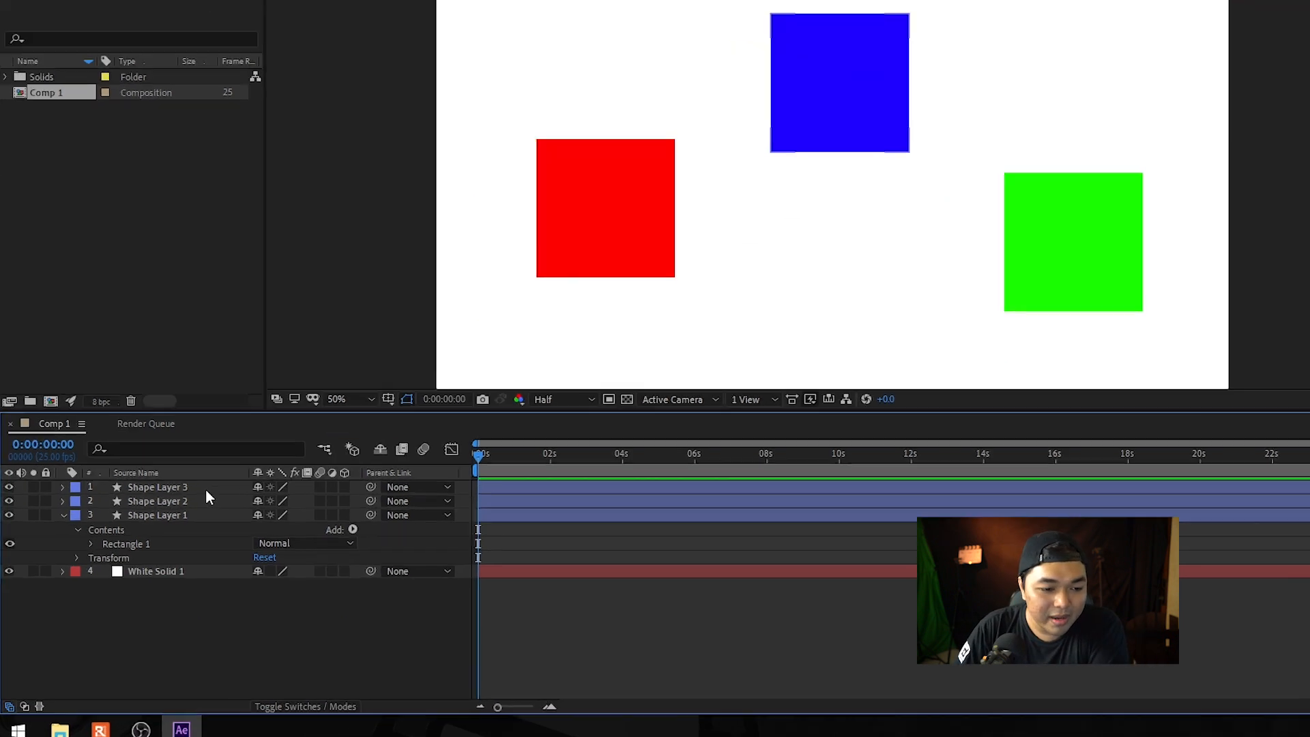
left_click(171, 521)
left_click(549, 366)
left_click(549, 389)
left_click(550, 411)
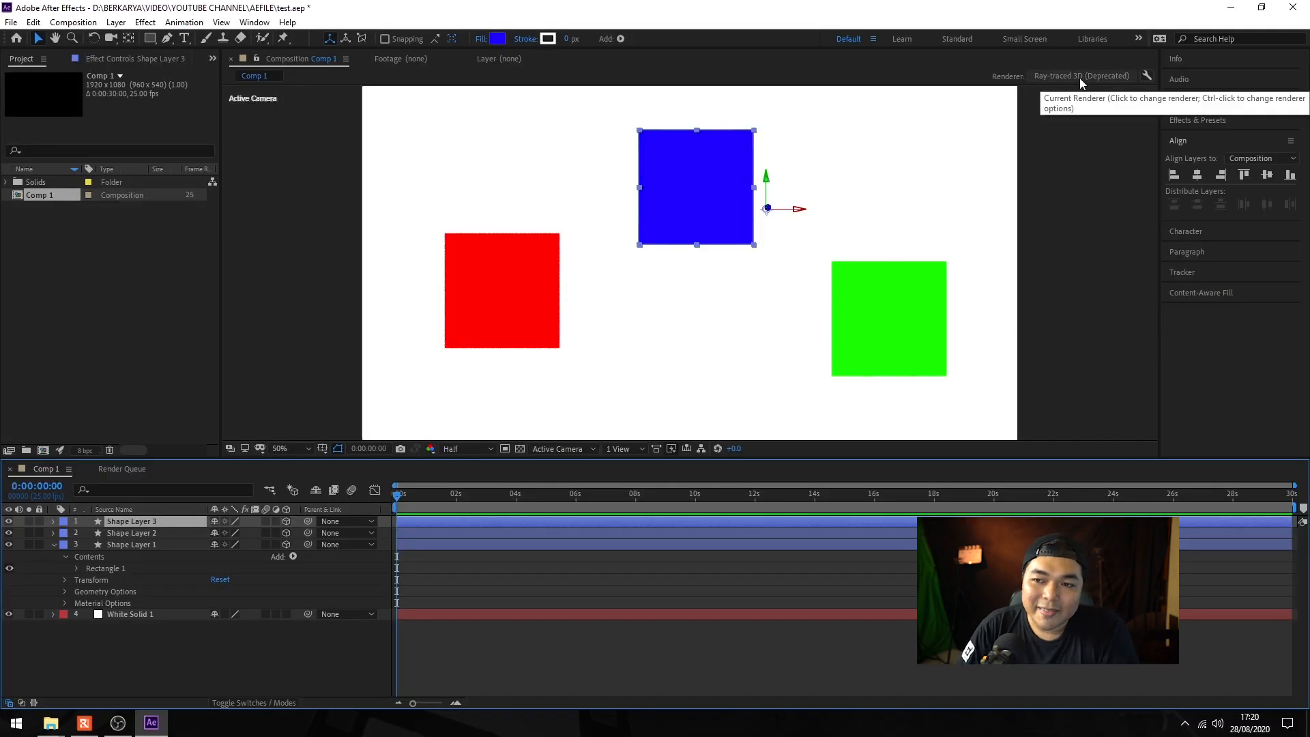
- Change the composition's 3D renderer to Classic 3D
left_click(853, 154)
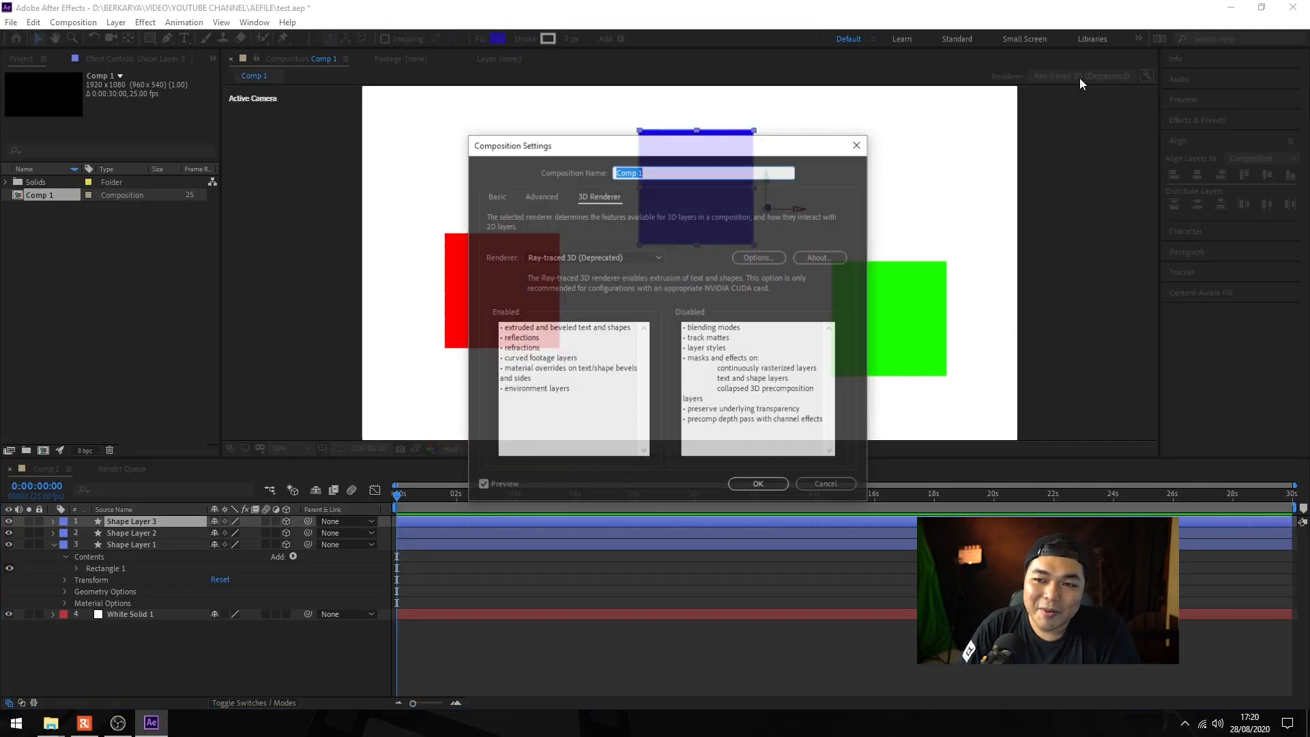
left_click(648, 257)
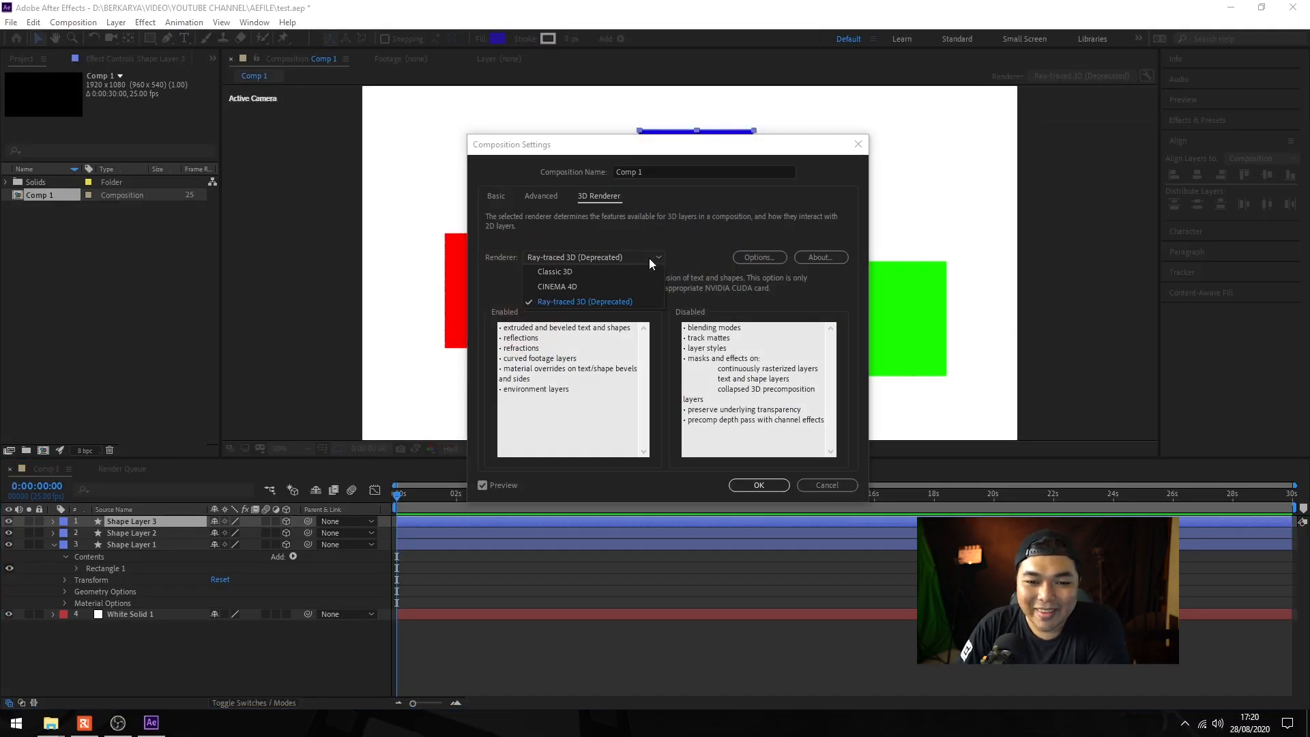
left_click(595, 272)
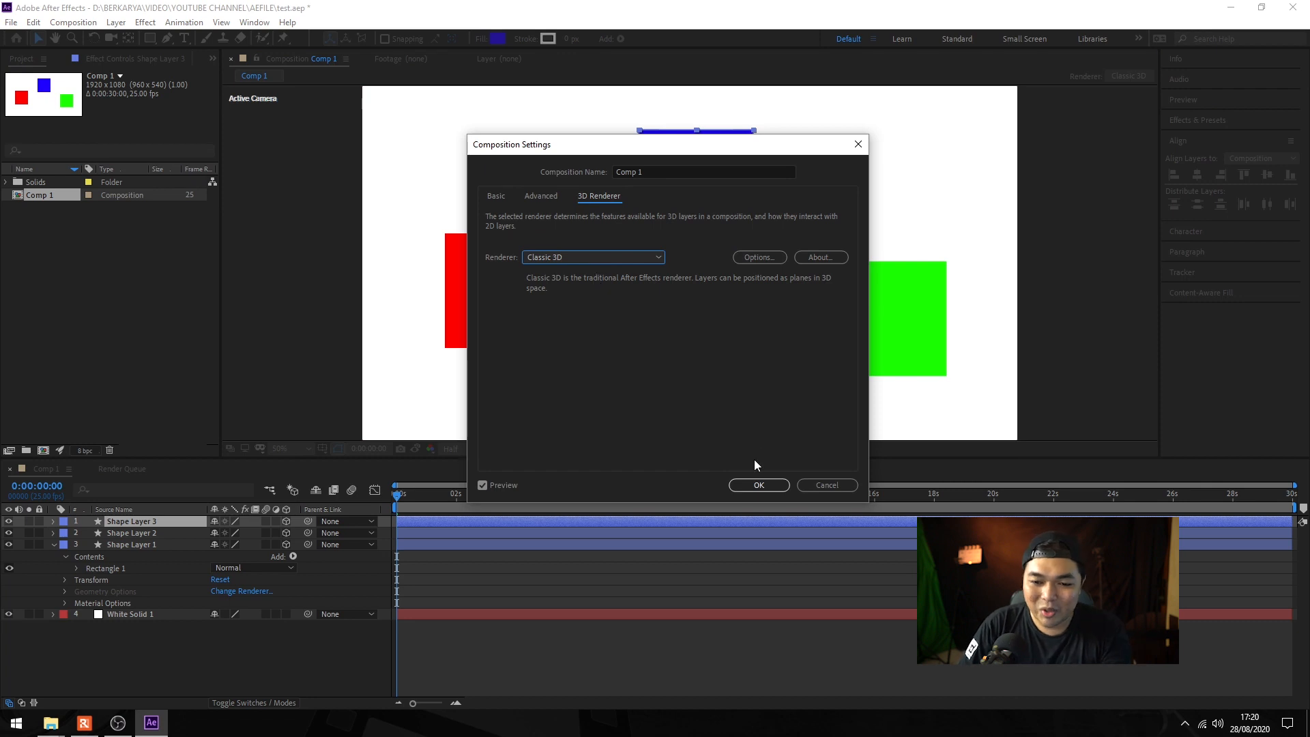
left_click(760, 484)
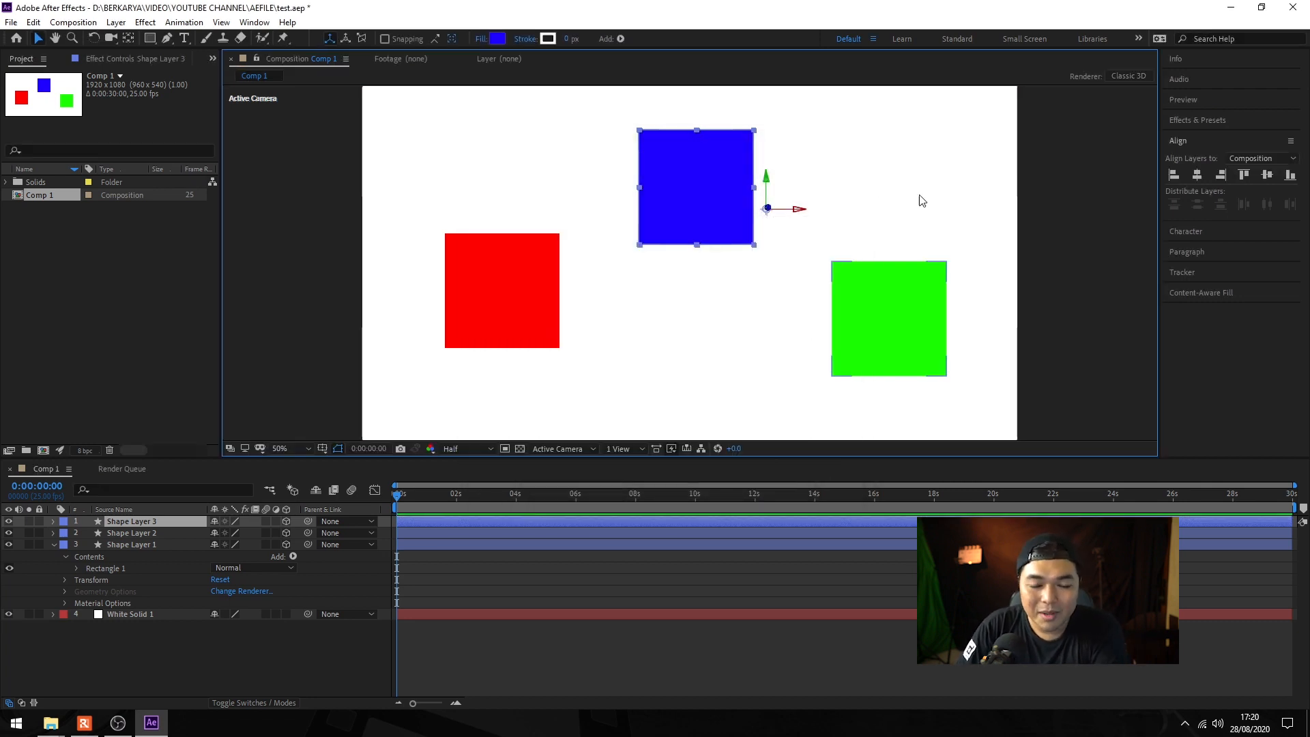
- Move the red square slightly lower in the composition
left_click_drag(514, 283, 516, 293)
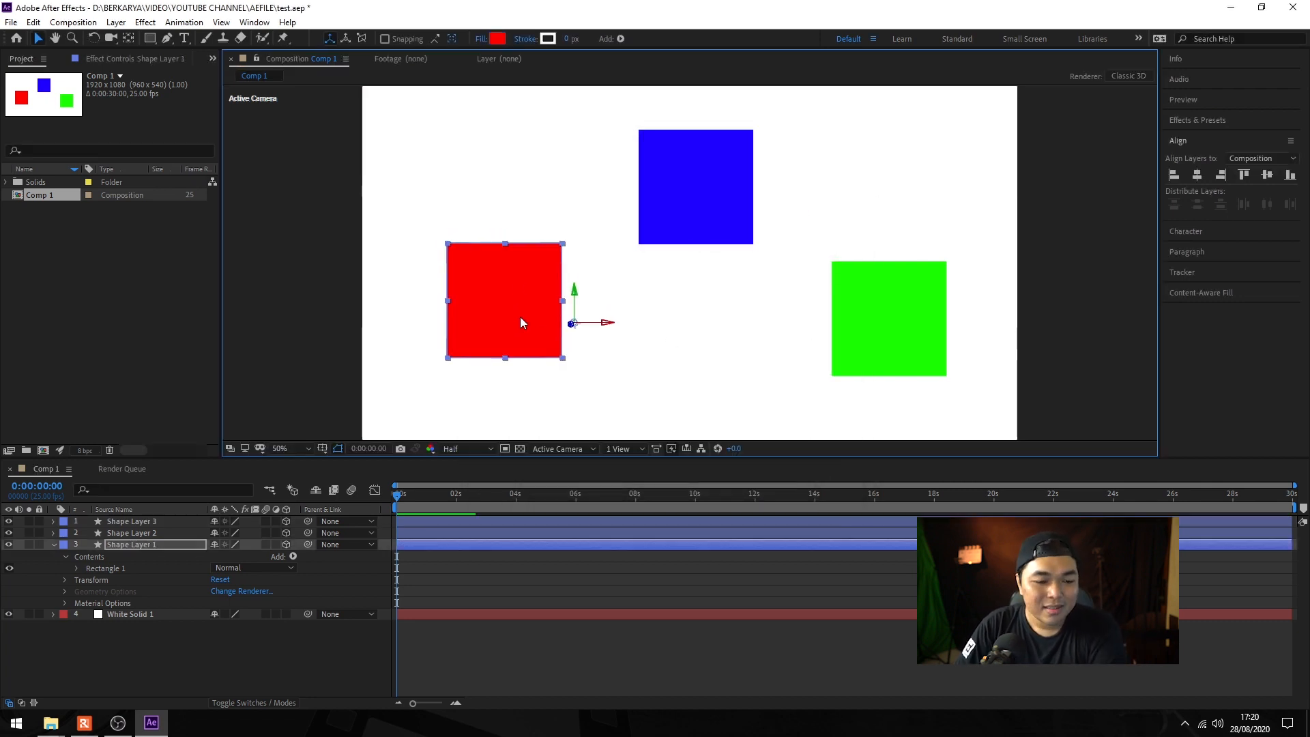
left_click(141, 673)
right_click(176, 637)
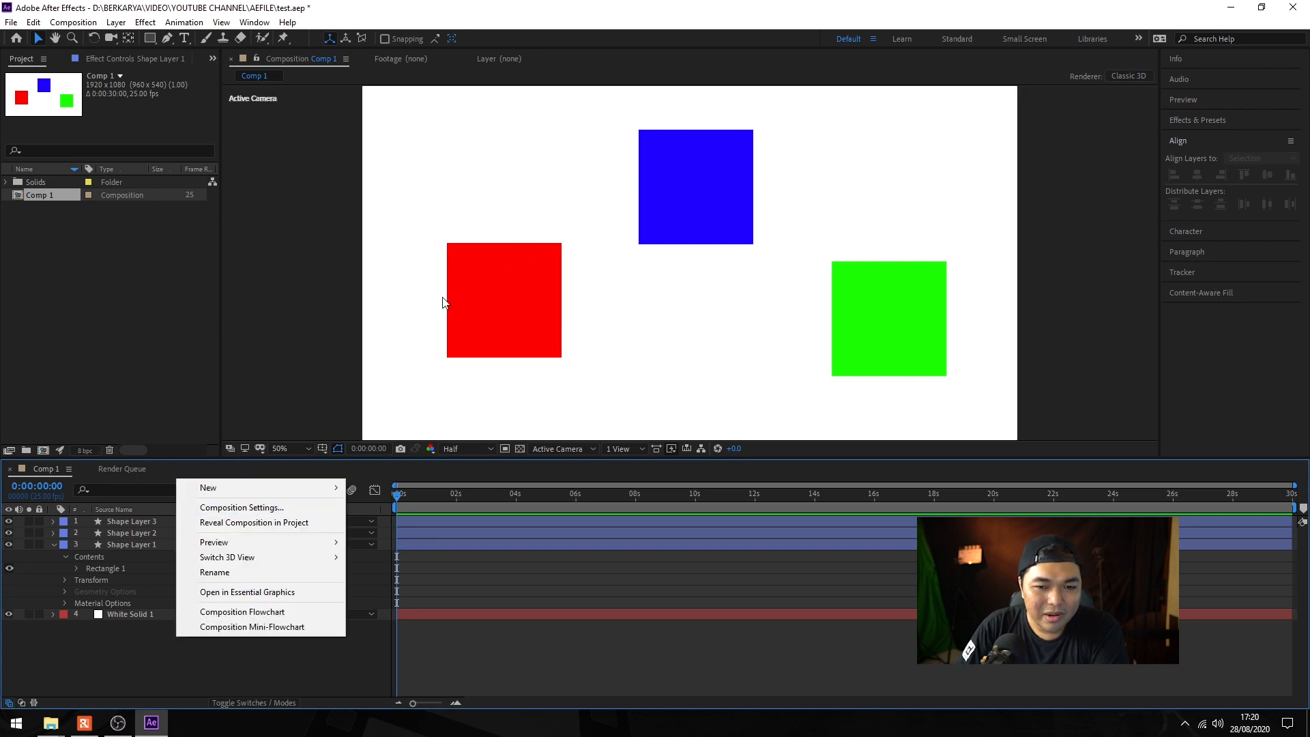
left_click(438, 205)
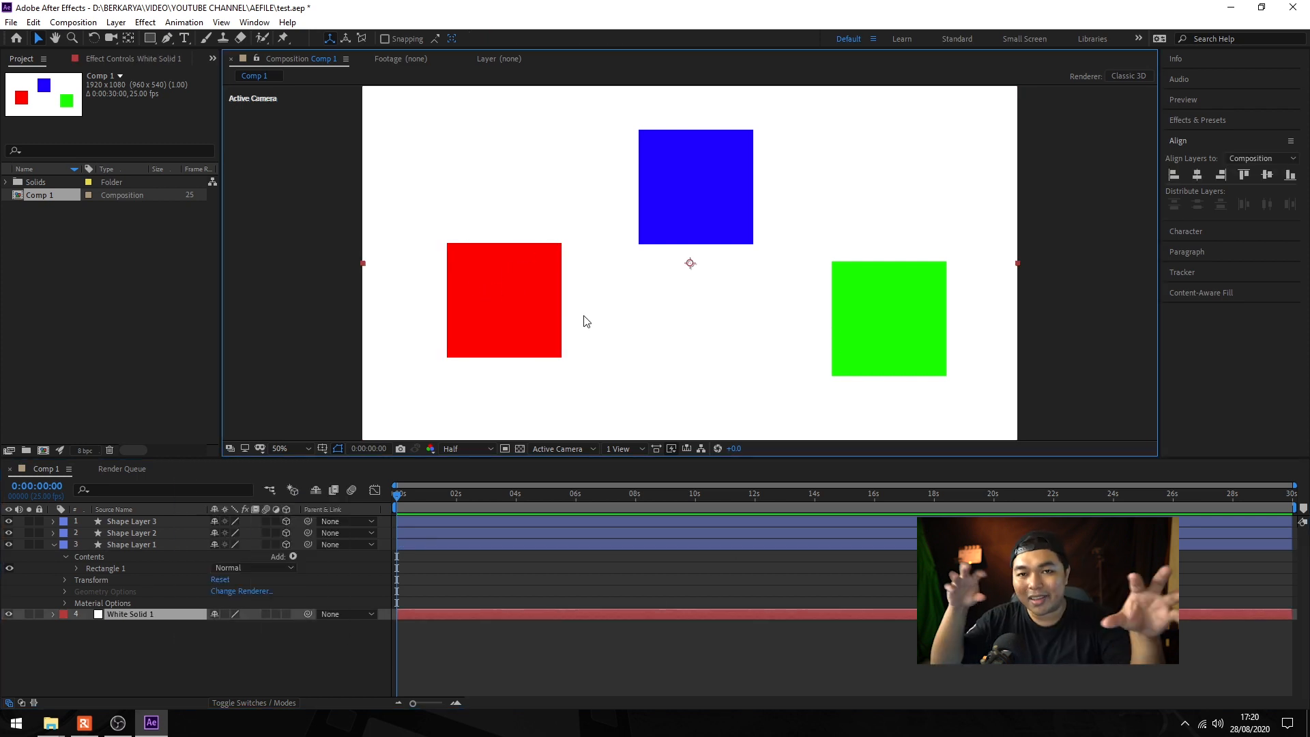
- Create a two-node camera named Camera 1 with the 35mm preset and depth of field enabled
right_click(240, 651)
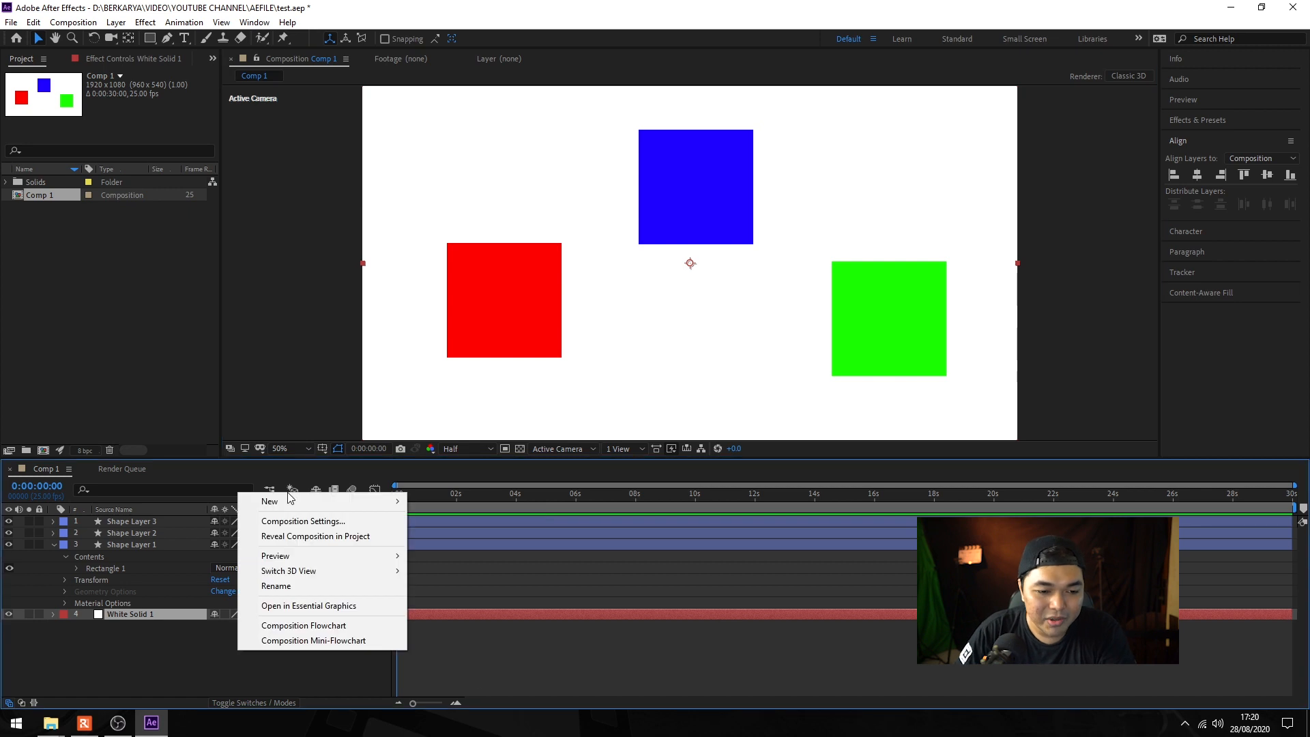
mouse_move(286, 501)
left_click(450, 566)
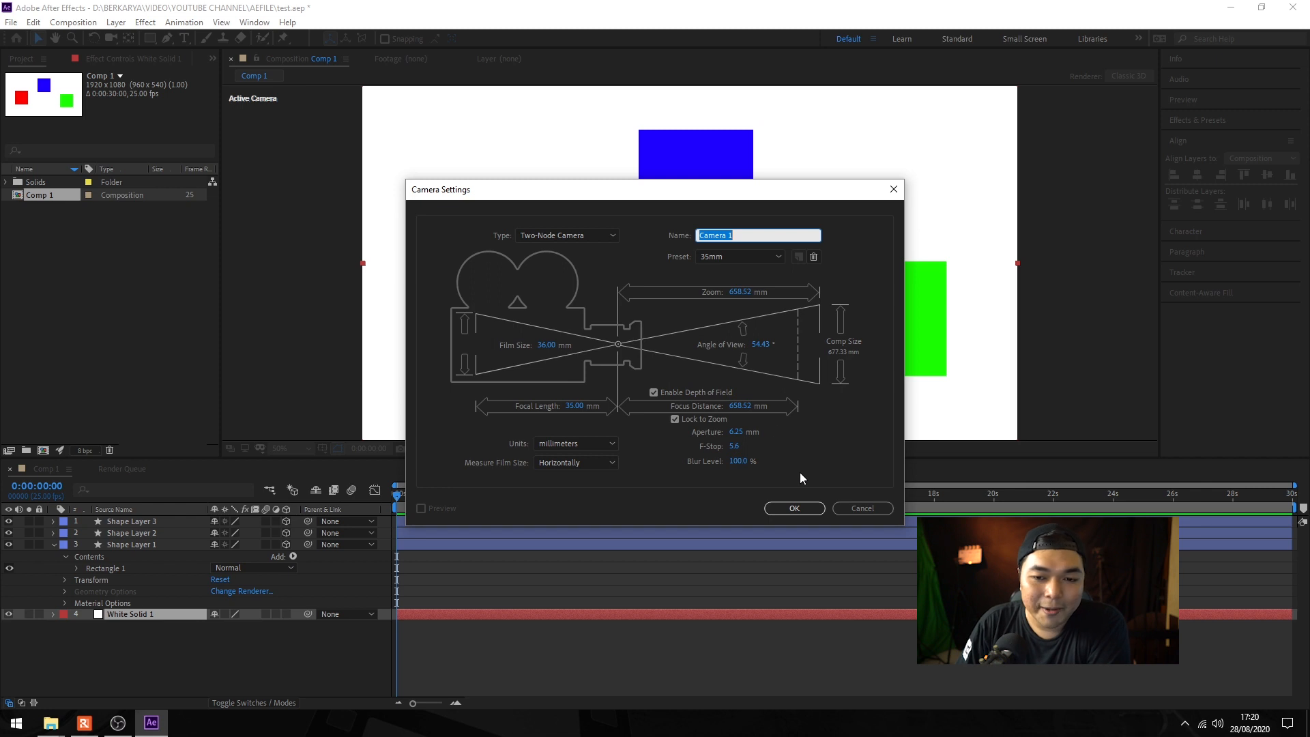
left_click(739, 259)
left_click(719, 345)
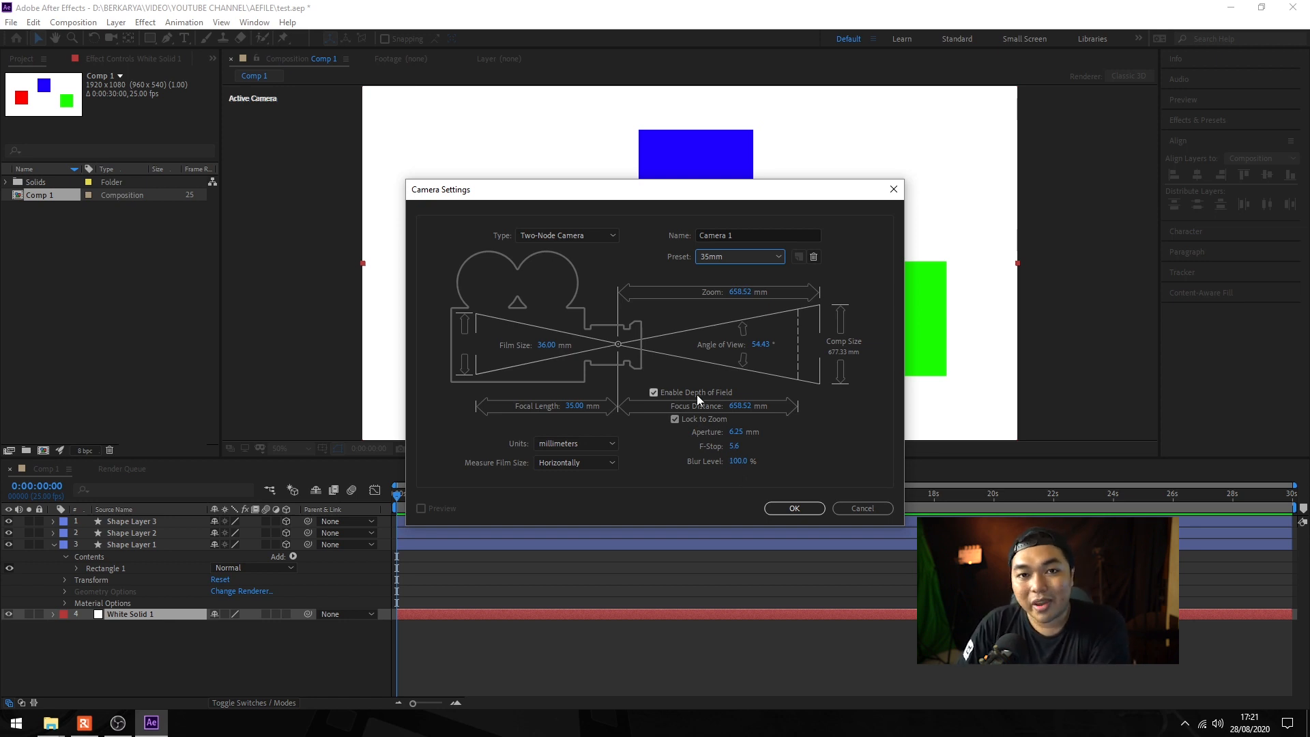
left_click(816, 513)
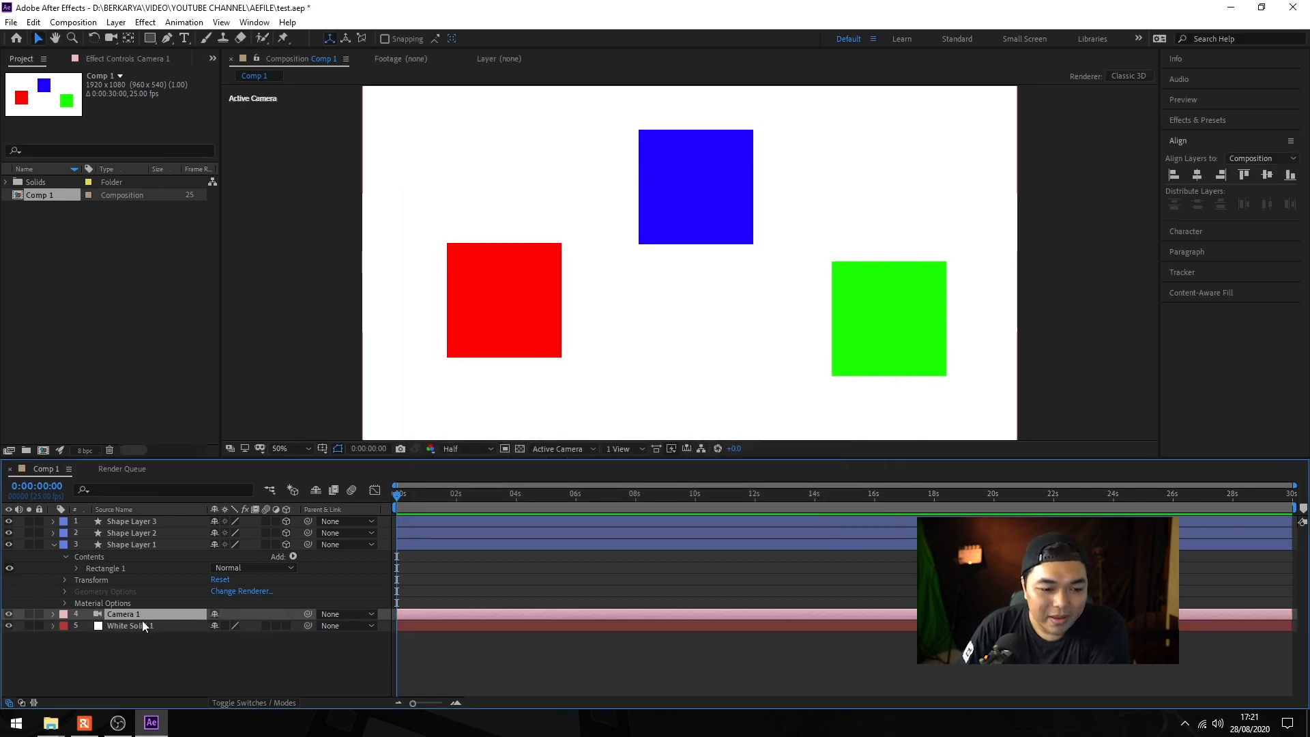
- Collapse Shape Layer 1's properties and view the squares from Custom View 2 and Custom View 3, ending in Custom View 1
left_click(54, 545)
left_click(170, 663)
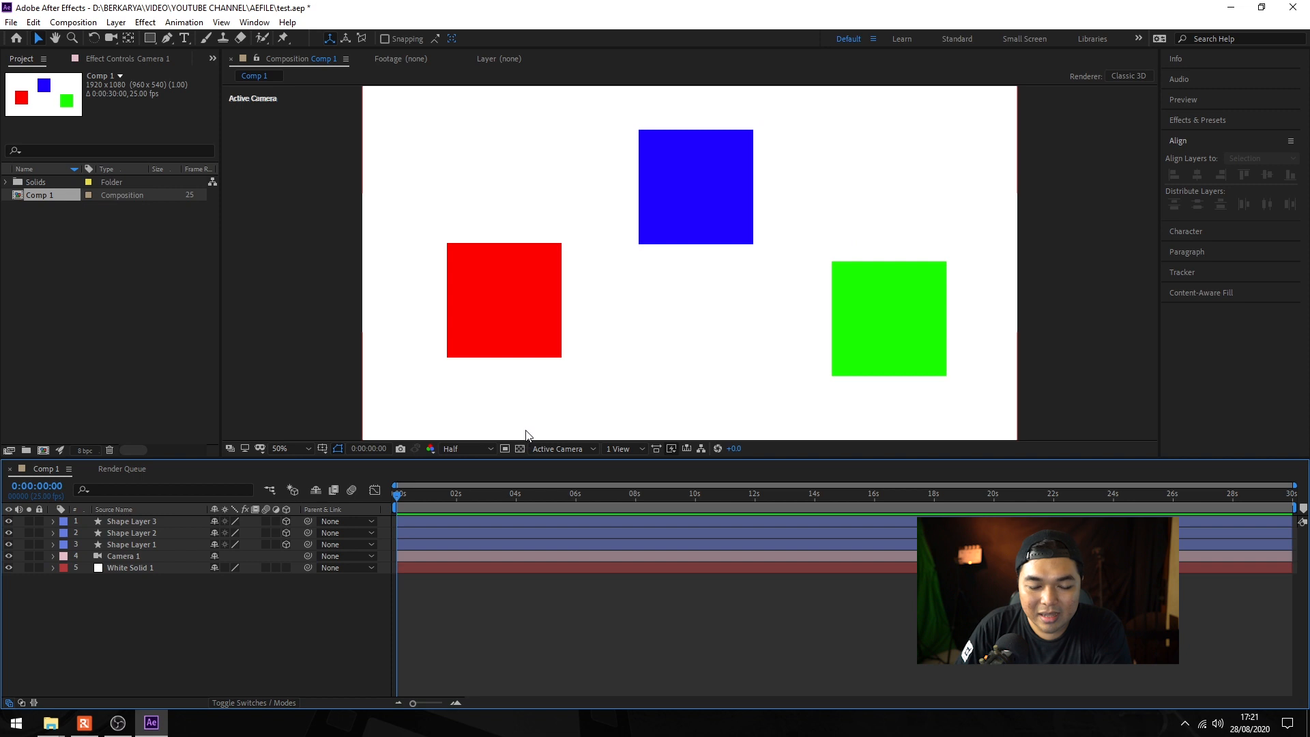
left_click(588, 452)
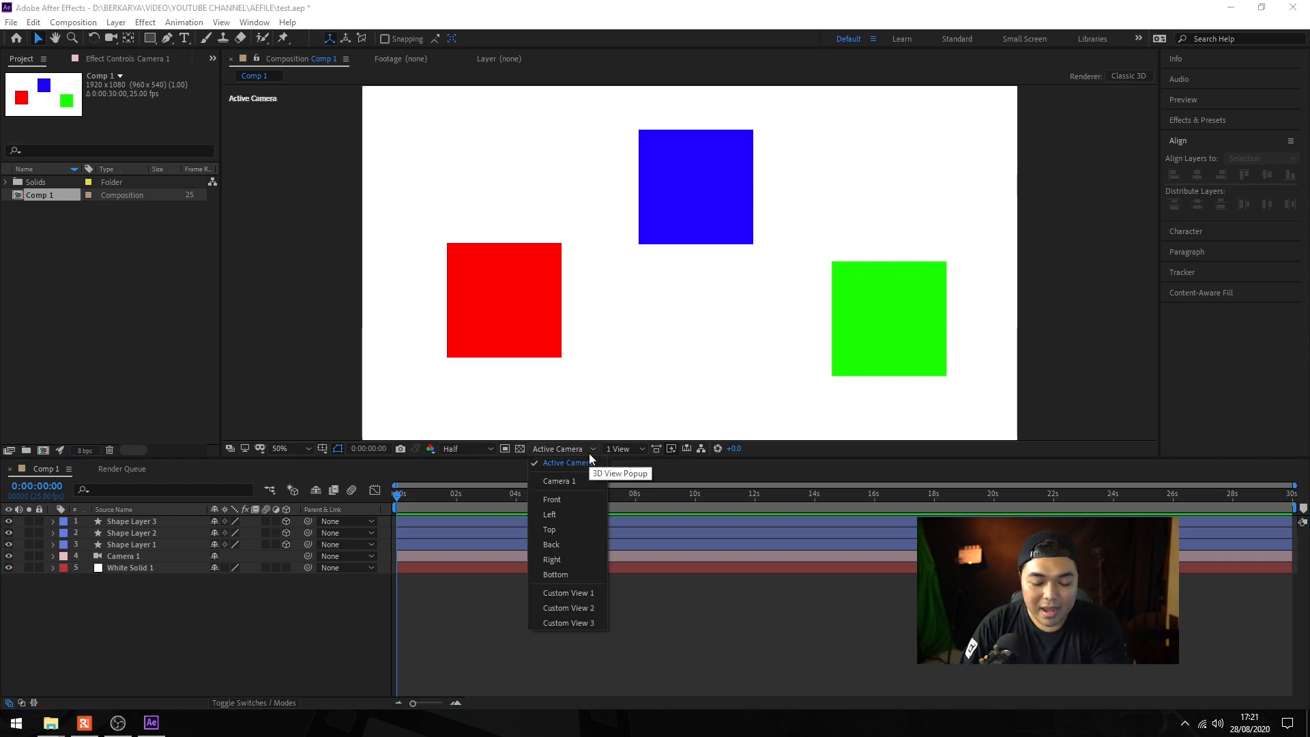
left_click(564, 607)
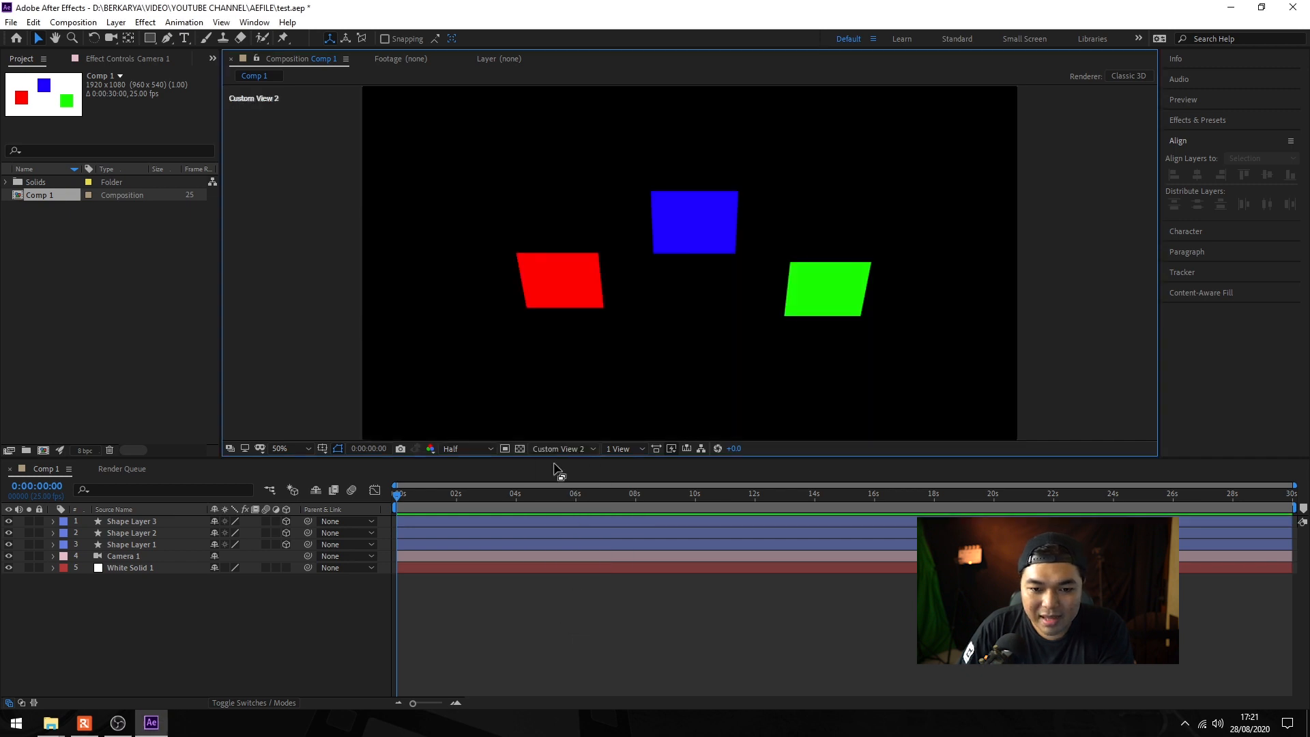
left_click(567, 449)
left_click(573, 621)
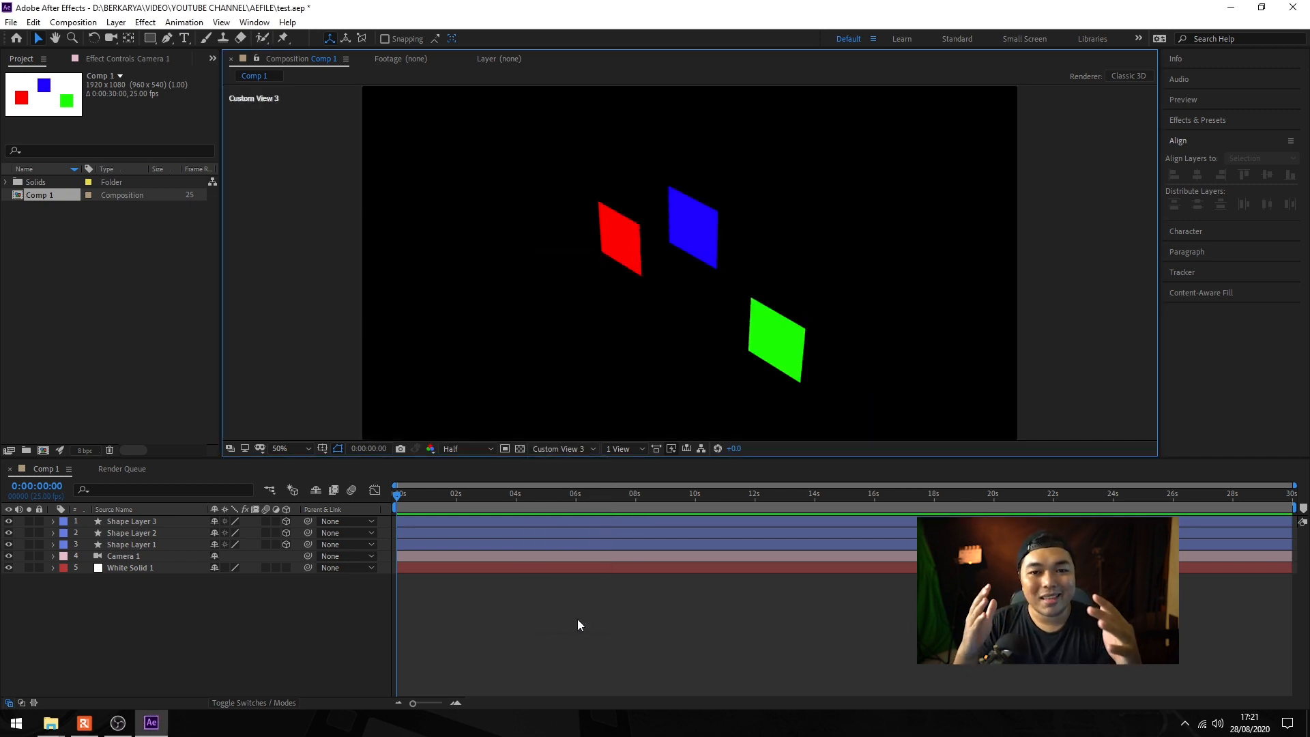
left_click(575, 450)
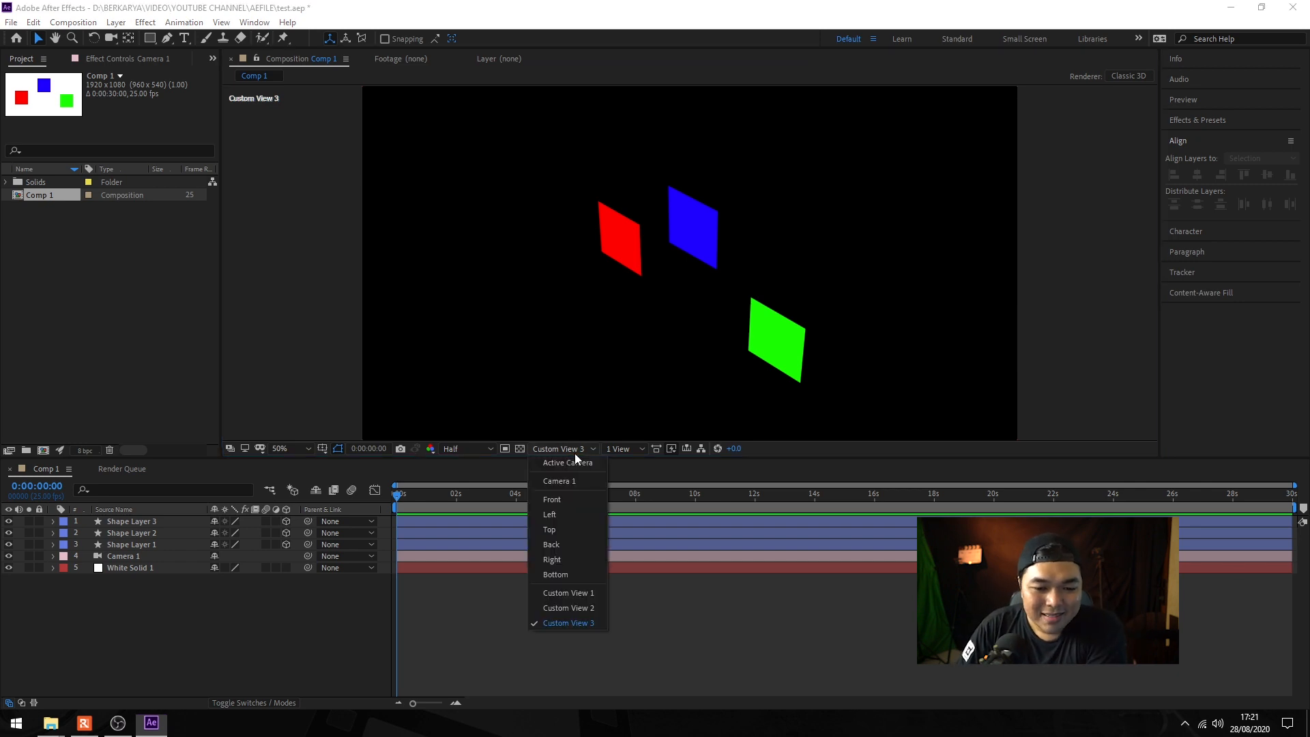
left_click(581, 592)
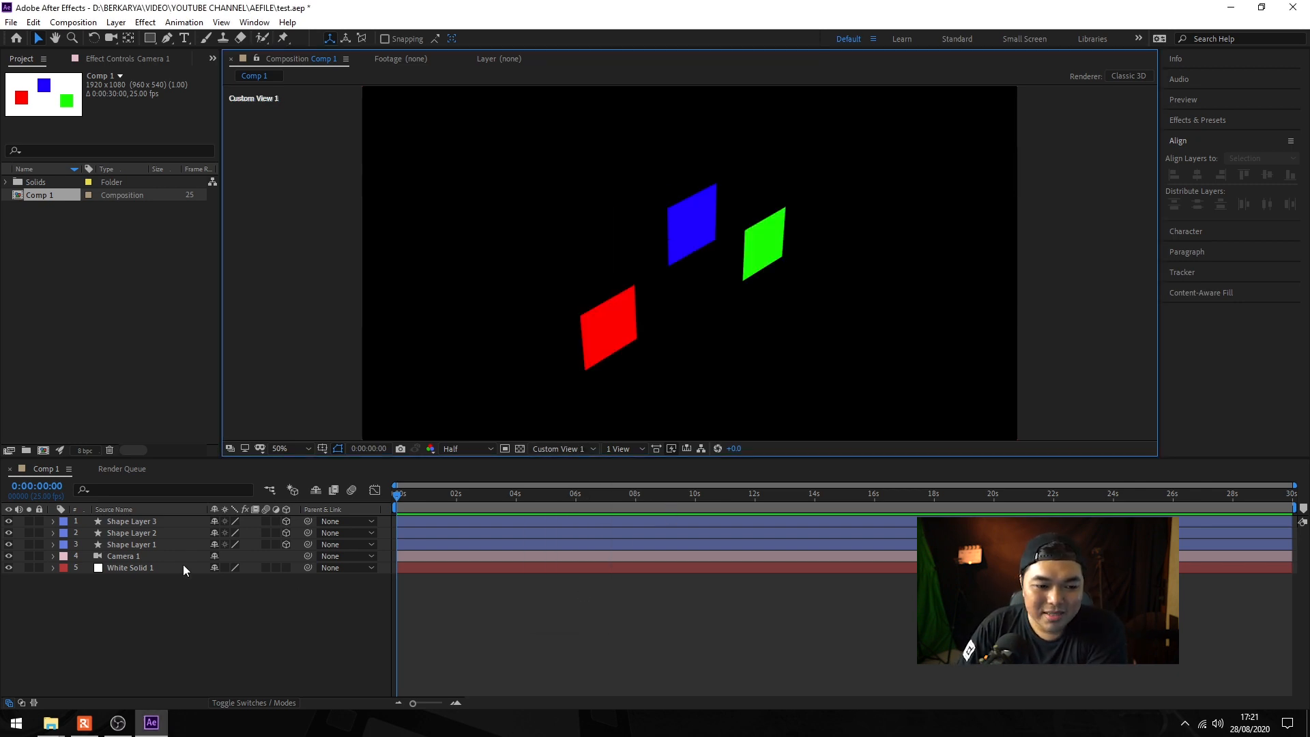
- Stagger the squares in 3D space: pull red forward in depth, push green and blue back, and shift blue slightly left along X
left_click(165, 545)
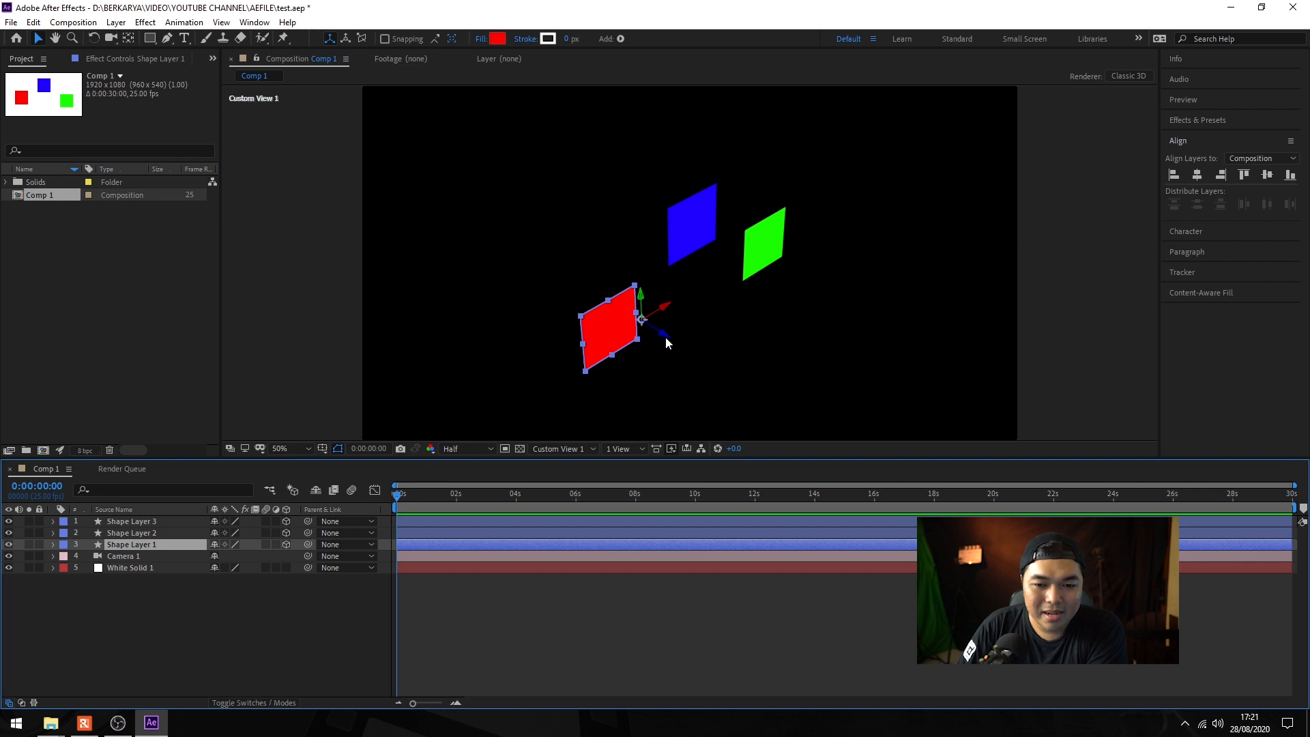
left_click_drag(674, 340, 763, 404)
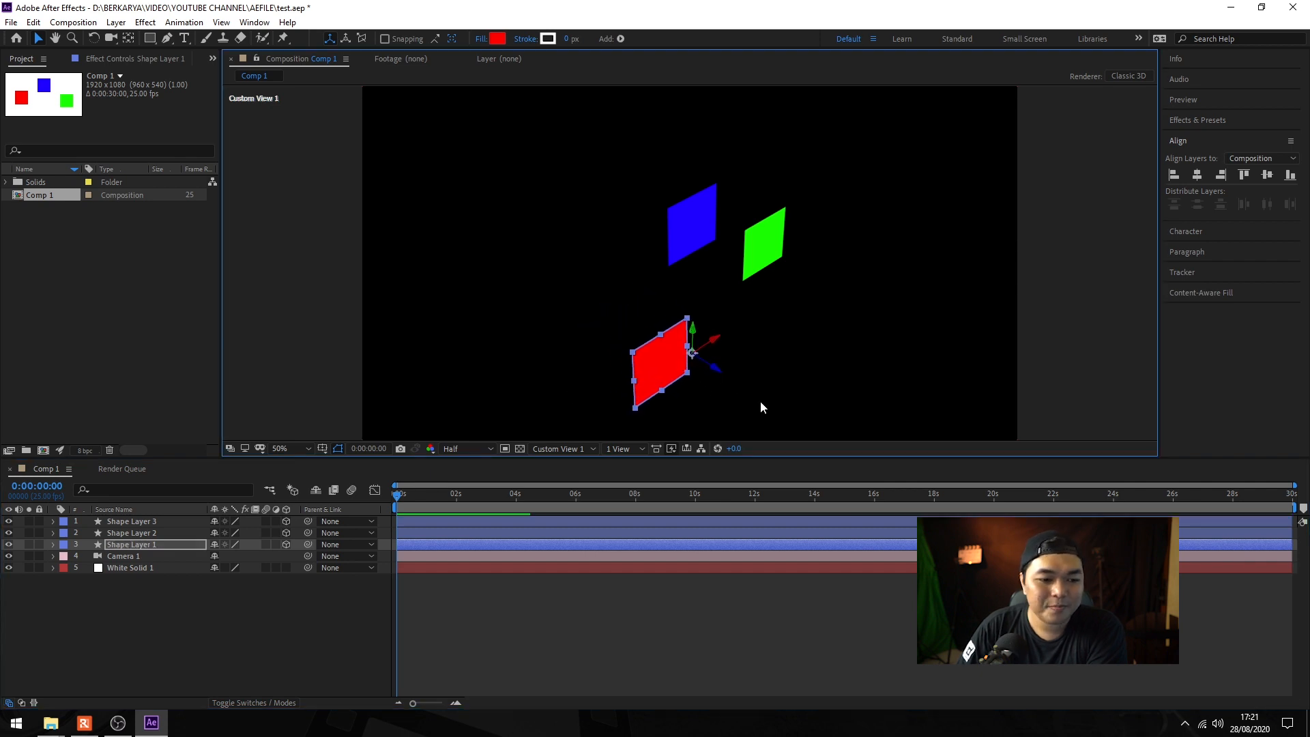
left_click(133, 533)
left_click_drag(813, 257, 549, 198)
left_click(686, 228)
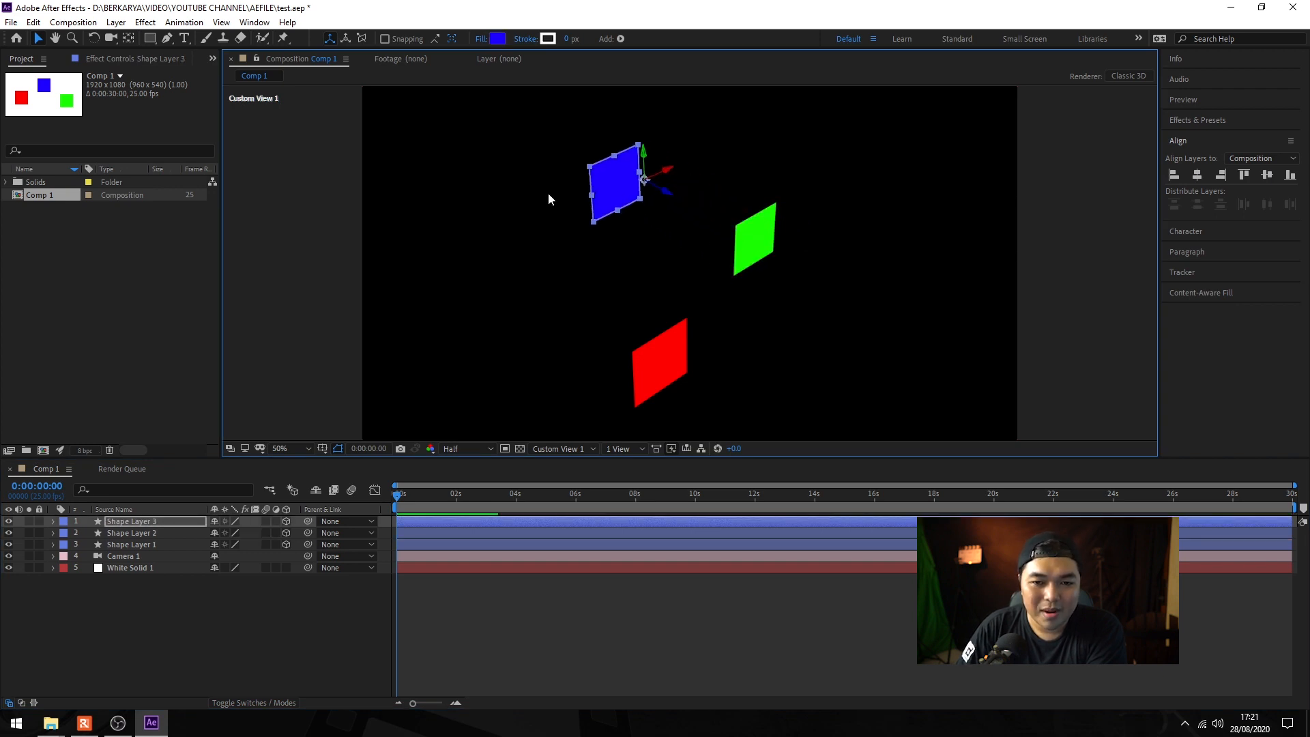
left_click_drag(673, 166, 650, 194)
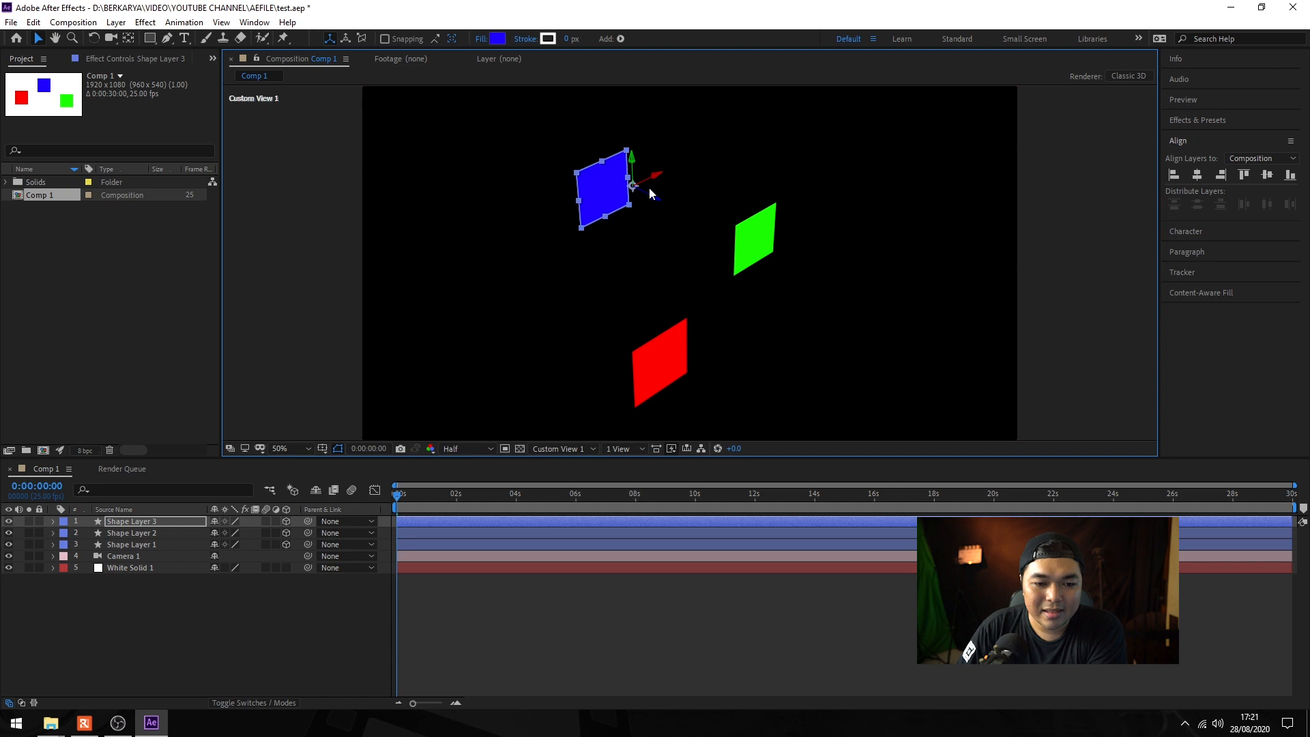
- Deselect the blue square's layer and view the staggered squares through the Active Camera
left_click(177, 601)
left_click(558, 450)
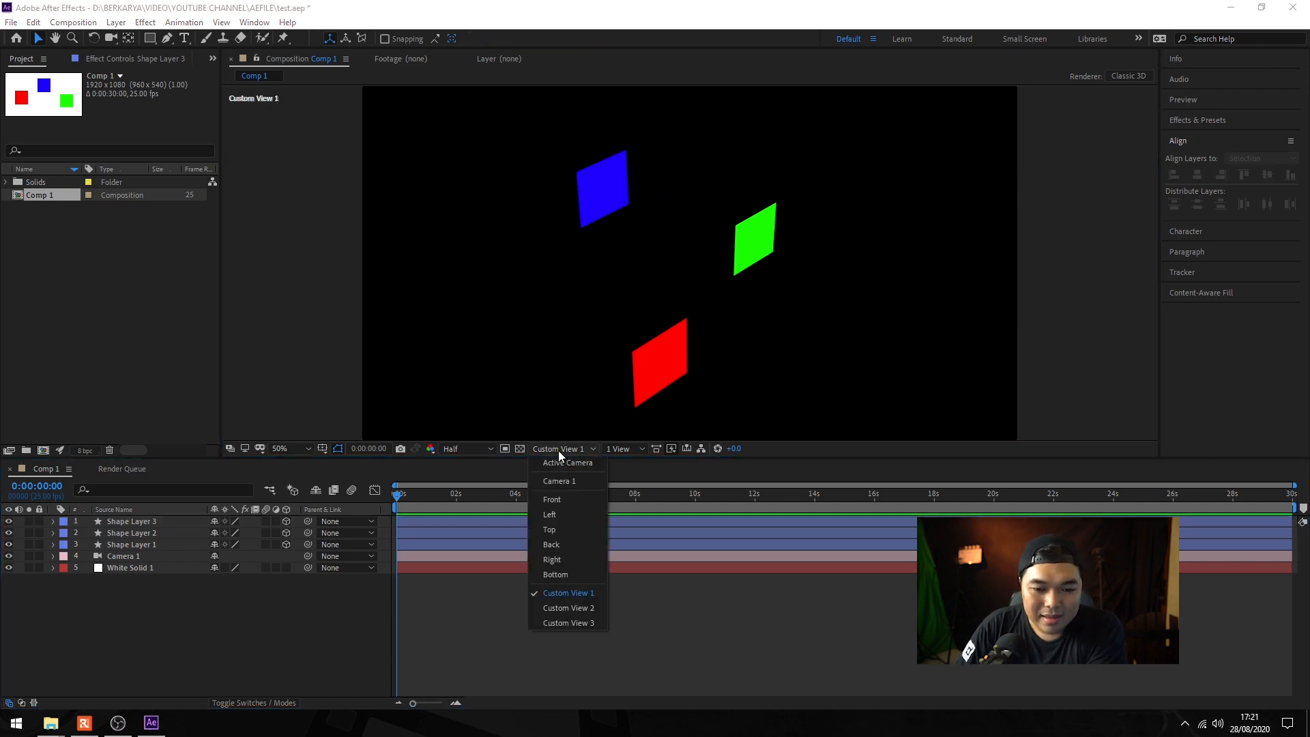
left_click(560, 464)
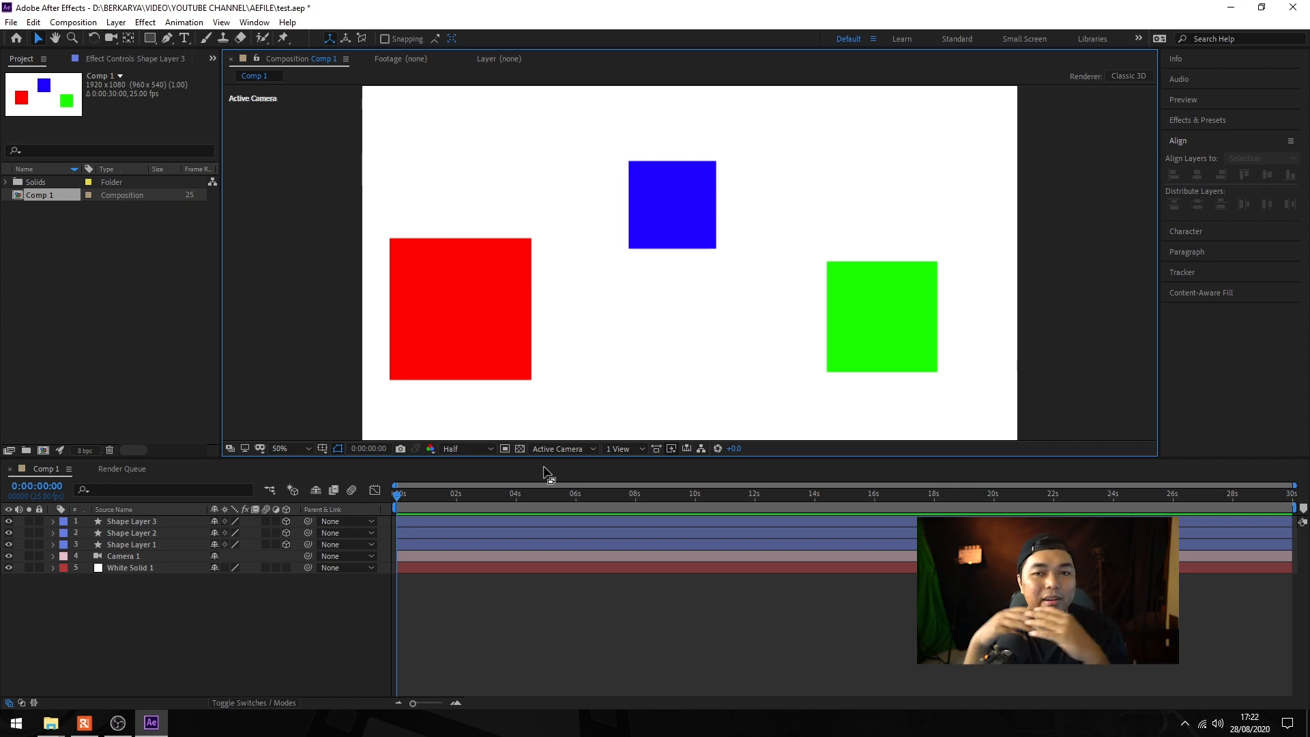
- Preview the composition in the 4 Views layout, then restore the single view set to Custom View 1
left_click(631, 449)
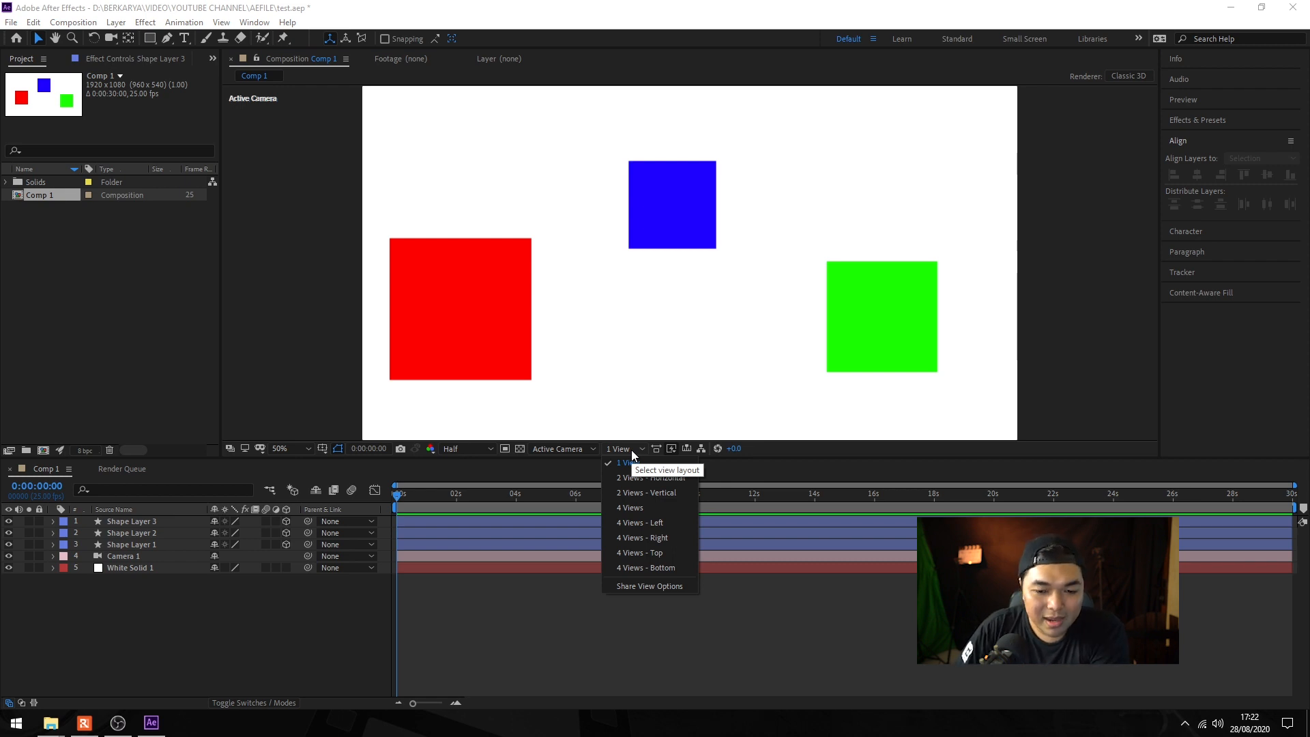
left_click(628, 507)
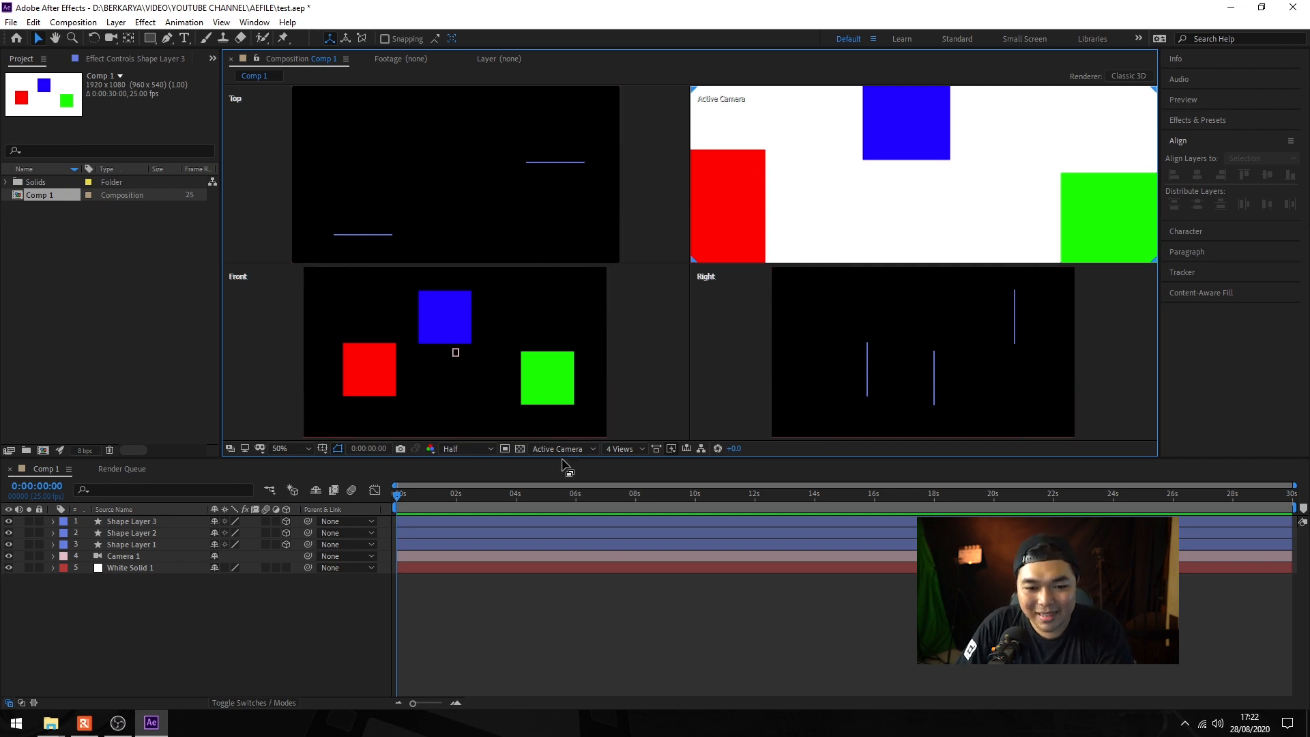
left_click(621, 449)
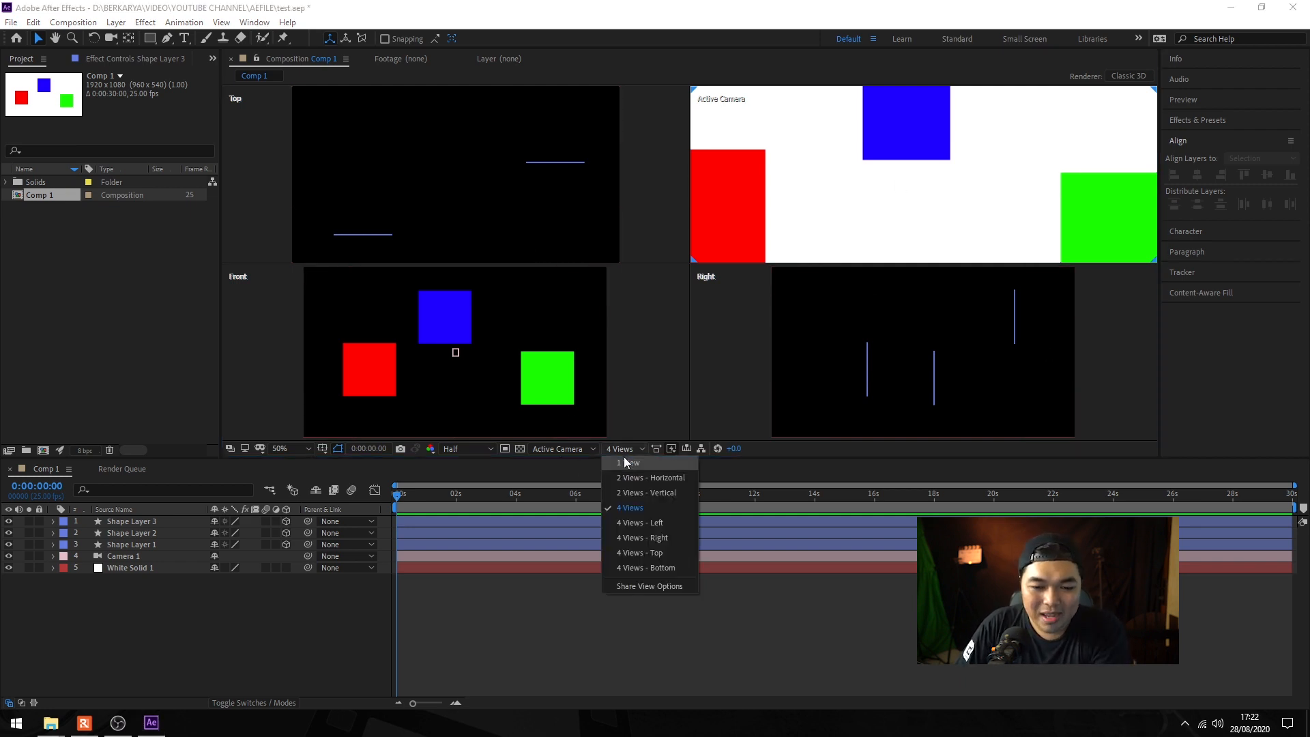
left_click(624, 462)
left_click(571, 449)
left_click(576, 594)
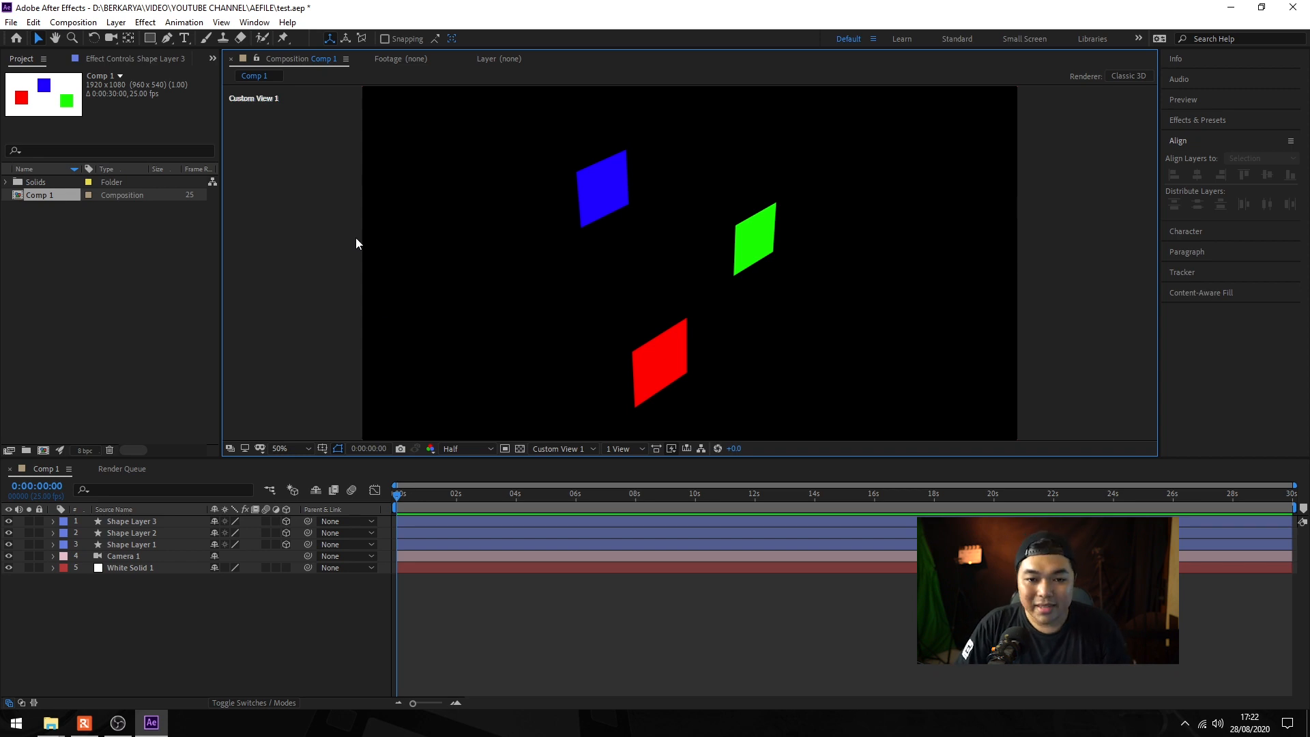
- Try the Track Z Camera Tool in the custom view, then return to the Unified Camera Tool
left_click(112, 40)
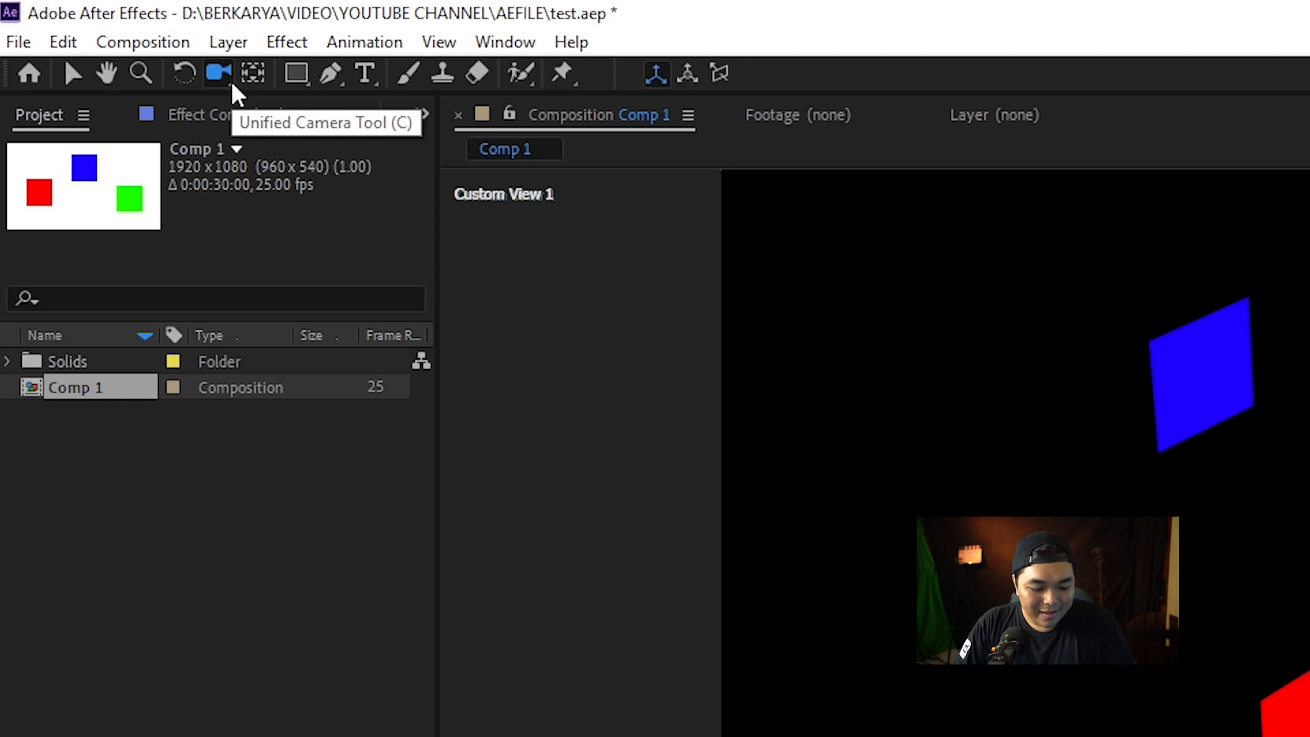
left_click(230, 80)
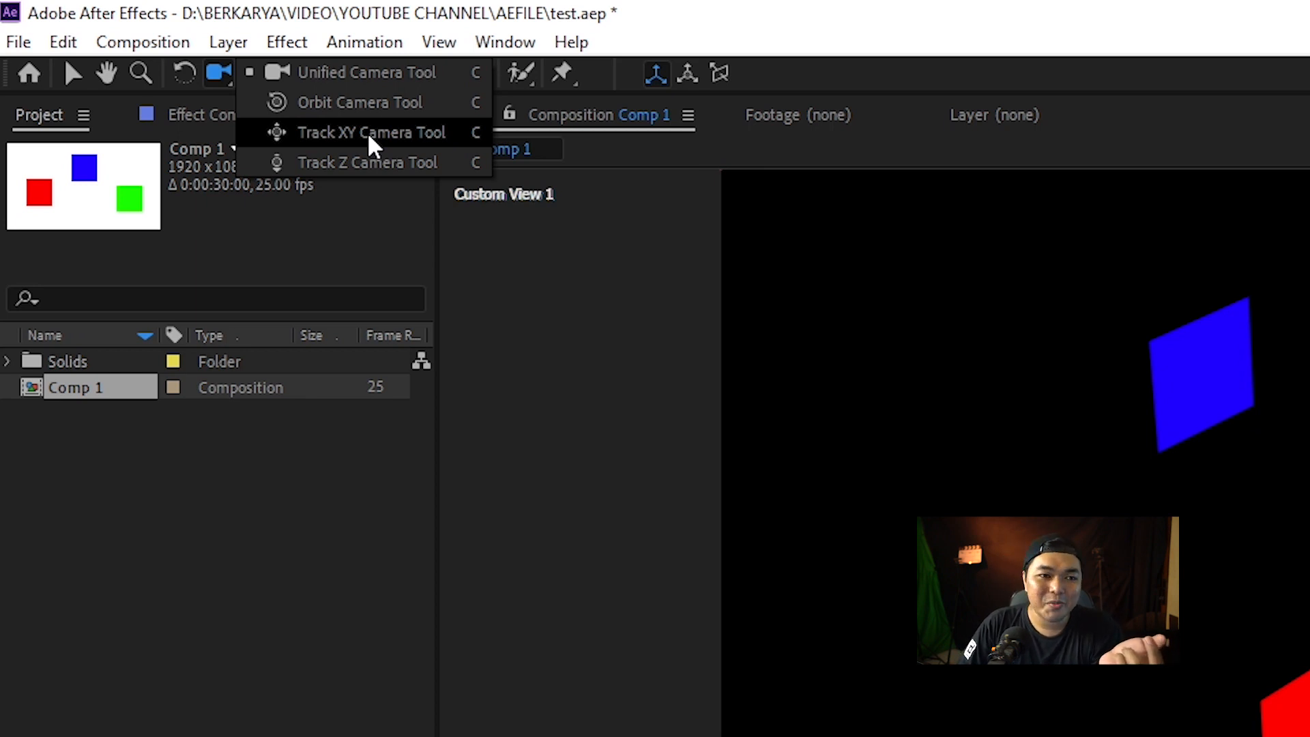
left_click(362, 161)
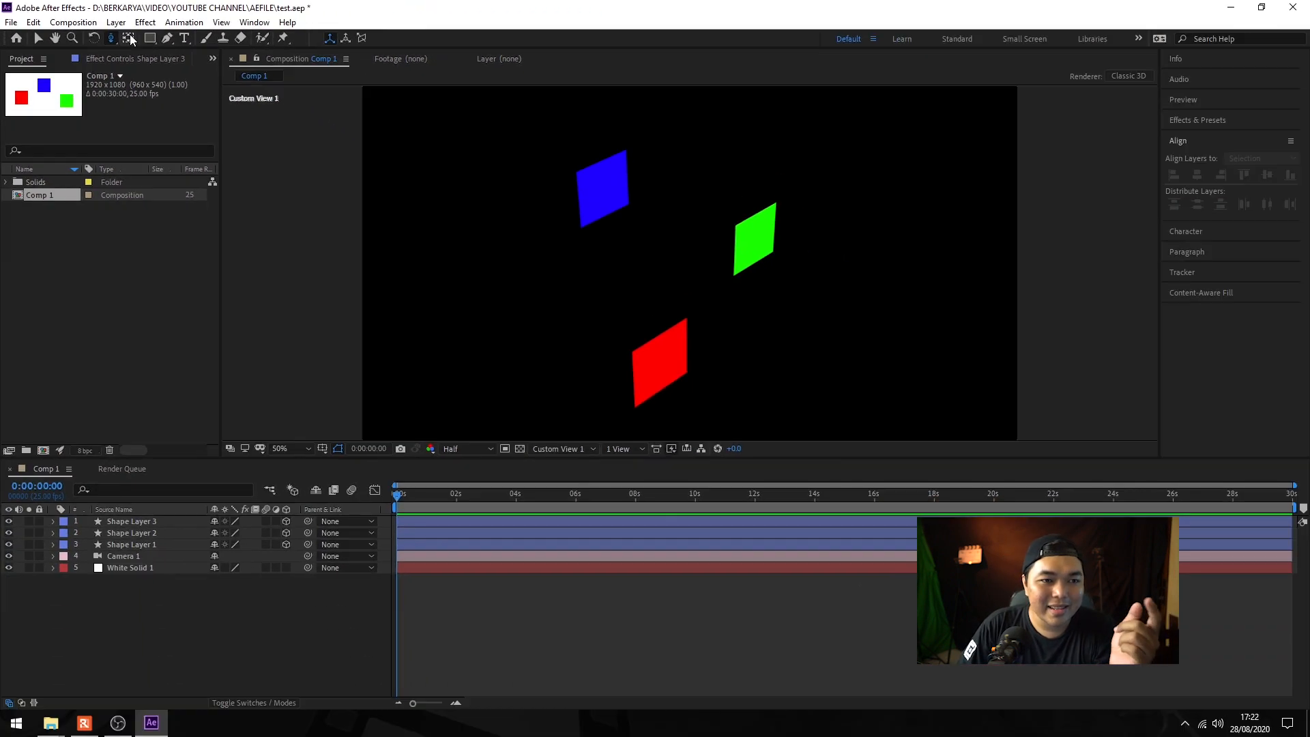
left_click_drag(642, 277, 690, 224)
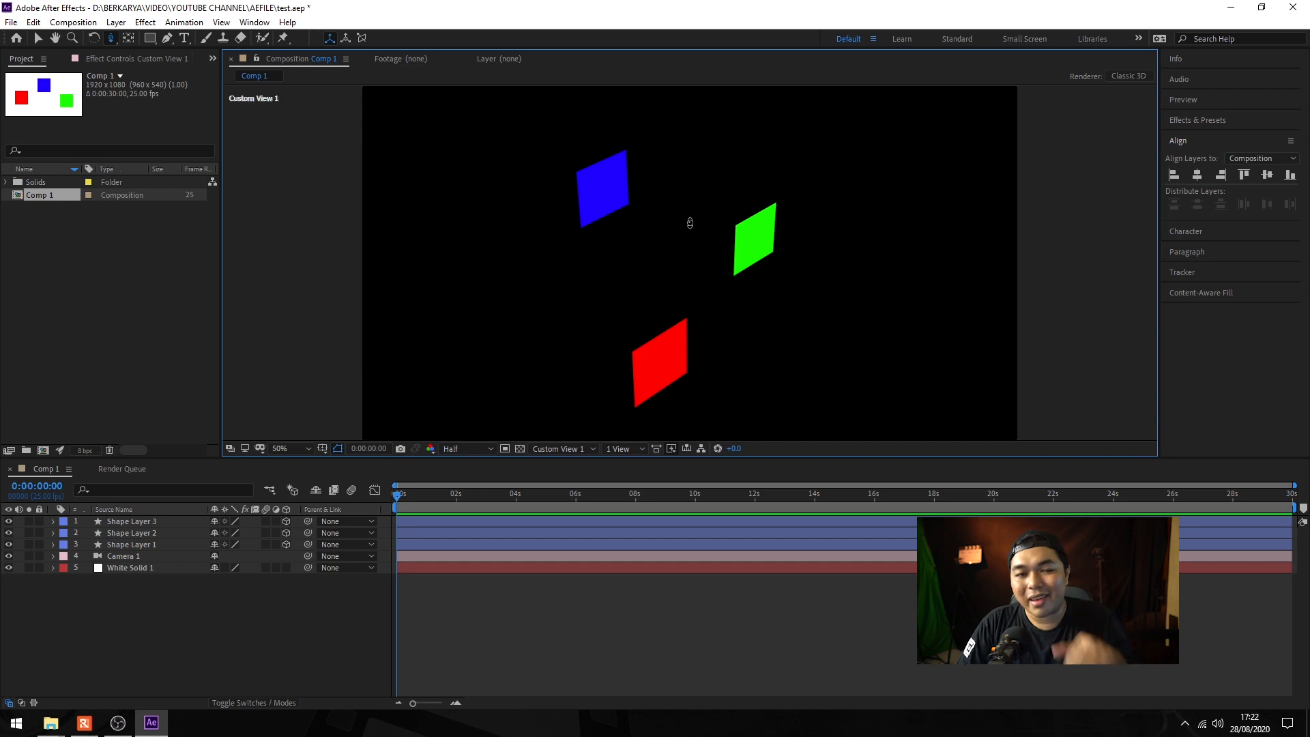
left_click_drag(110, 39, 184, 43)
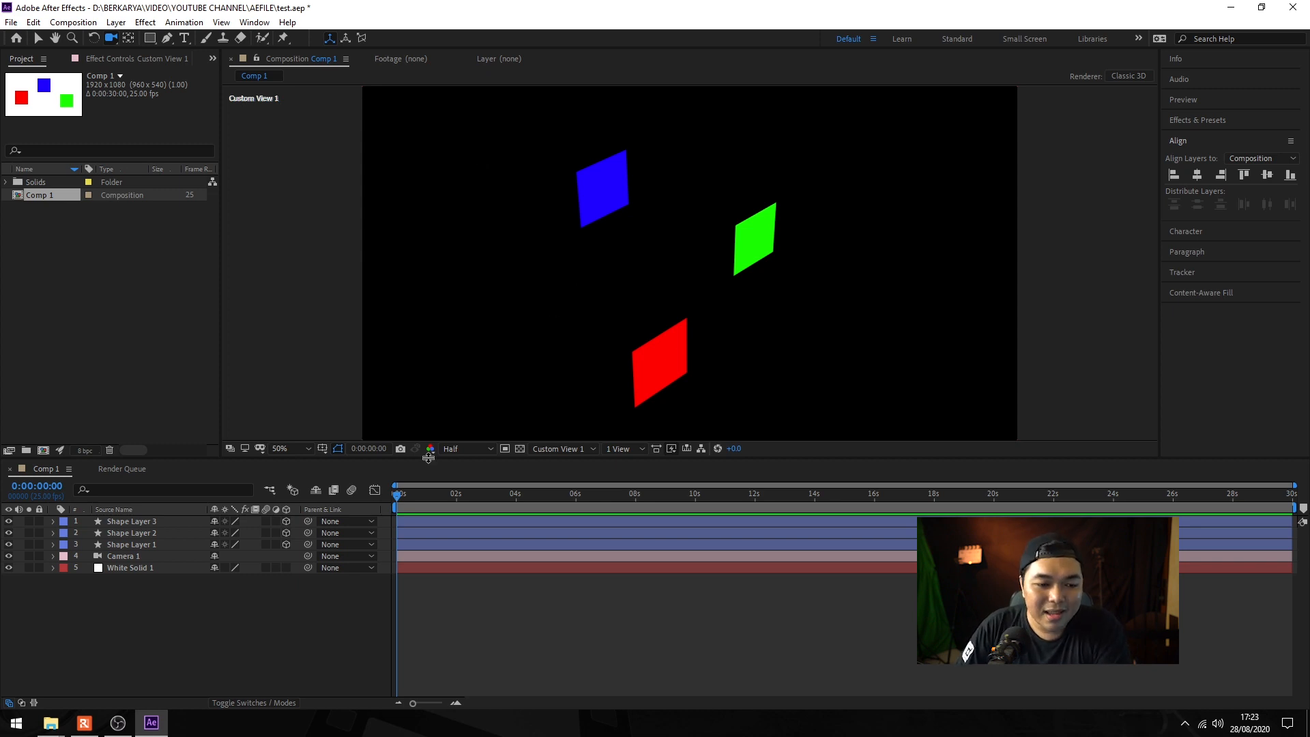
- Select Camera 1 and show the composition through the Active Camera
left_click(139, 557)
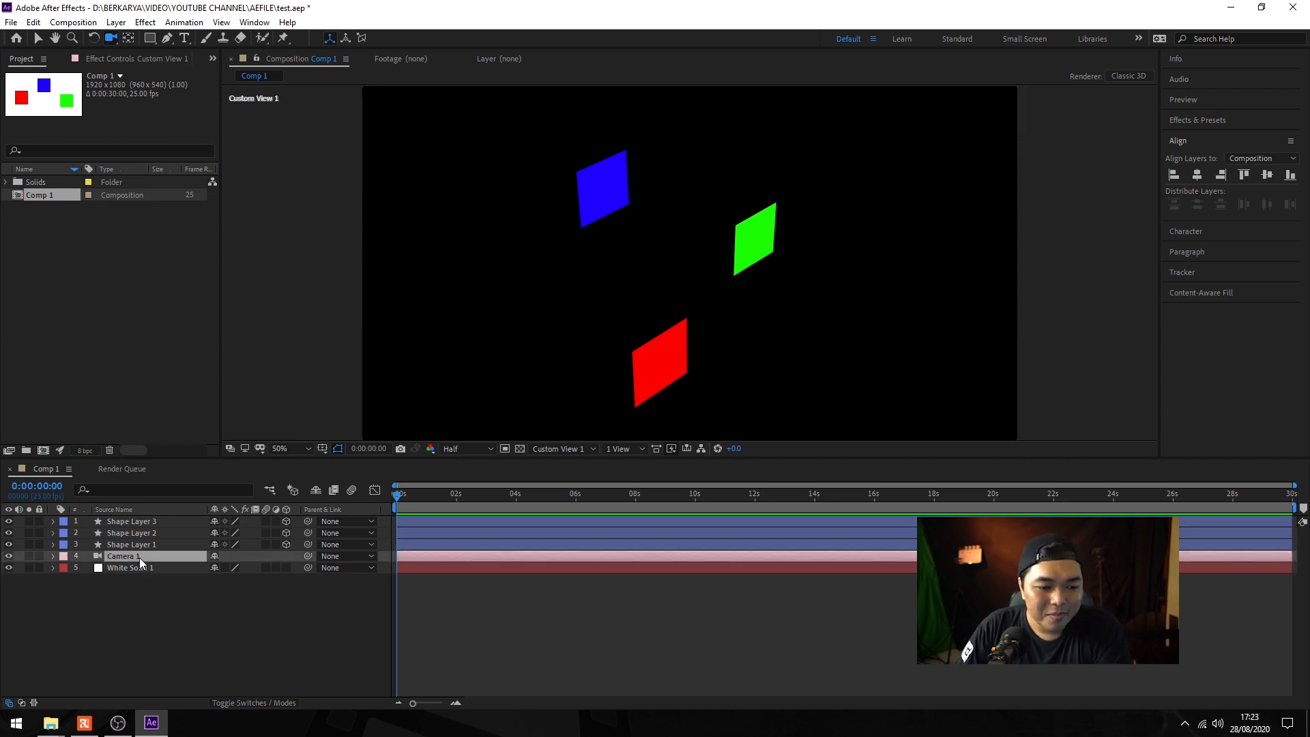
left_click(307, 449)
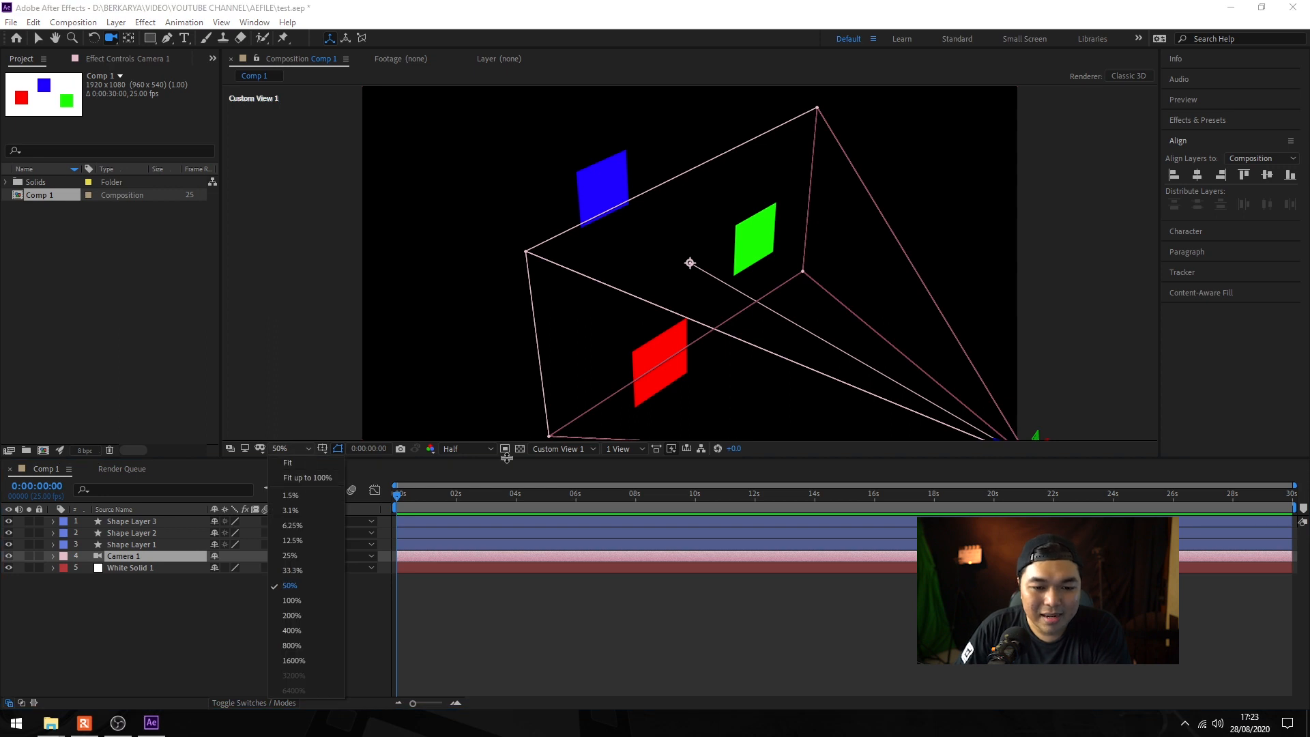
left_click(558, 450)
left_click(560, 461)
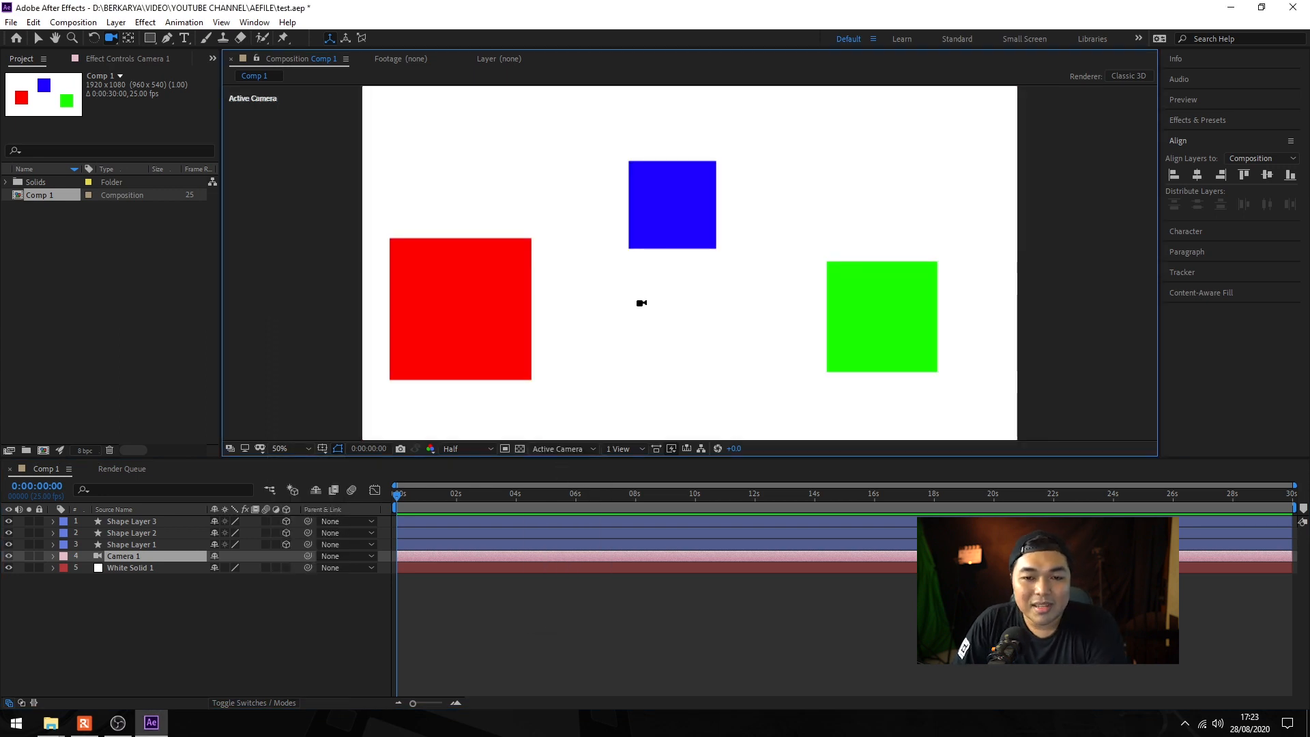
- Try orbiting Camera 1 and undo it, then track and dolly it to frame the squares from slightly farther back
left_click_drag(636, 267, 663, 273)
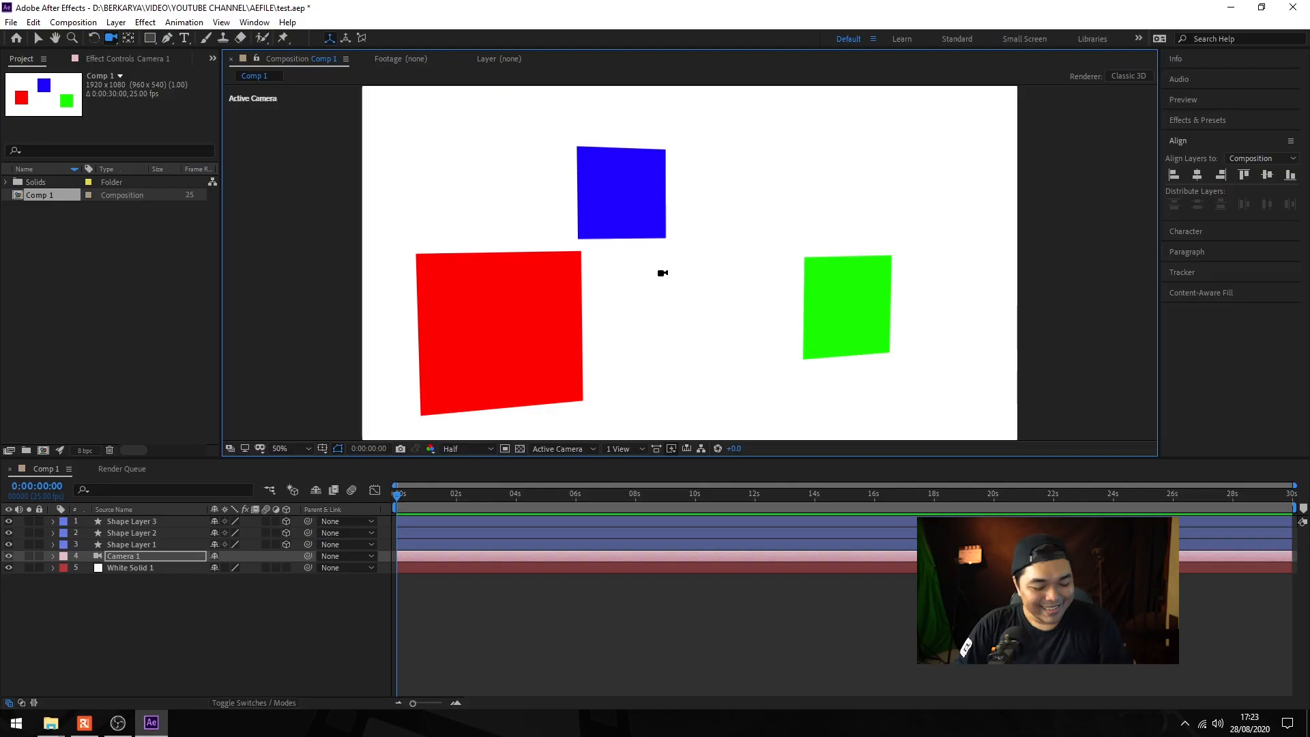
key("ctrl+z")
left_click_drag(671, 273, 702, 301)
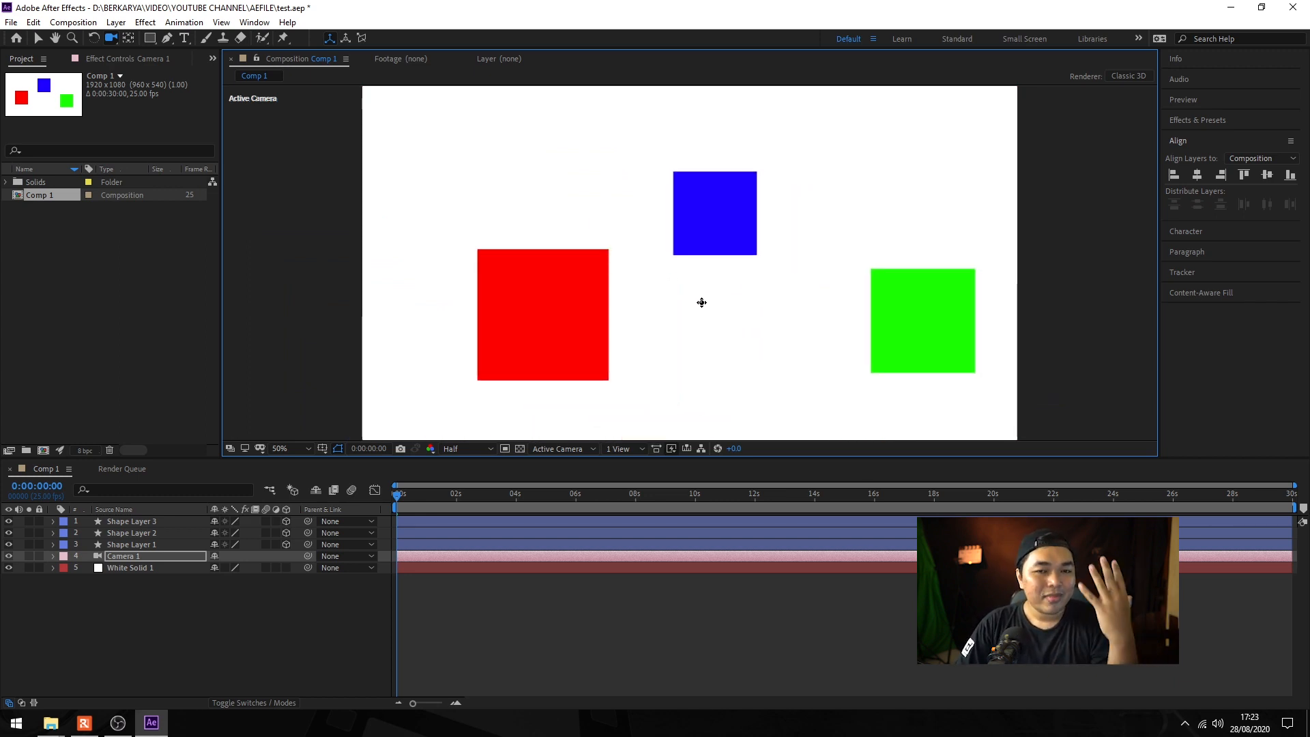
mouse_move(702, 302)
left_mouse_down()
mouse_move(571, 248)
mouse_move(678, 293)
mouse_move(740, 271)
mouse_move(623, 307)
mouse_move(678, 293)
left_mouse_up()
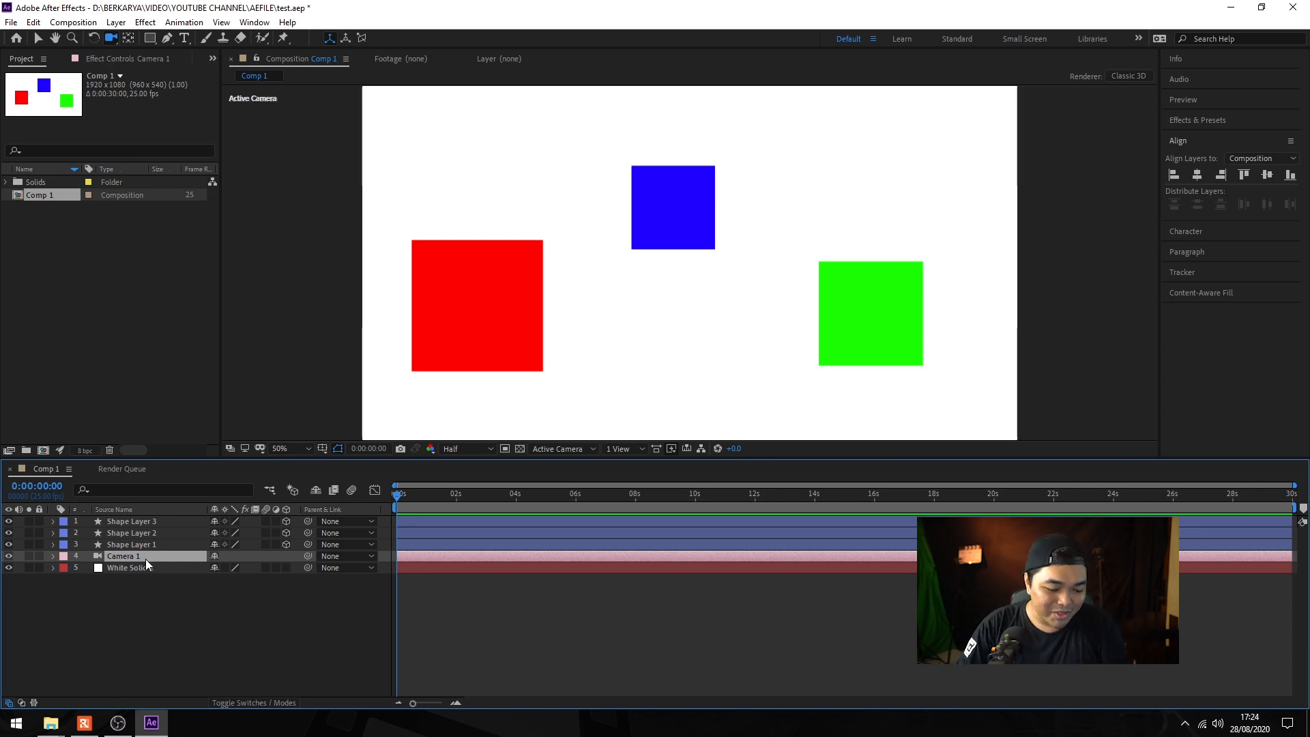
- Enable keyframing at 0 seconds for Camera 1's Point of Interest, Position, Orientation and X, Y and Z Rotation
left_click(53, 557)
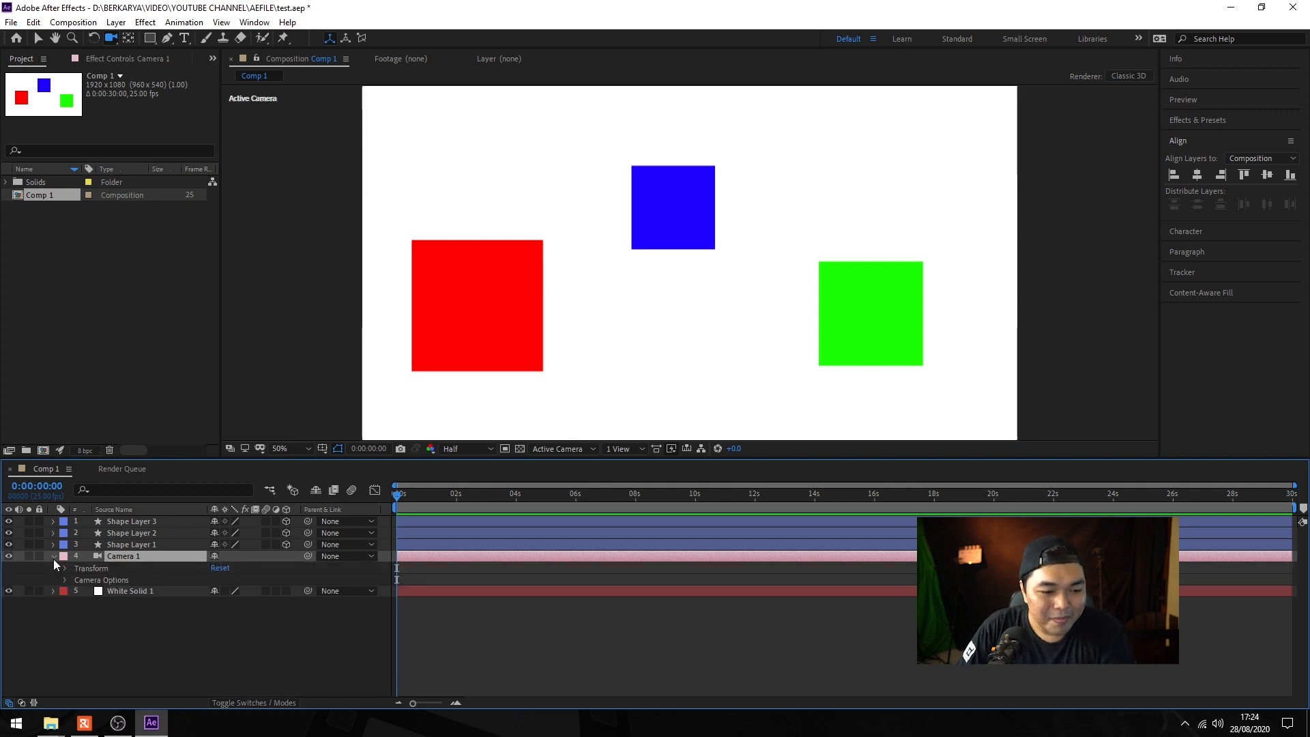
left_click(65, 567)
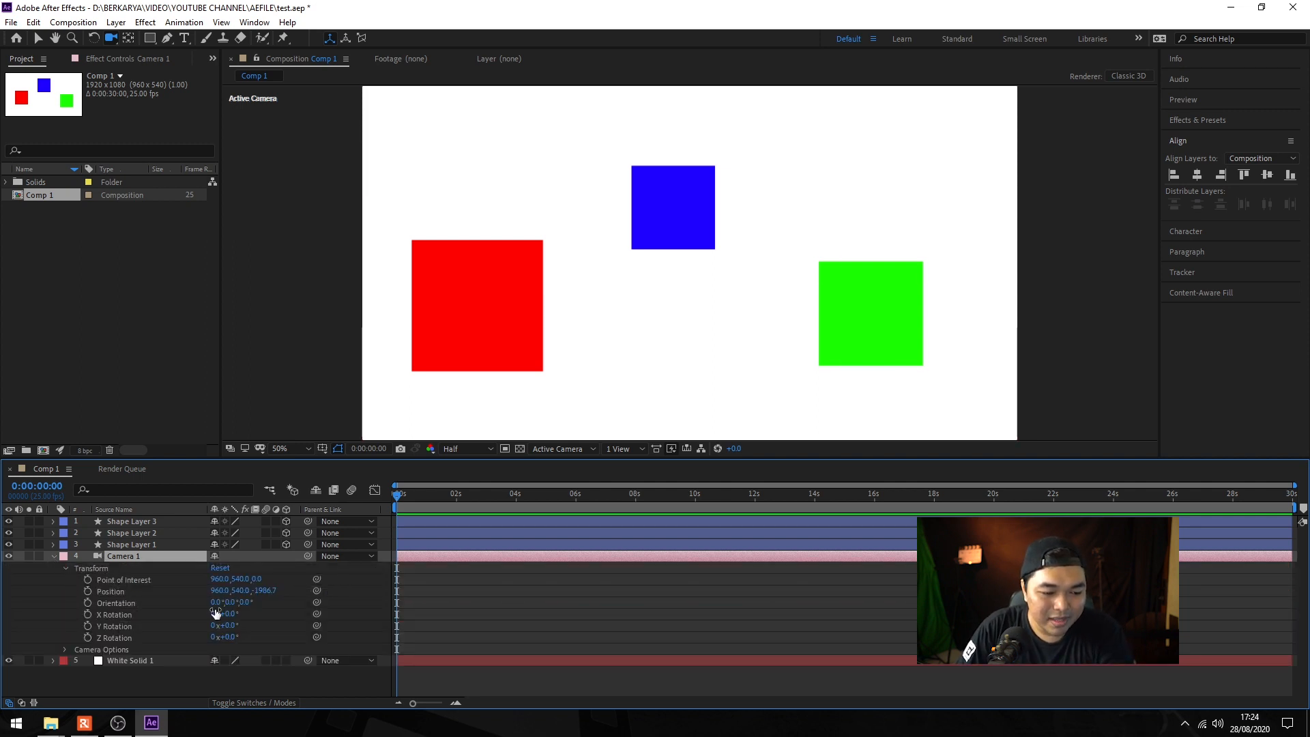
left_click(87, 579)
left_click(87, 591)
left_click(87, 602)
left_click(87, 614)
left_click(87, 625)
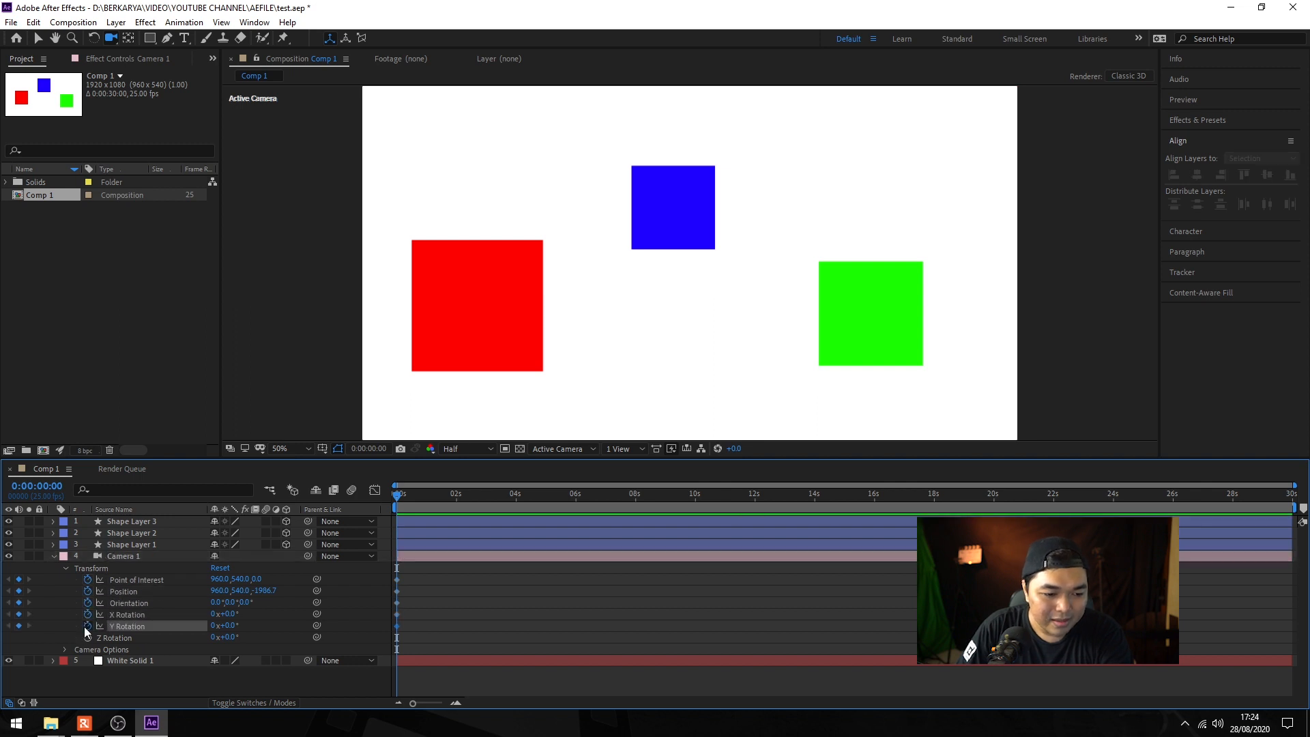
left_click(87, 637)
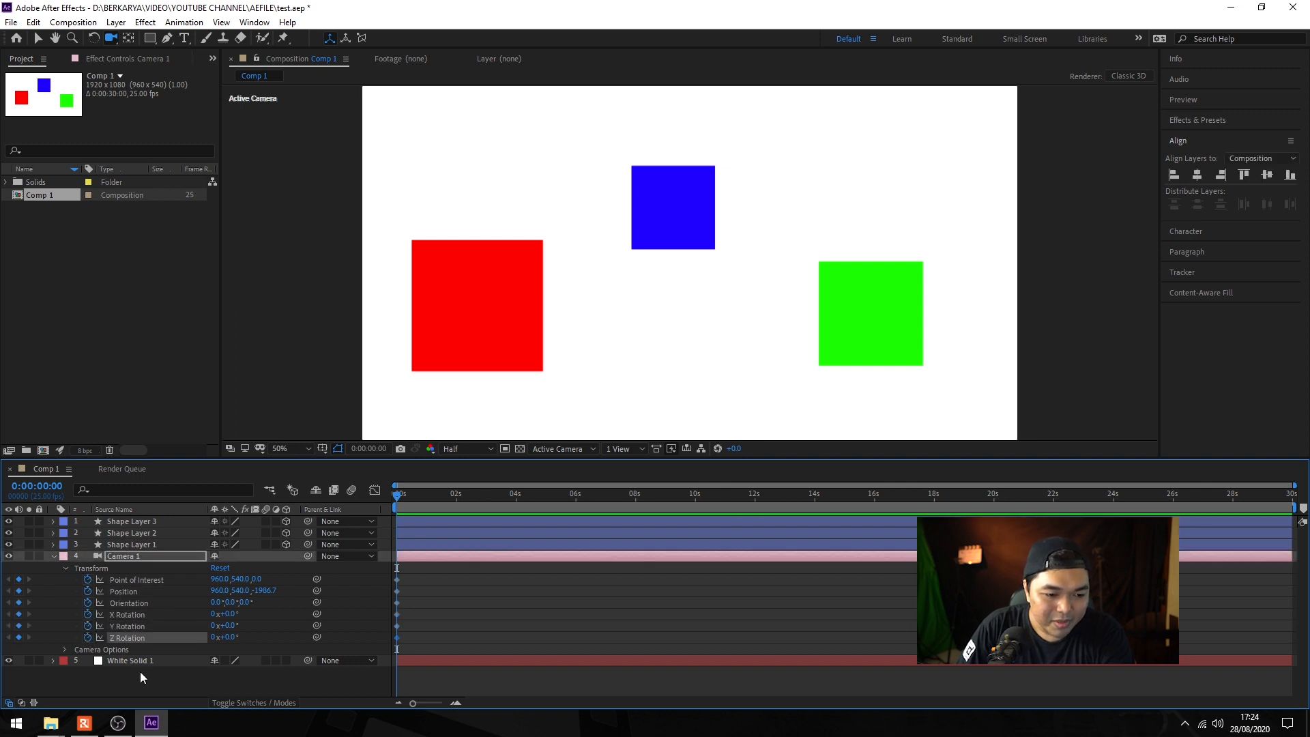
- Move Camera 1's point of interest to the red square on Shape Layer 1 at 0 seconds, undoing a trial dolly
left_click(163, 545)
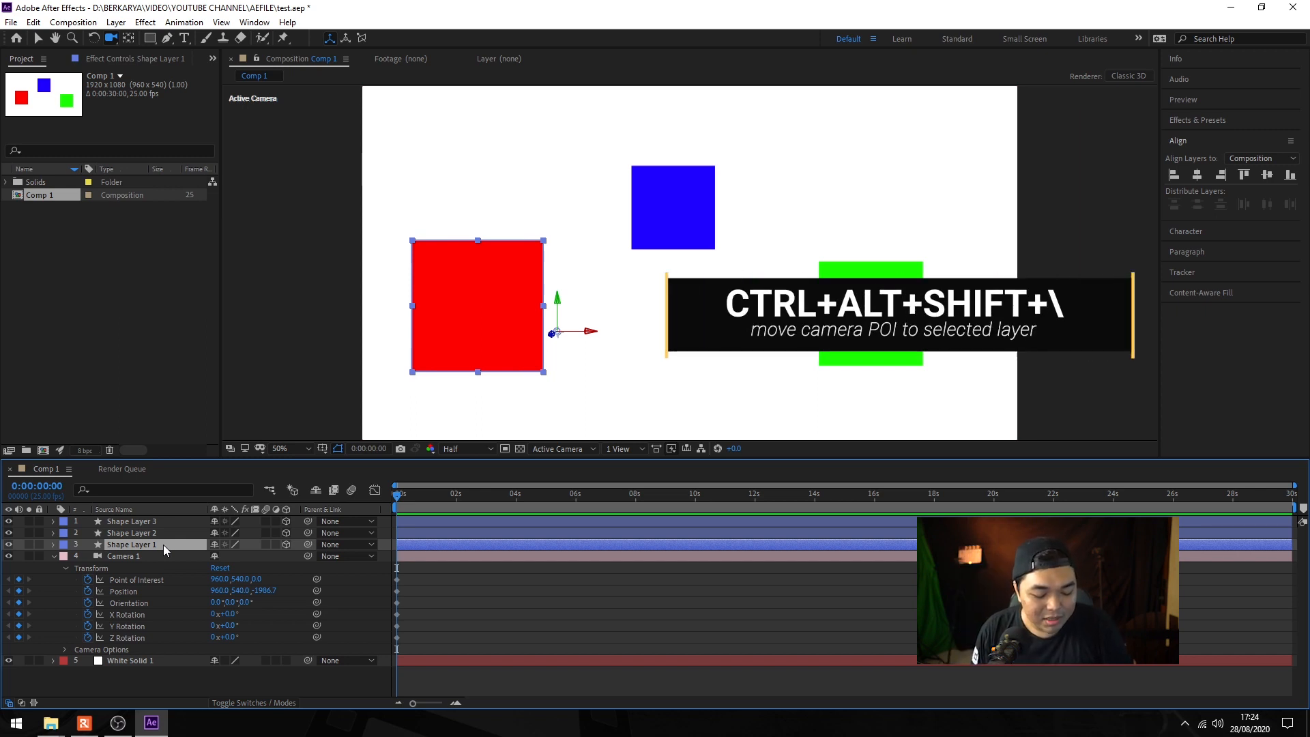
key("ctrl+alt+shift+backslash")
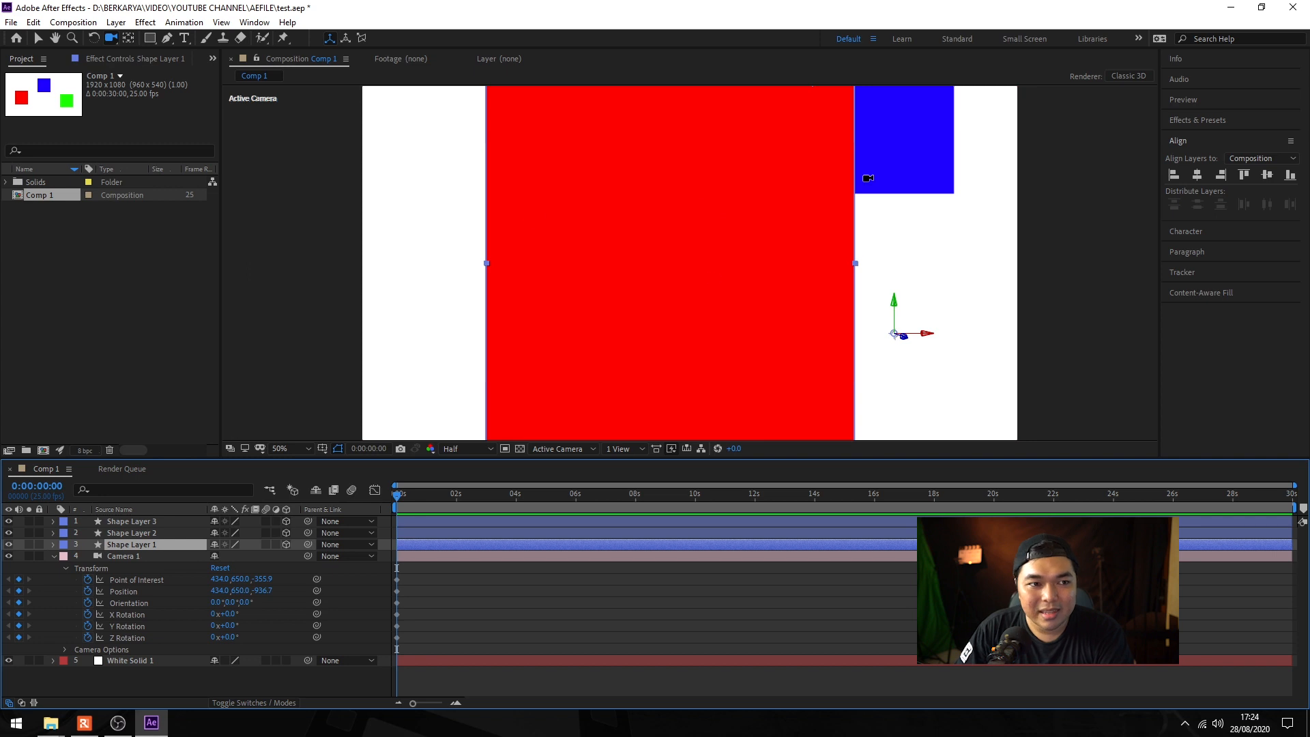
left_click_drag(725, 190, 745, 301)
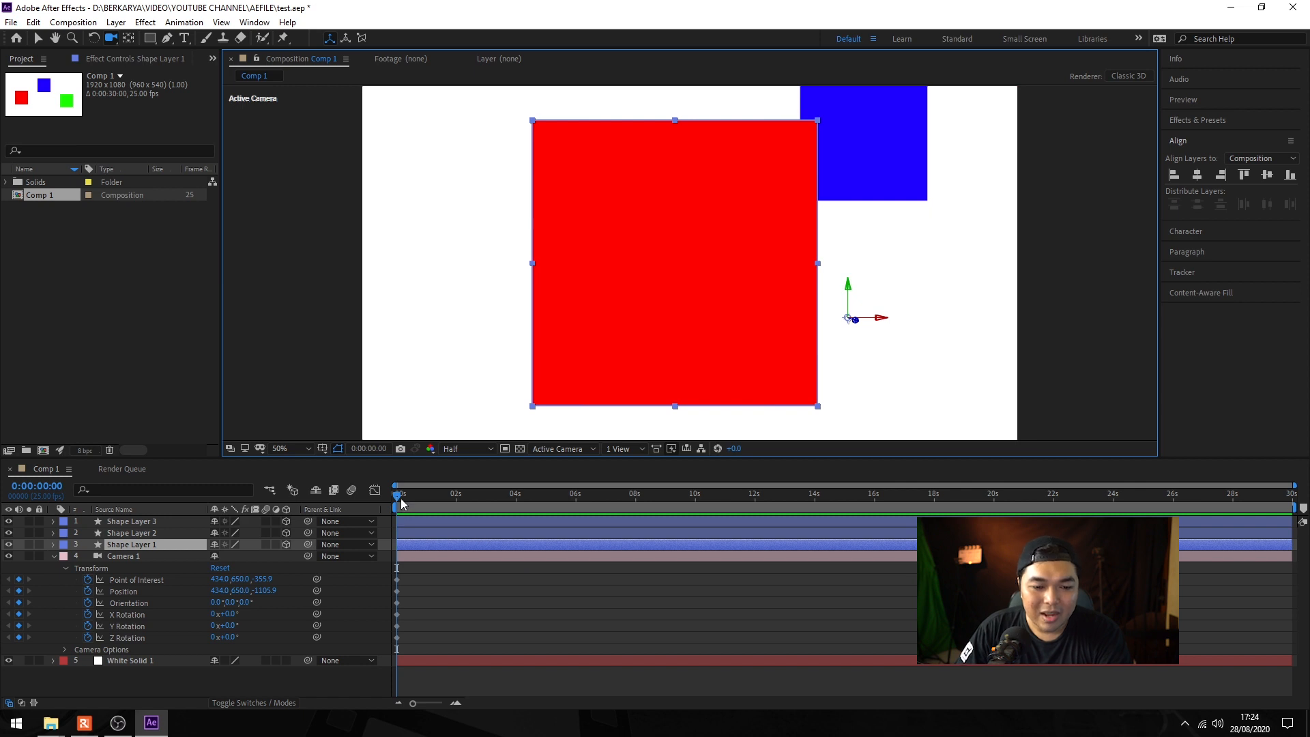
key("ctrl+z")
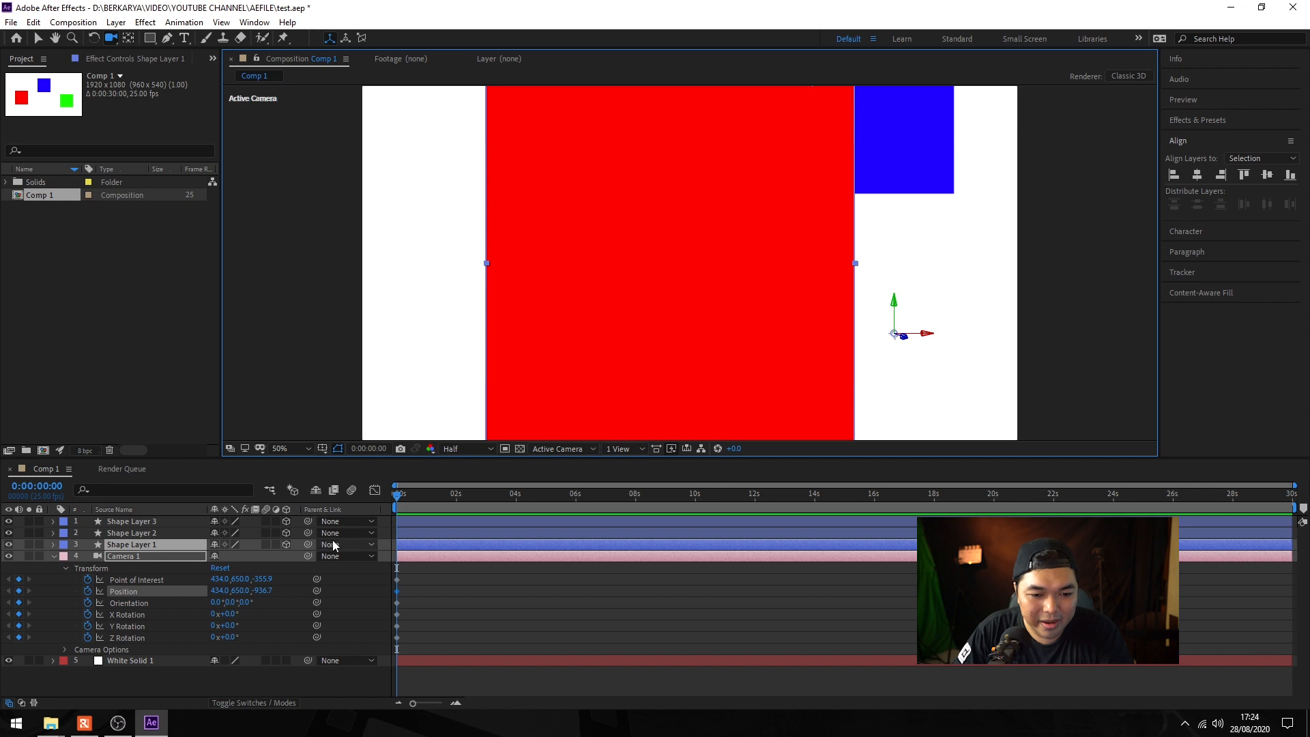
- At 0:00:02:01, dolly Camera 1 back from the red square to a Z position of about -1140
left_click_drag(398, 500, 458, 500)
left_click_drag(721, 248, 737, 376)
mouse_move(457, 497)
left_mouse_down()
mouse_move(410, 493)
mouse_move(462, 496)
left_mouse_up()
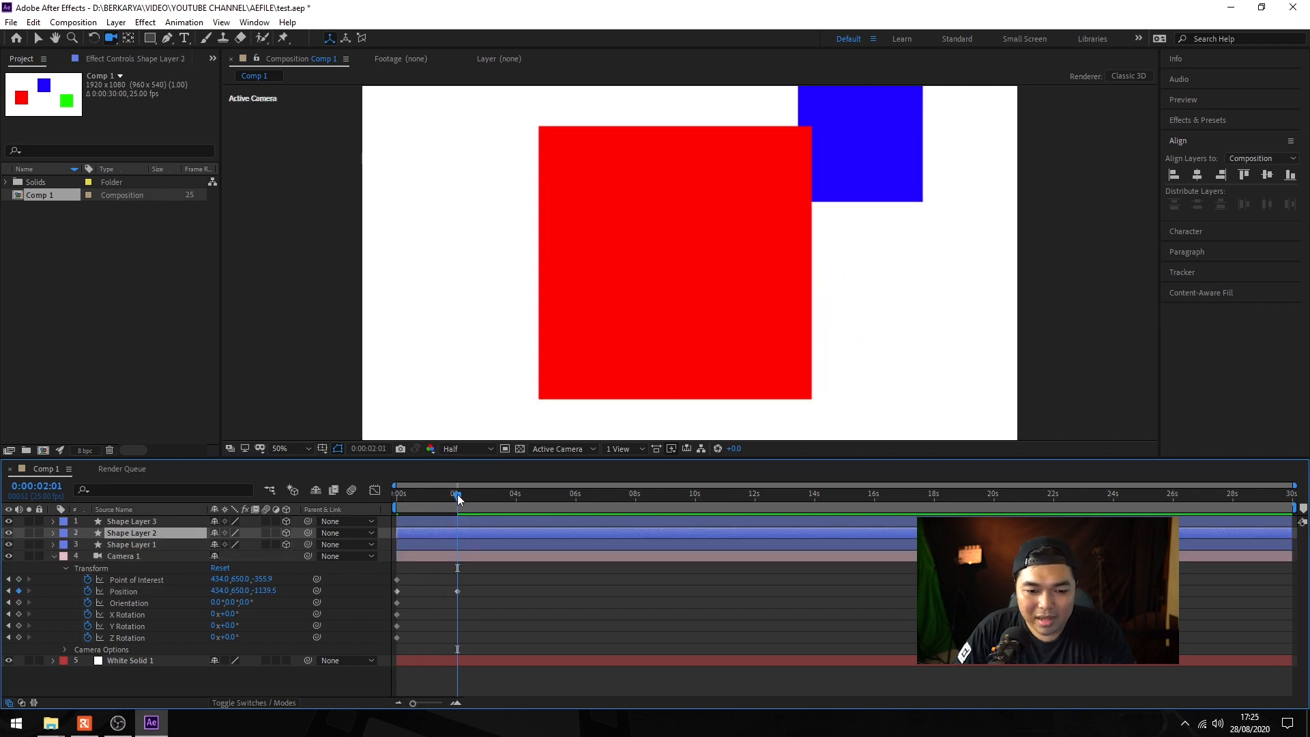
- Aim Camera 1 at the green square on Shape Layer 2 at 0:00:04:00, and dolly back to about -665 in Z at 0:00:06:00
left_click_drag(458, 498, 517, 500)
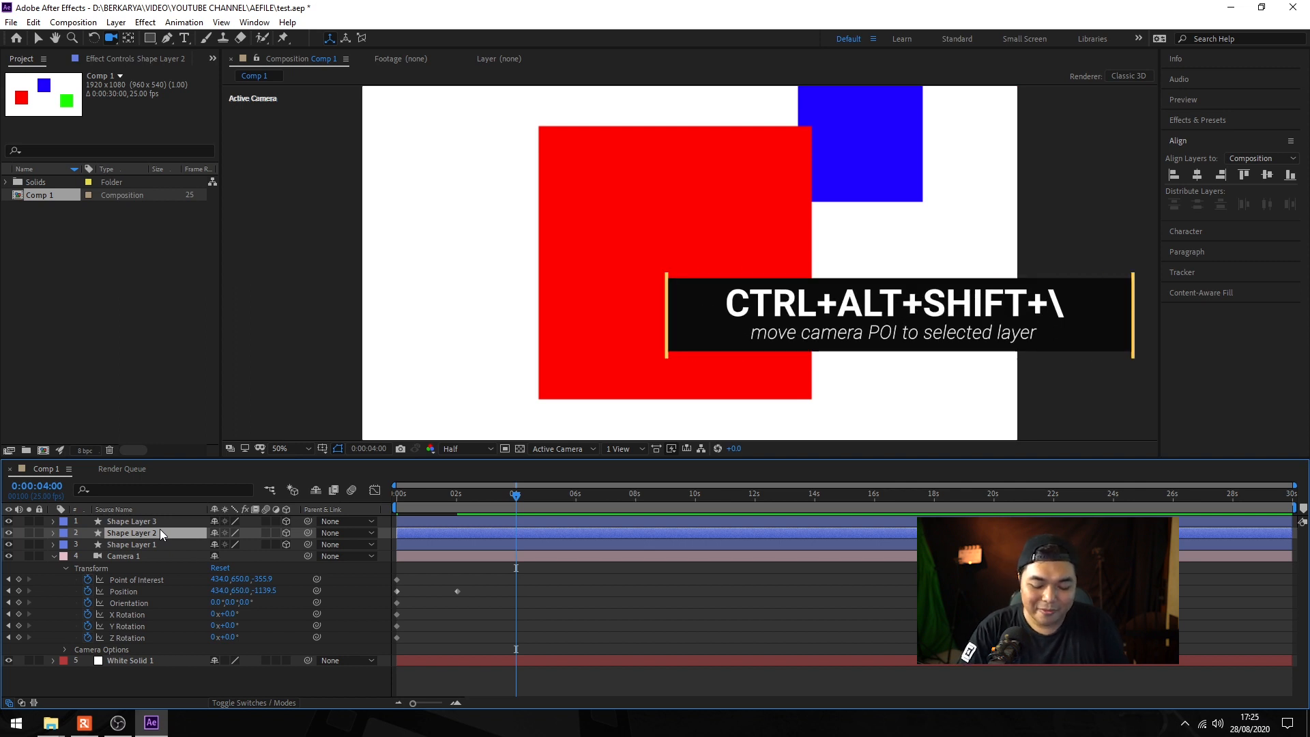
key("ctrl+alt+shift+backslash")
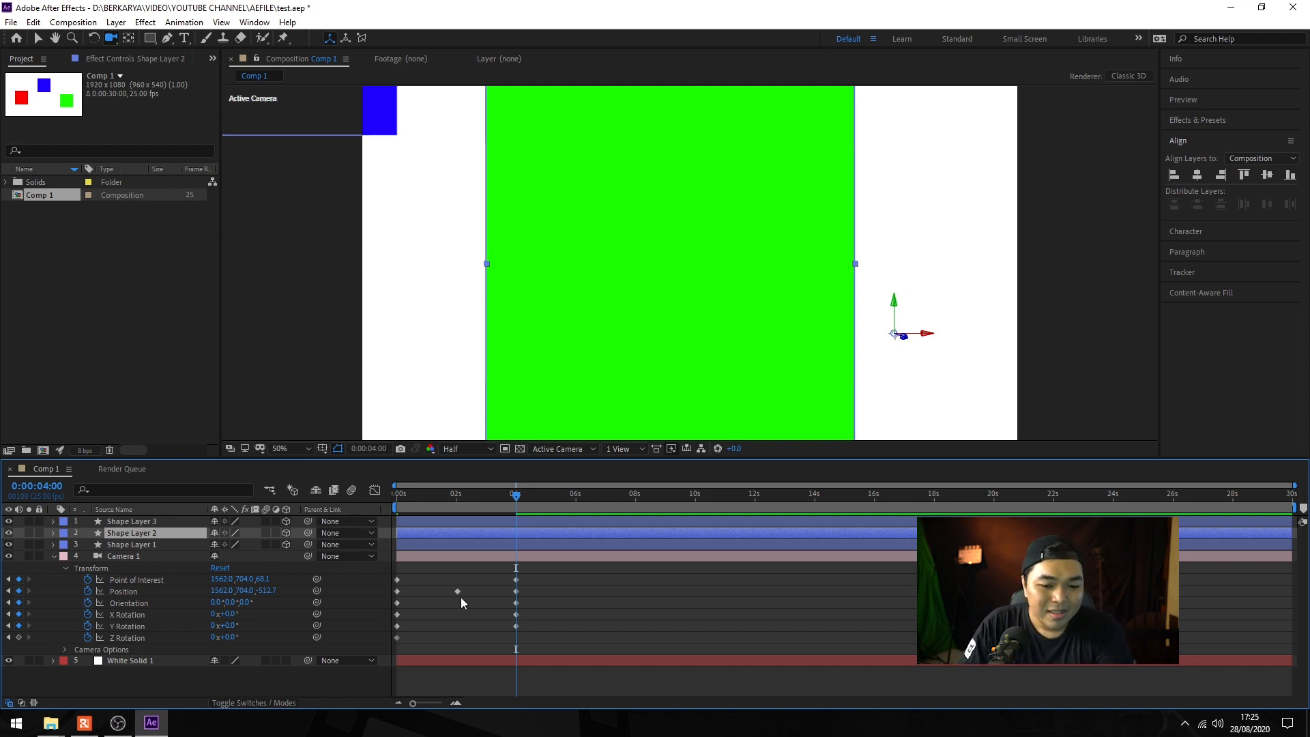
mouse_move(519, 498)
left_mouse_down()
mouse_move(468, 509)
mouse_move(519, 504)
left_mouse_up()
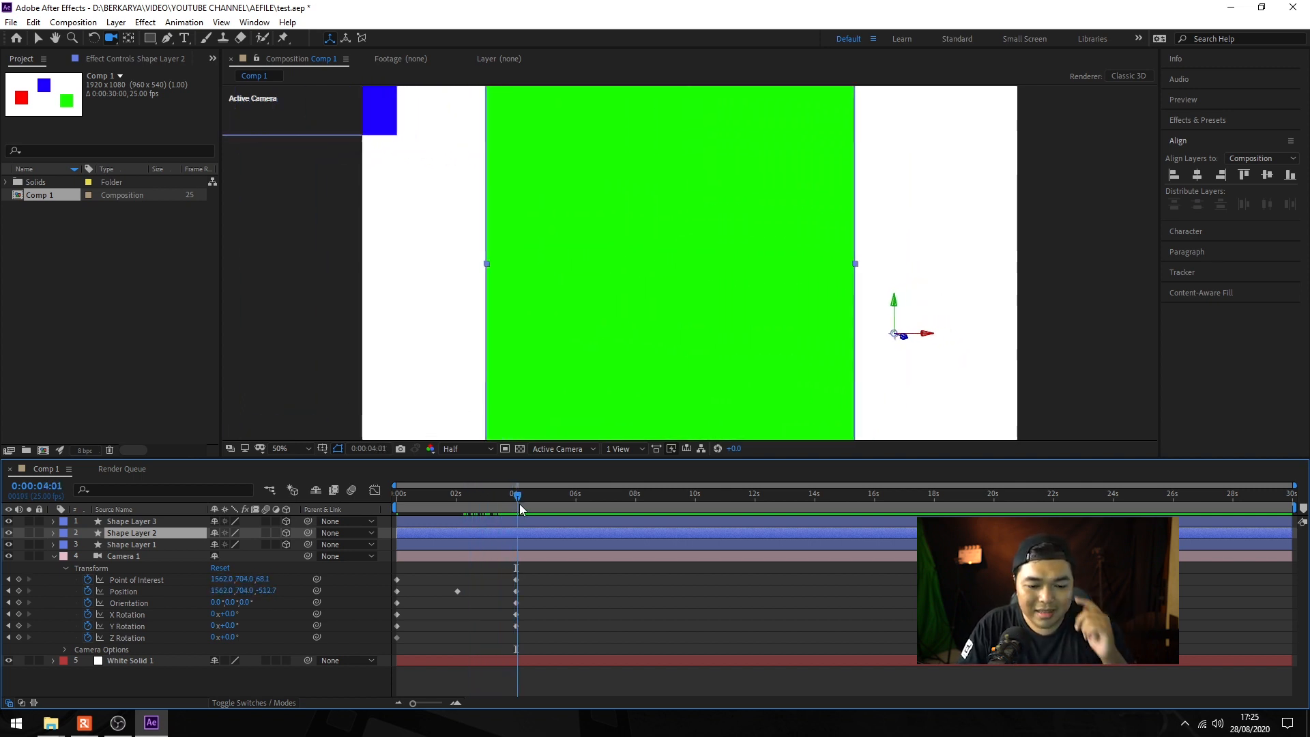
left_click(12, 586)
left_click(10, 583)
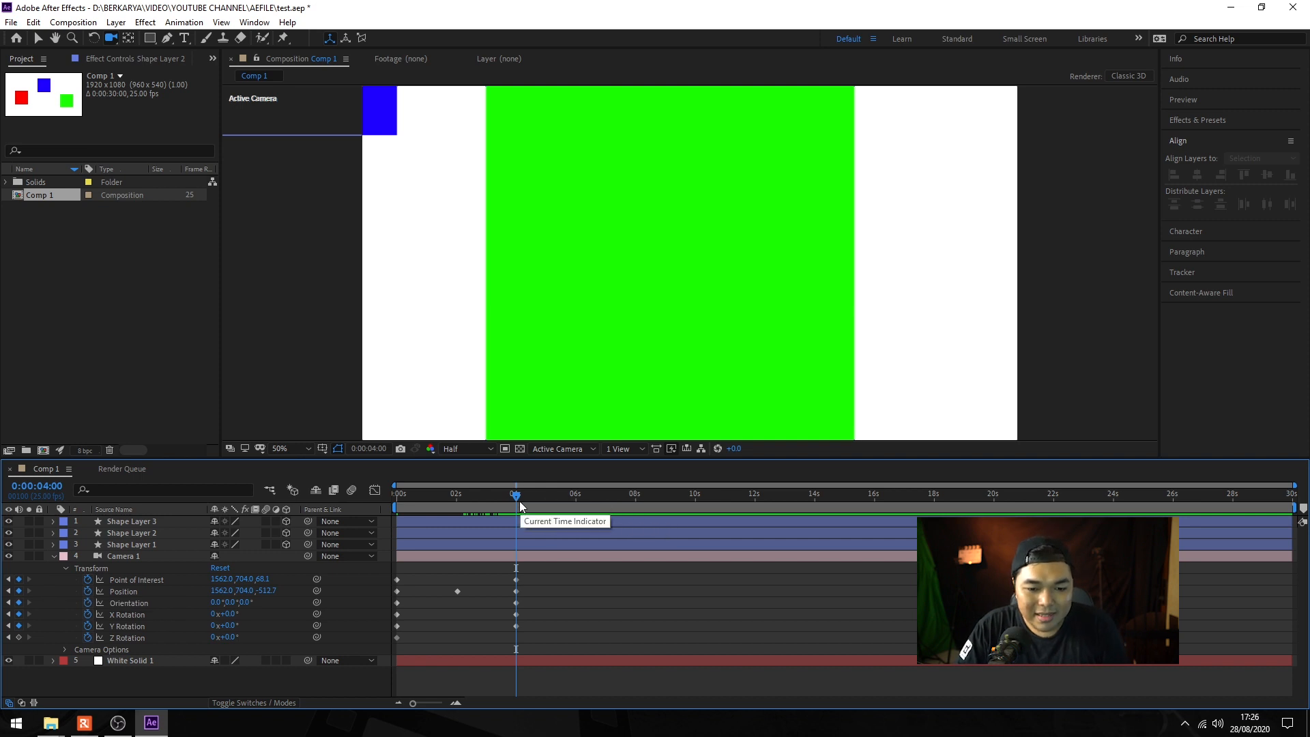
left_click_drag(528, 498, 578, 494)
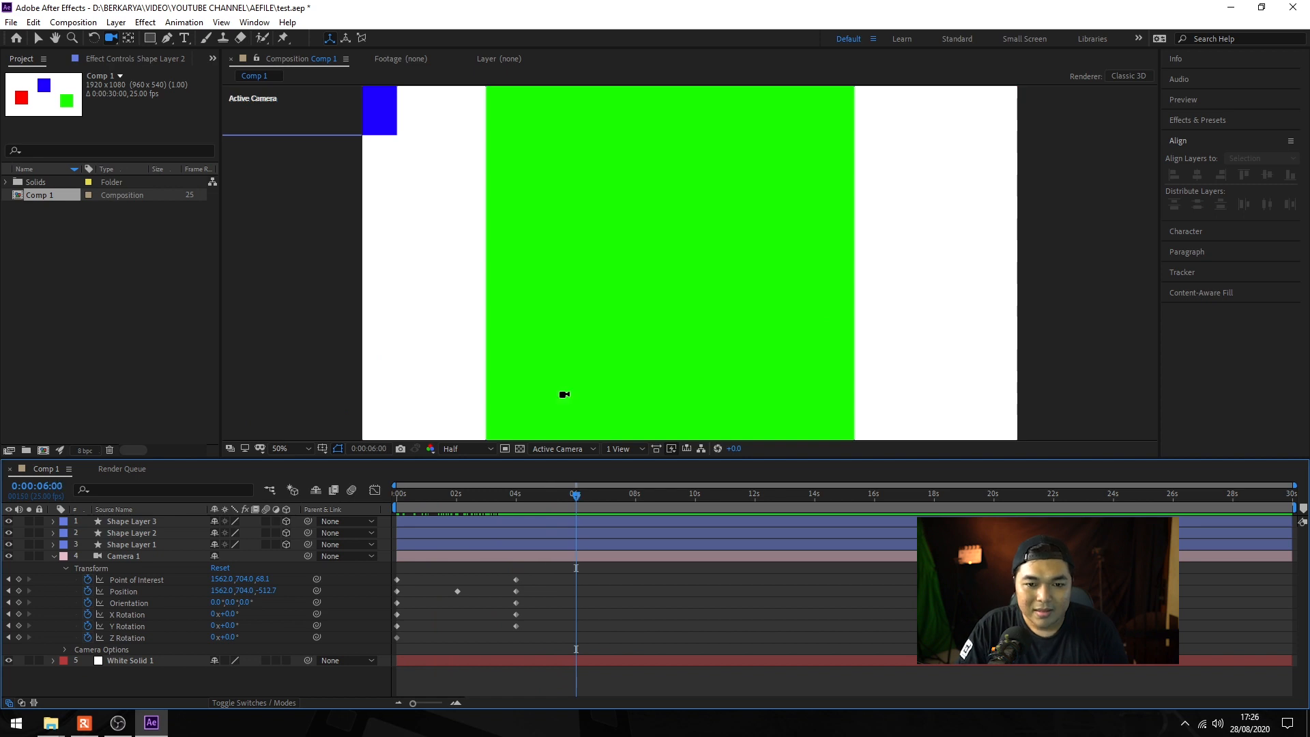
left_click_drag(649, 260, 678, 371)
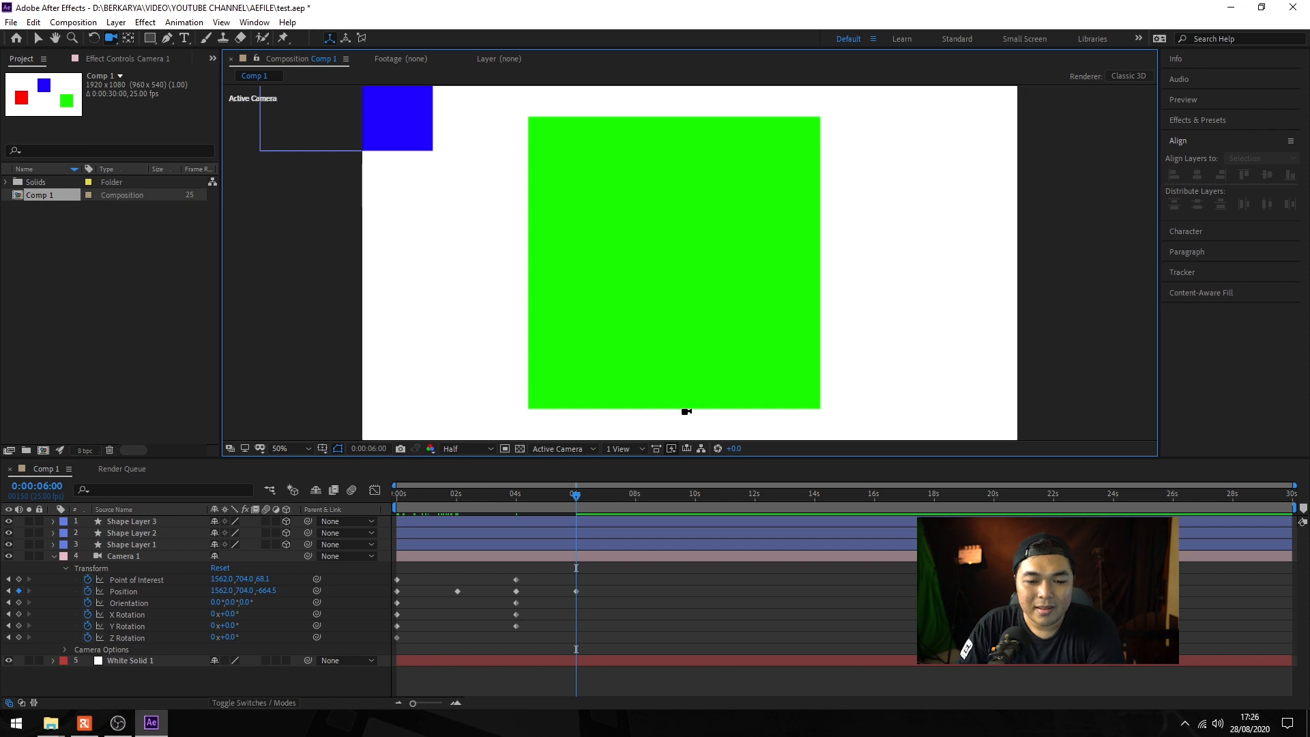
- At 0:00:08:01, move Camera 1's point of interest to the blue square on Shape Layer 3
left_click_drag(575, 499, 636, 497)
left_click(150, 521)
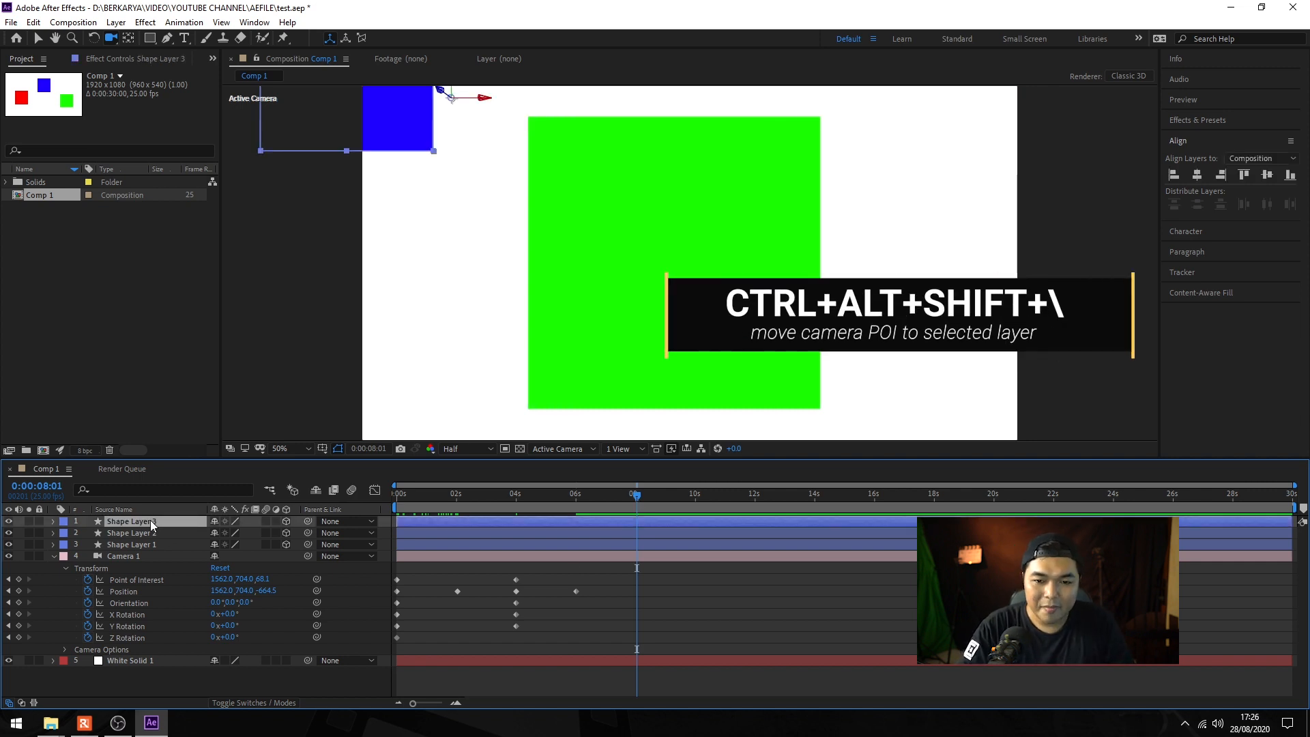
key("ctrl+alt+shift+backslash")
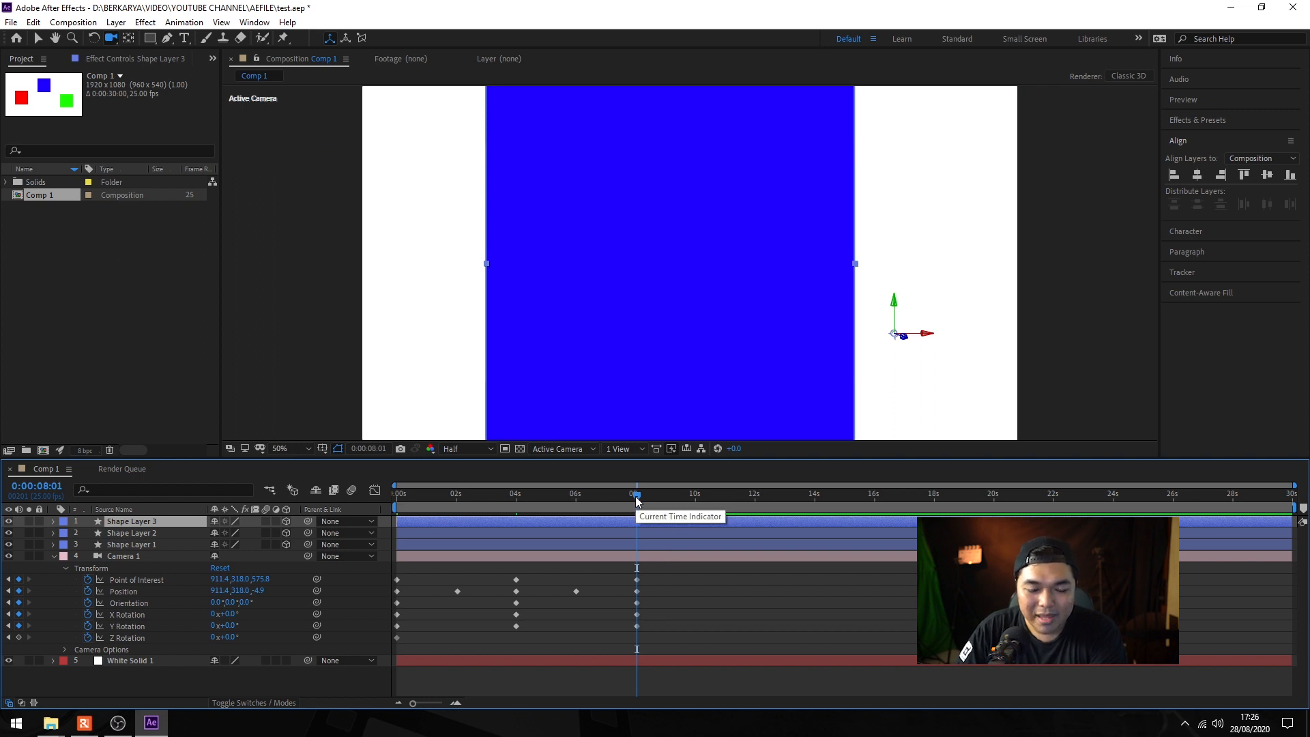
- At 0:00:10:00, move Camera 1's point of interest to the red square on Shape Layer 1
left_click_drag(637, 496, 694, 501)
left_click(165, 545)
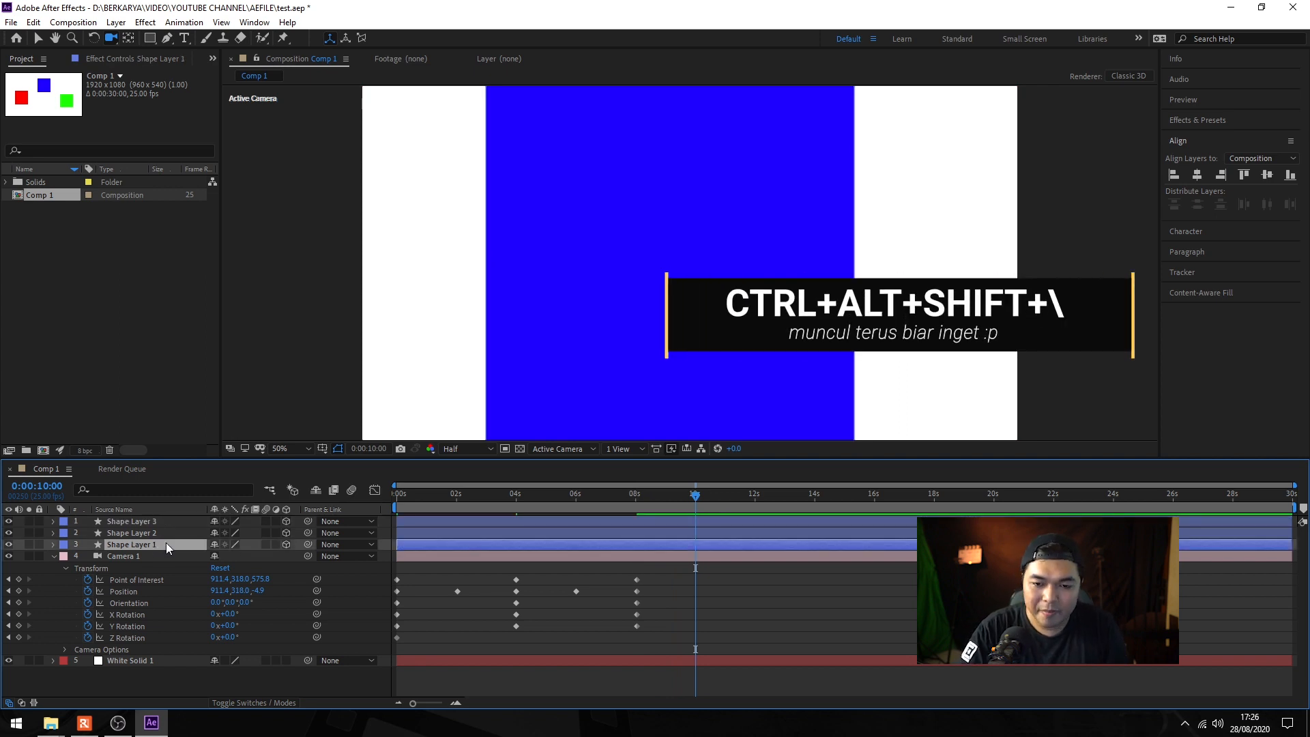
key("ctrl+alt+shift+backslash")
- At 0:00:12:00, dolly back, orbit and pan Camera 1 around the red square to a position of about -131, 425, -1128
left_click_drag(698, 498, 756, 503)
left_click_drag(671, 264, 822, 364)
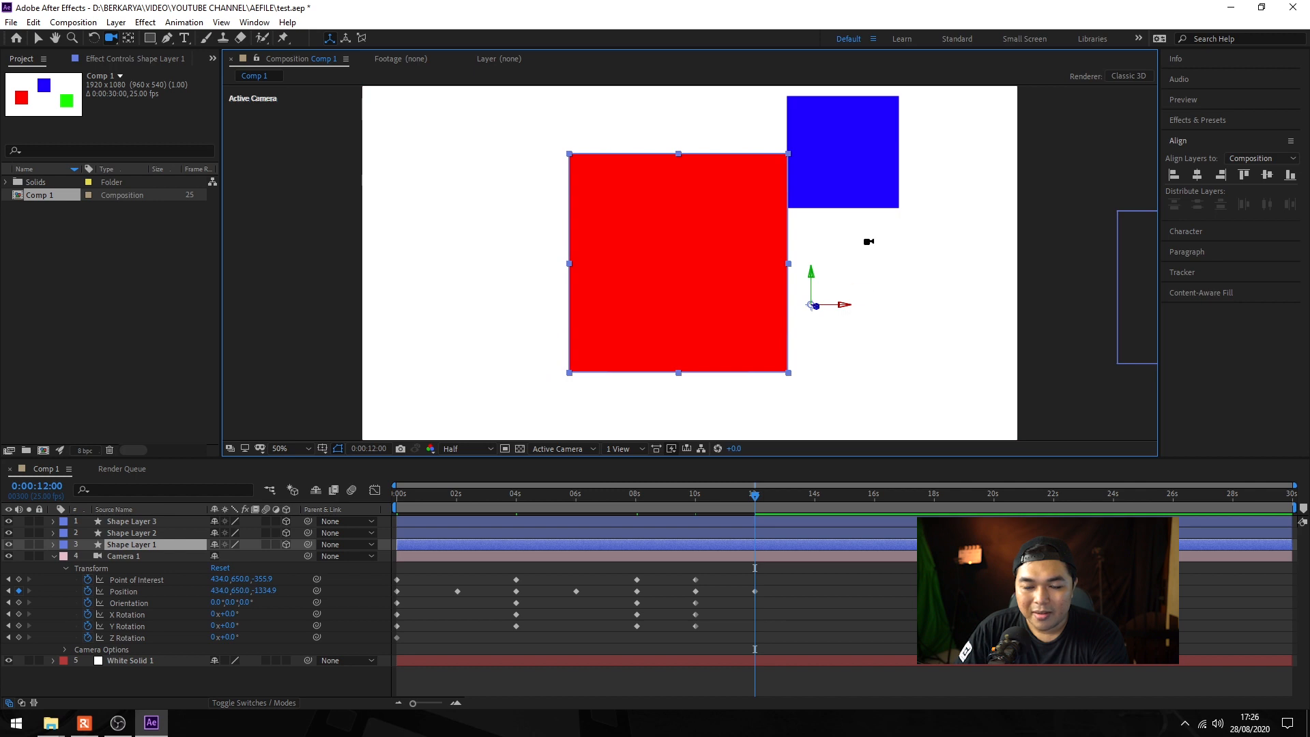
left_click_drag(851, 241, 927, 247)
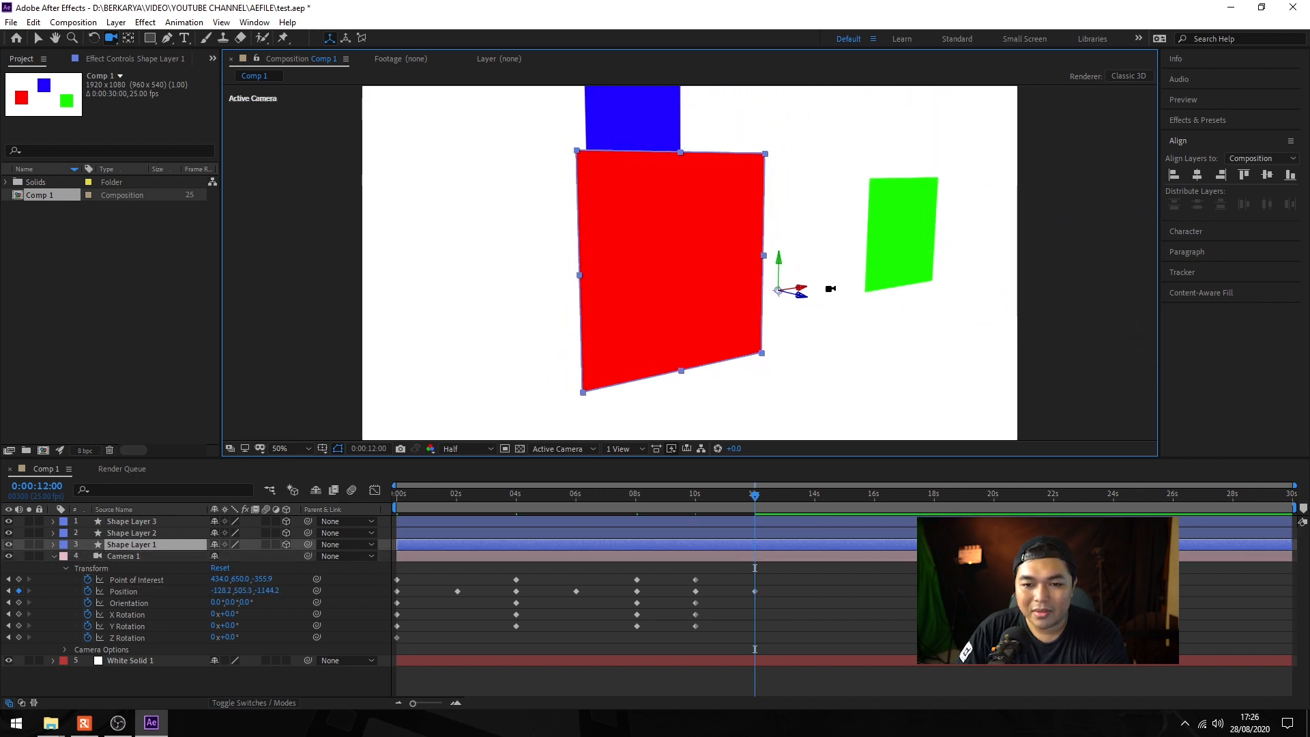
left_click_drag(835, 270, 857, 310)
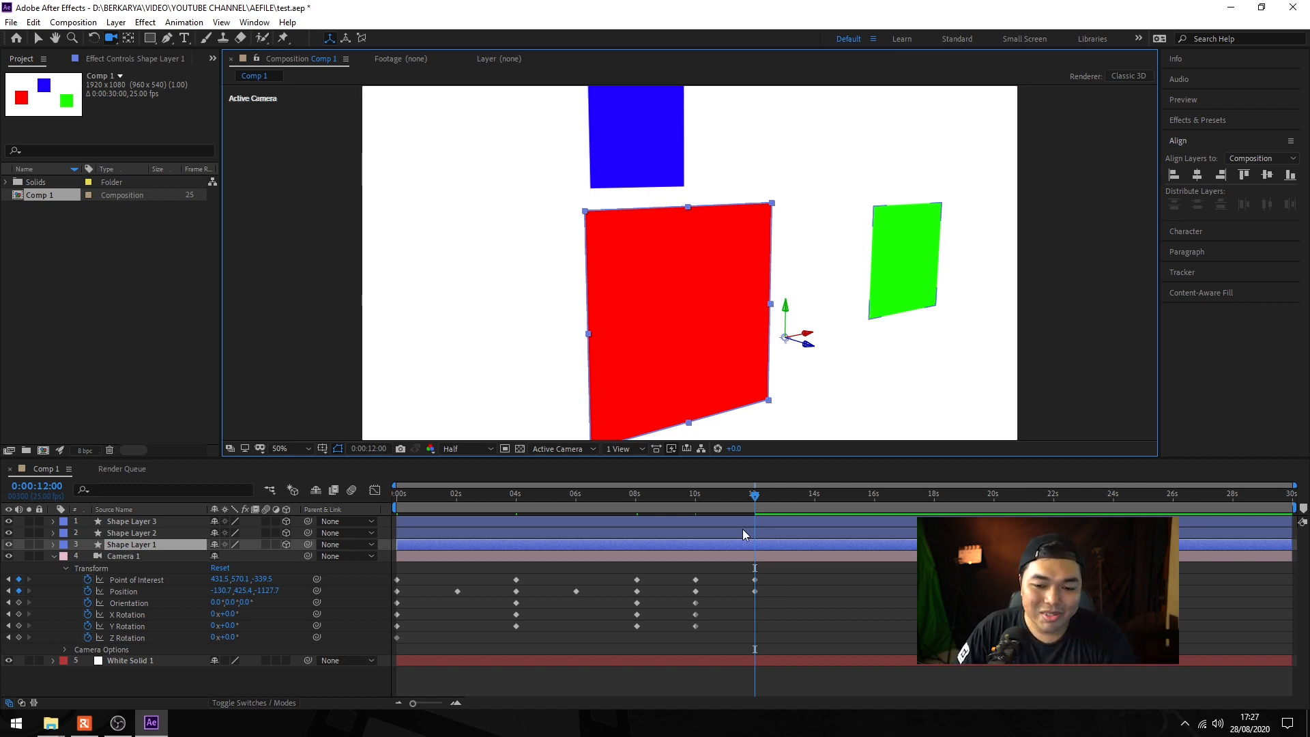
- Apply Easy Ease to all of Camera 1's transform keyframes
left_click_drag(755, 497, 709, 523)
left_click_drag(850, 568, 335, 649)
right_click(397, 637)
mouse_move(497, 628)
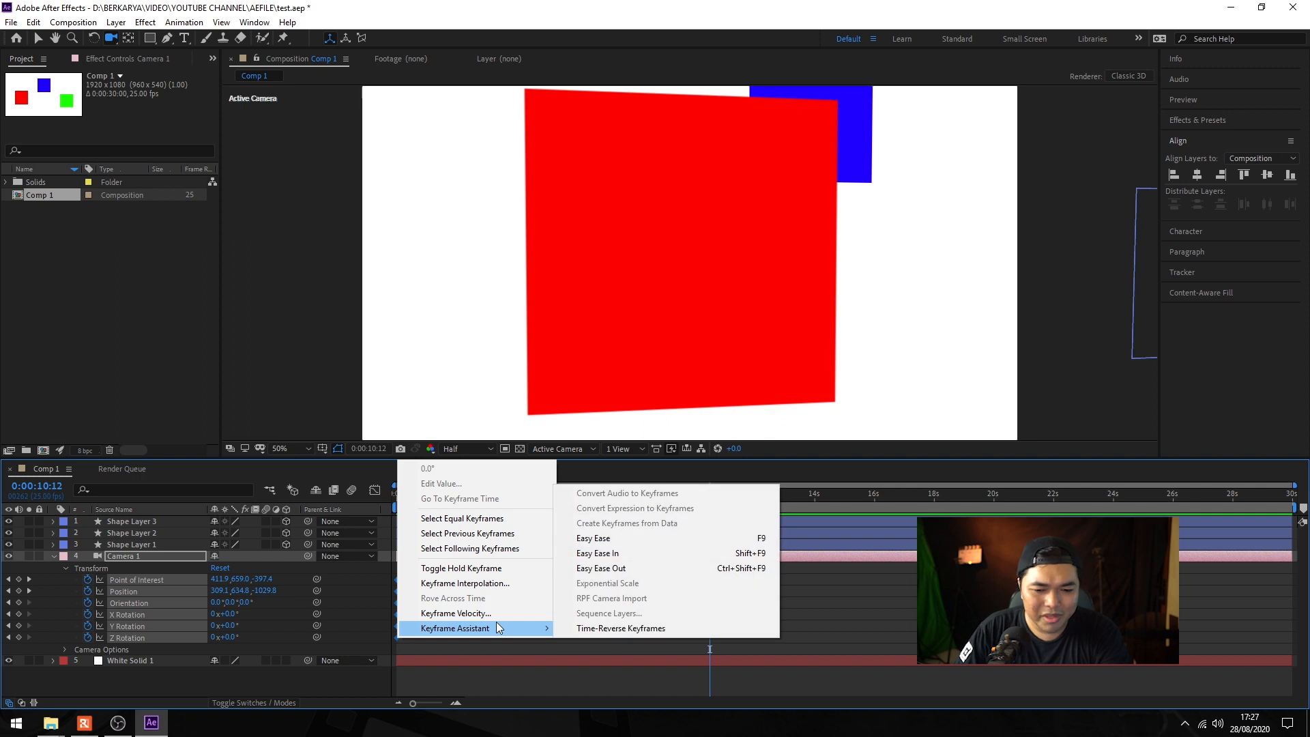
left_click(656, 543)
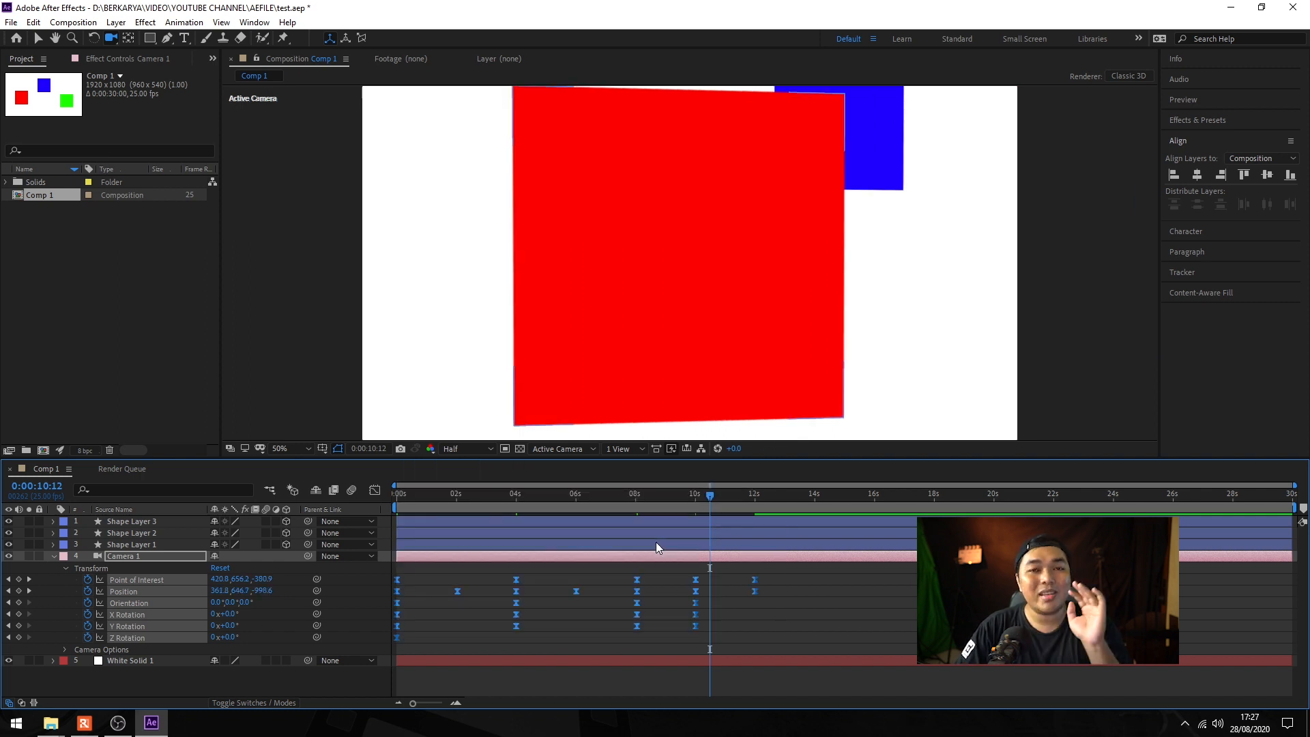
- Examine the speed graph of Camera 1's Point of Interest, and return to the layer bar view
left_click(49, 579)
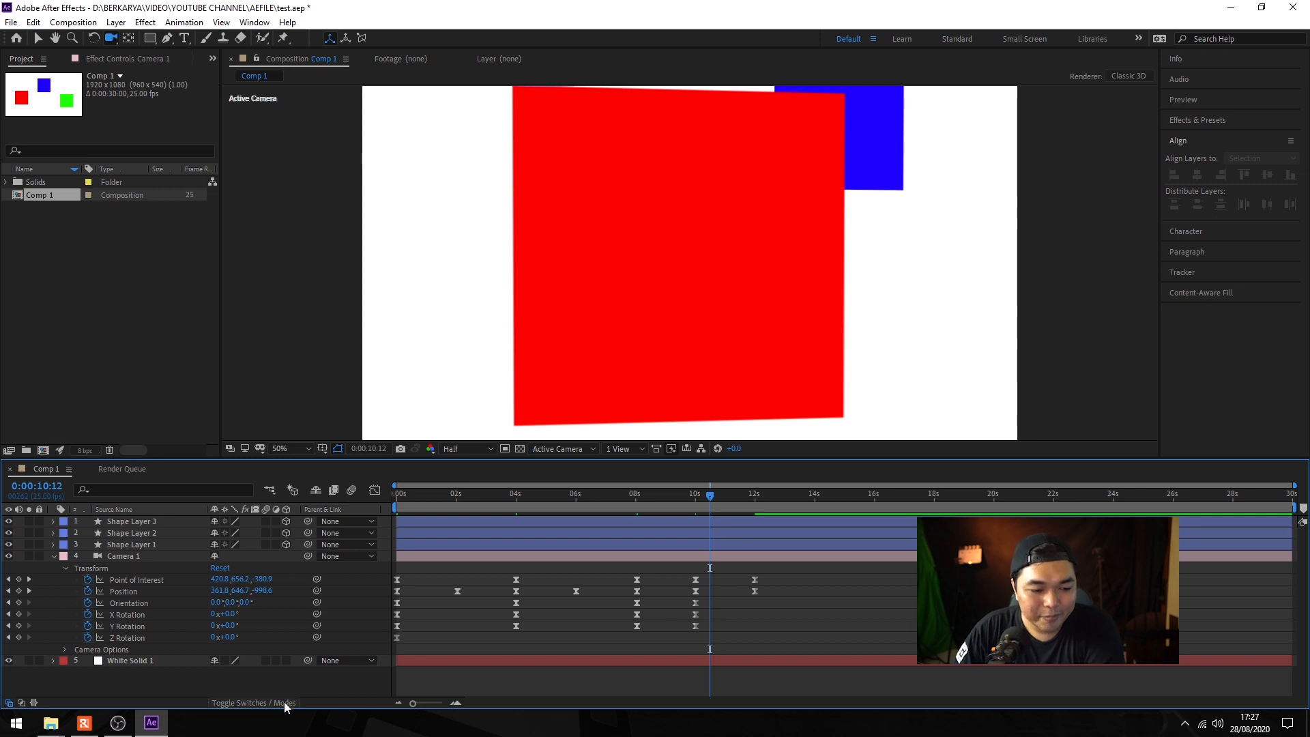
left_click(374, 491)
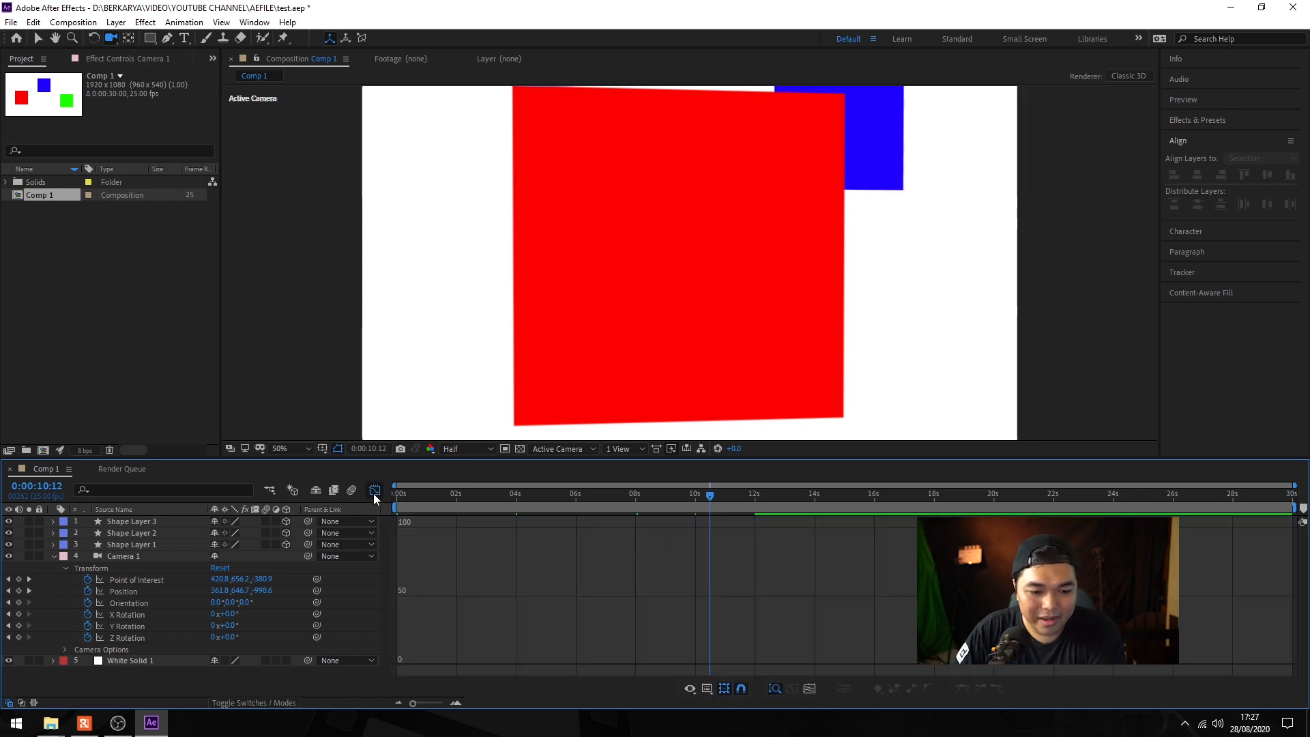
left_click(150, 580)
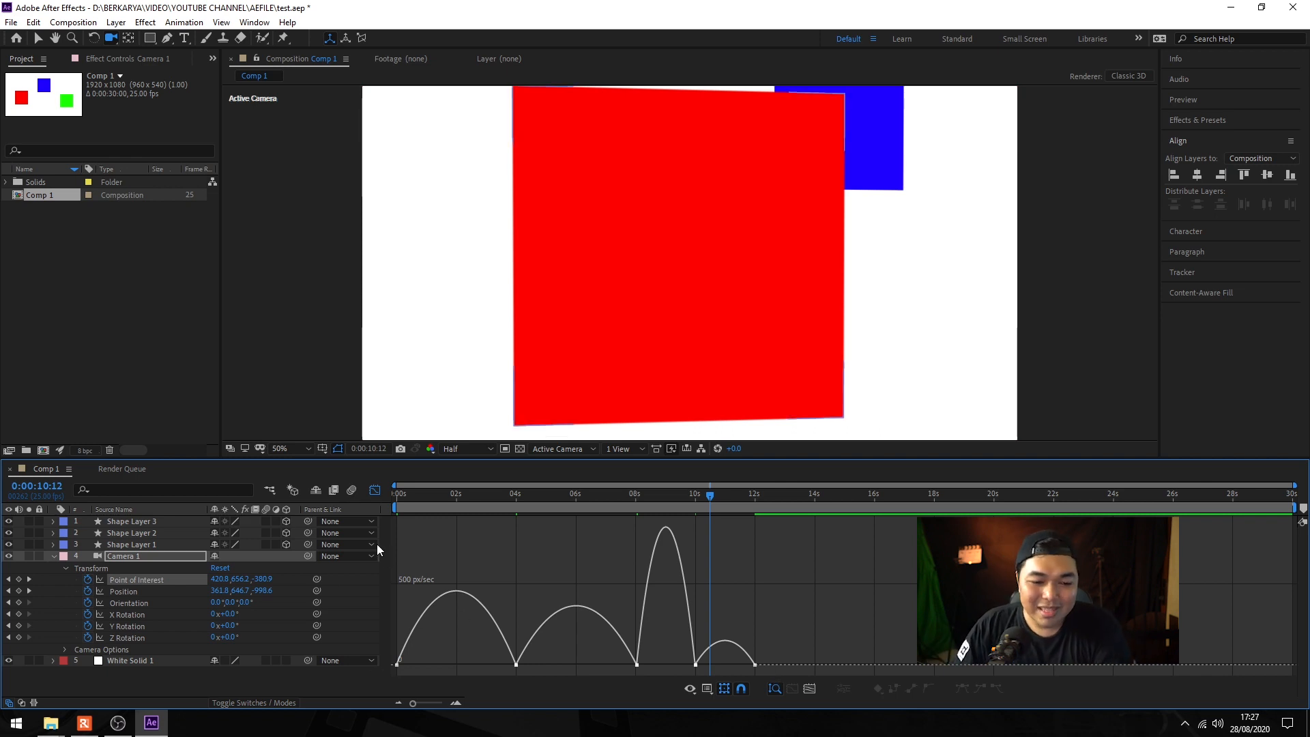
left_click(373, 491)
- Preview the eased camera animation from 0:00:00:00 until past the last keyframe
left_click_drag(437, 496, 366, 496)
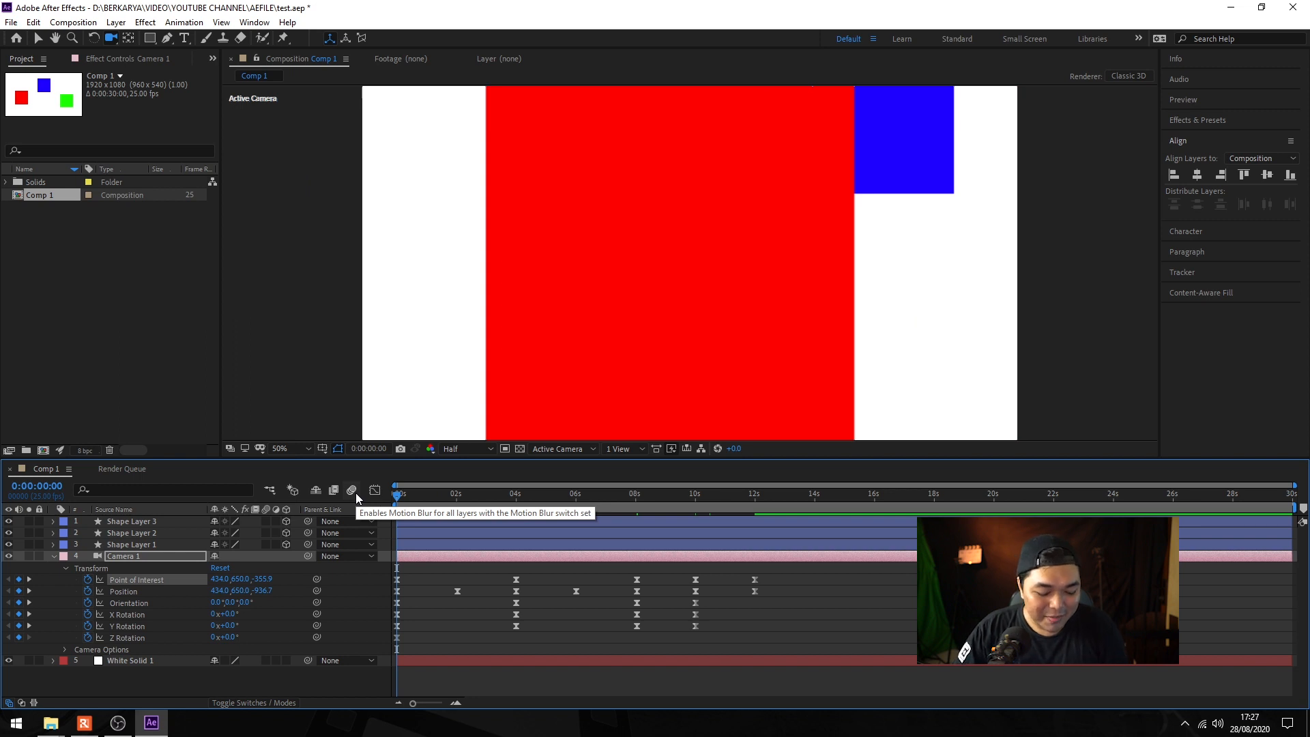
key("space")
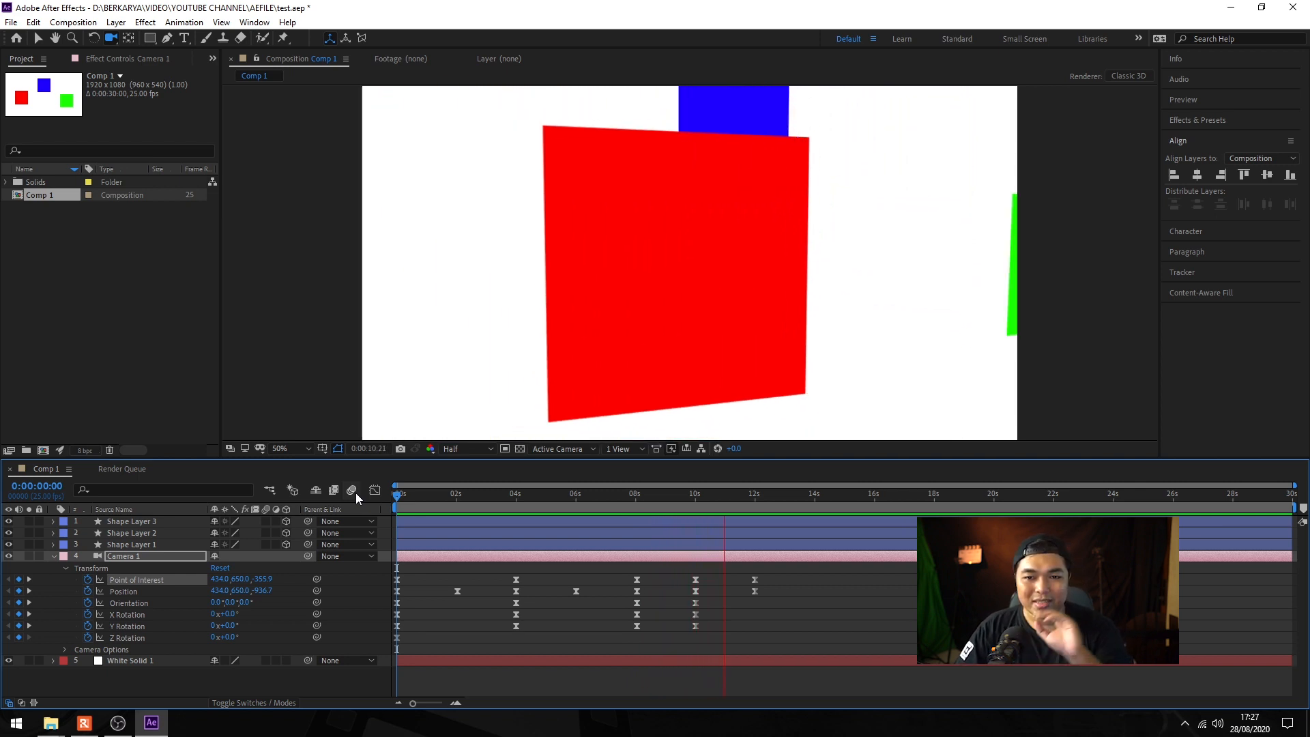
key("space")
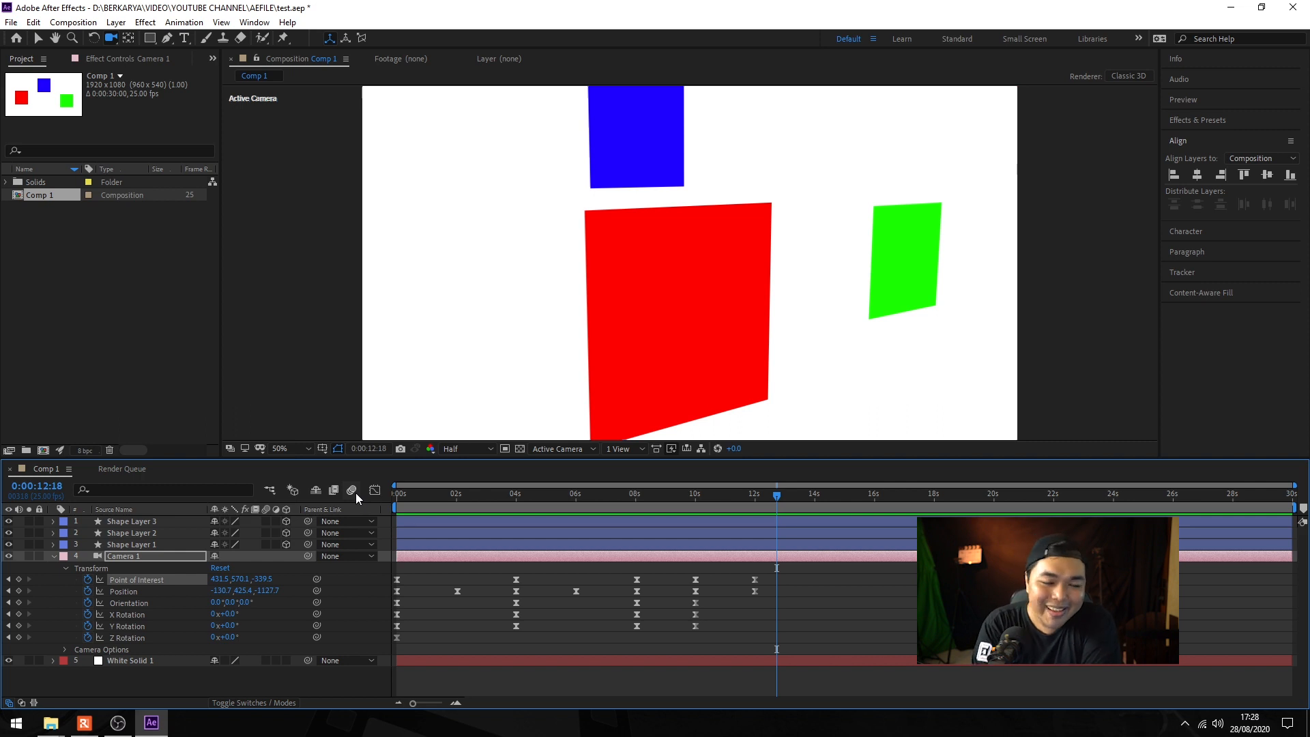
- Collapse Camera 1's properties, and hide the White Solid 1 background briefly while scrubbing to 0:00:08:17 before showing it again
key("u")
left_click(166, 568)
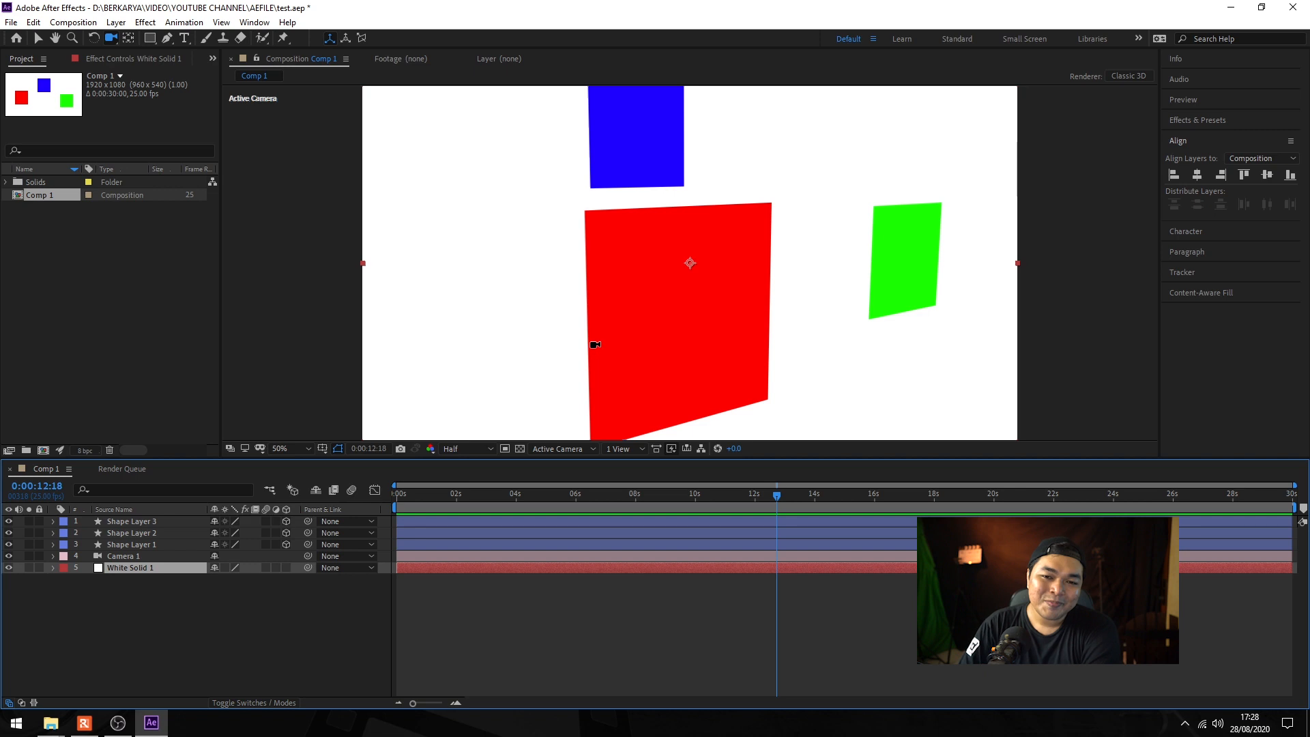
left_click(9, 567)
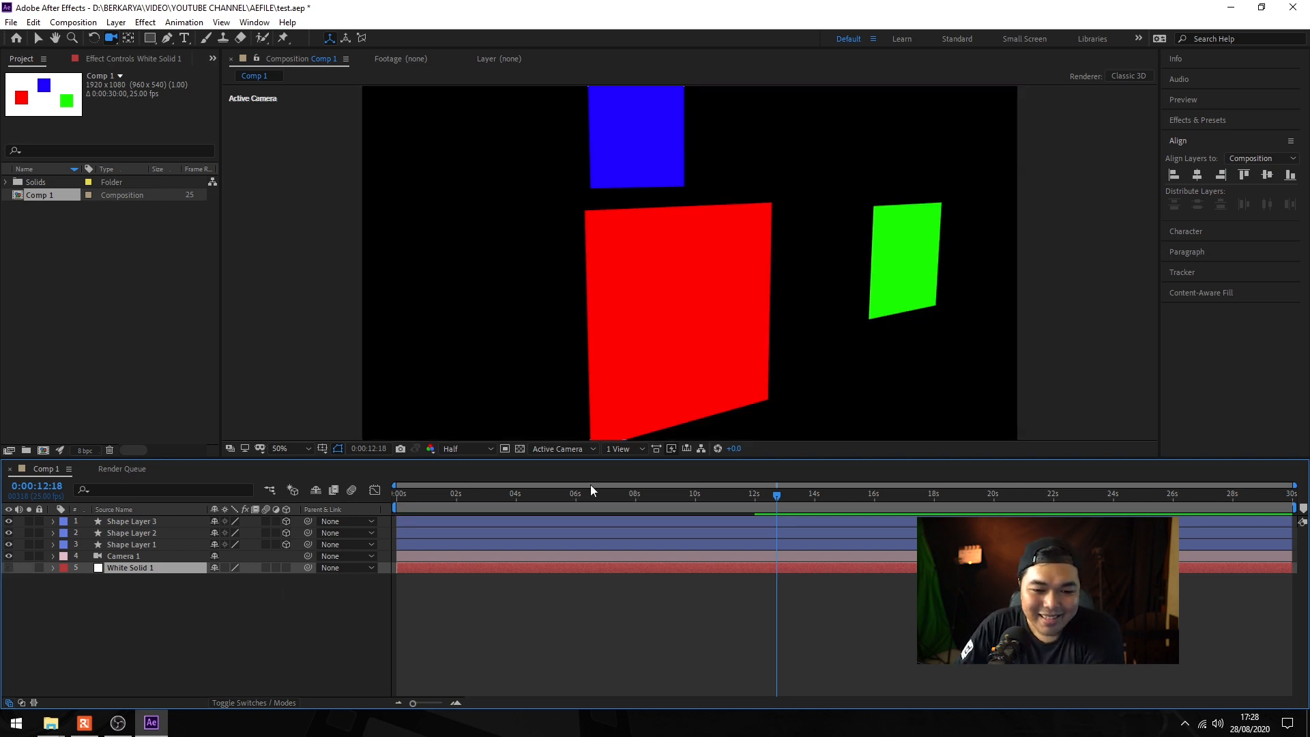
left_click_drag(584, 491, 655, 492)
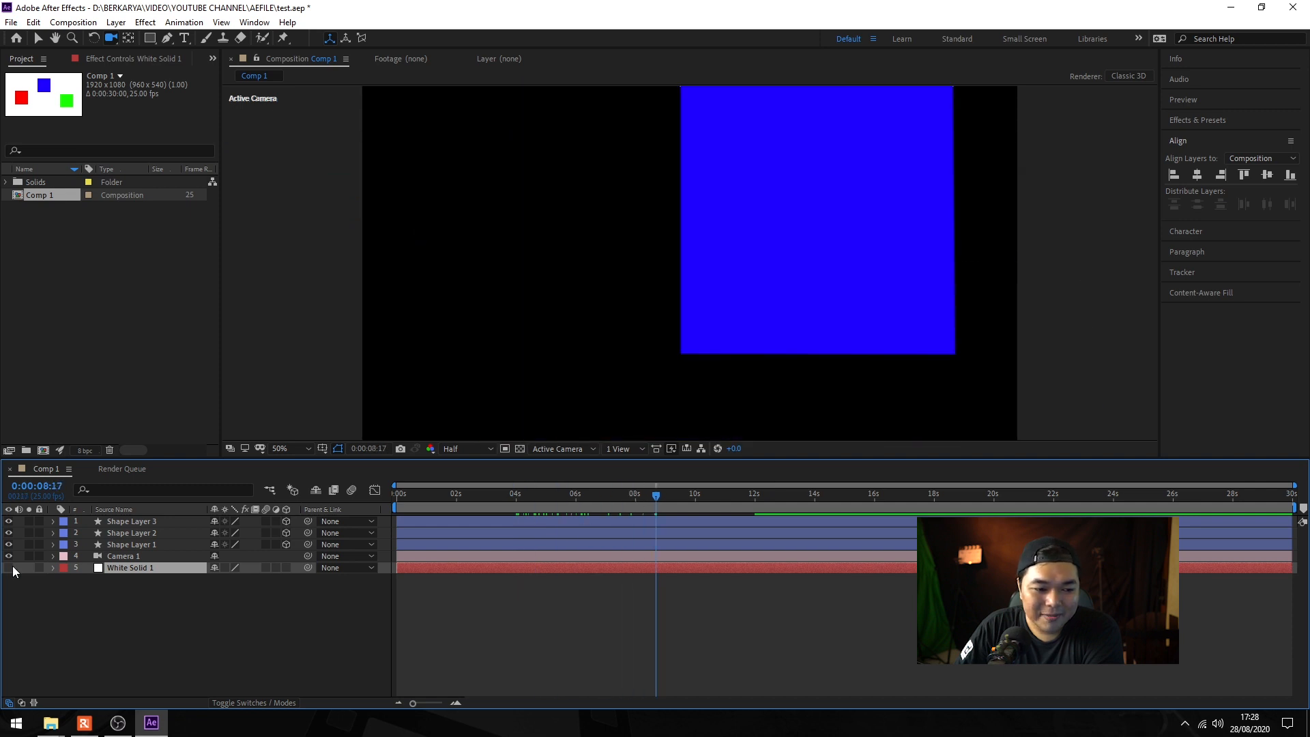
left_click(9, 568)
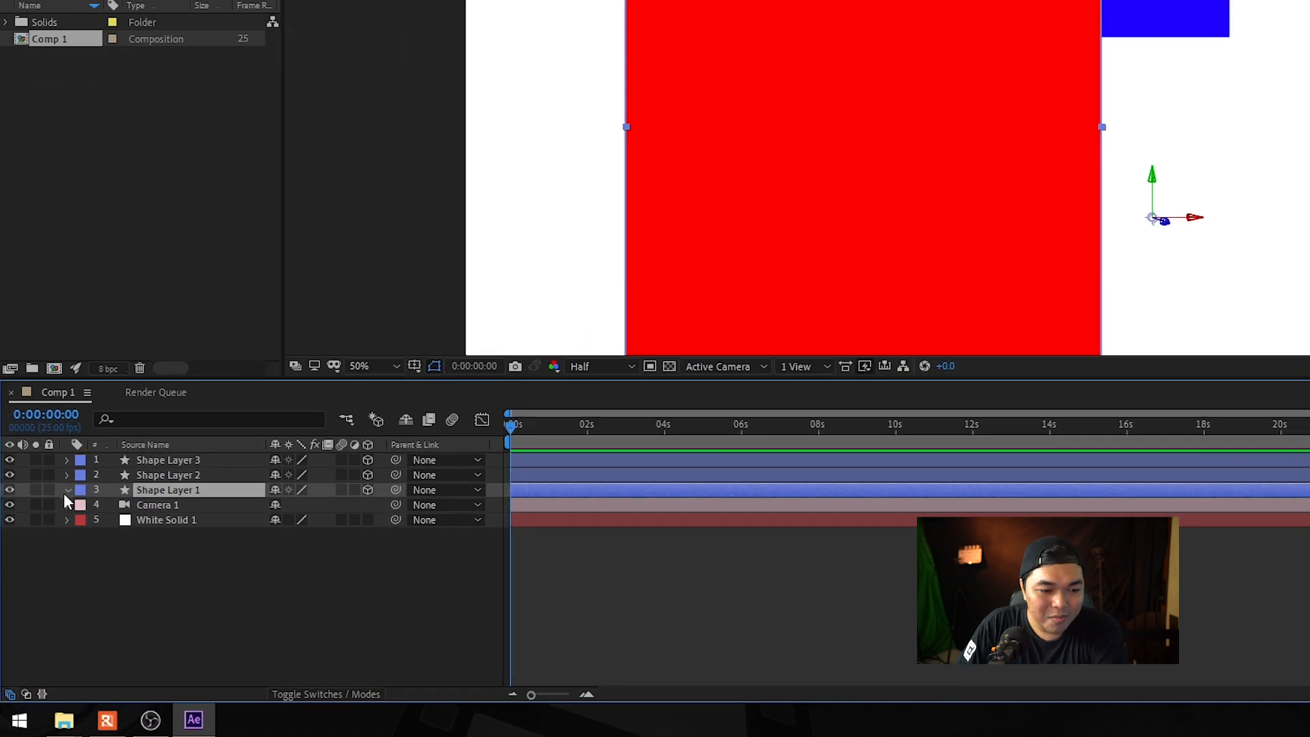
- Turn on Casts Shadows in Shape Layer 1's Material Options, and collapse the options again
left_click(53, 544)
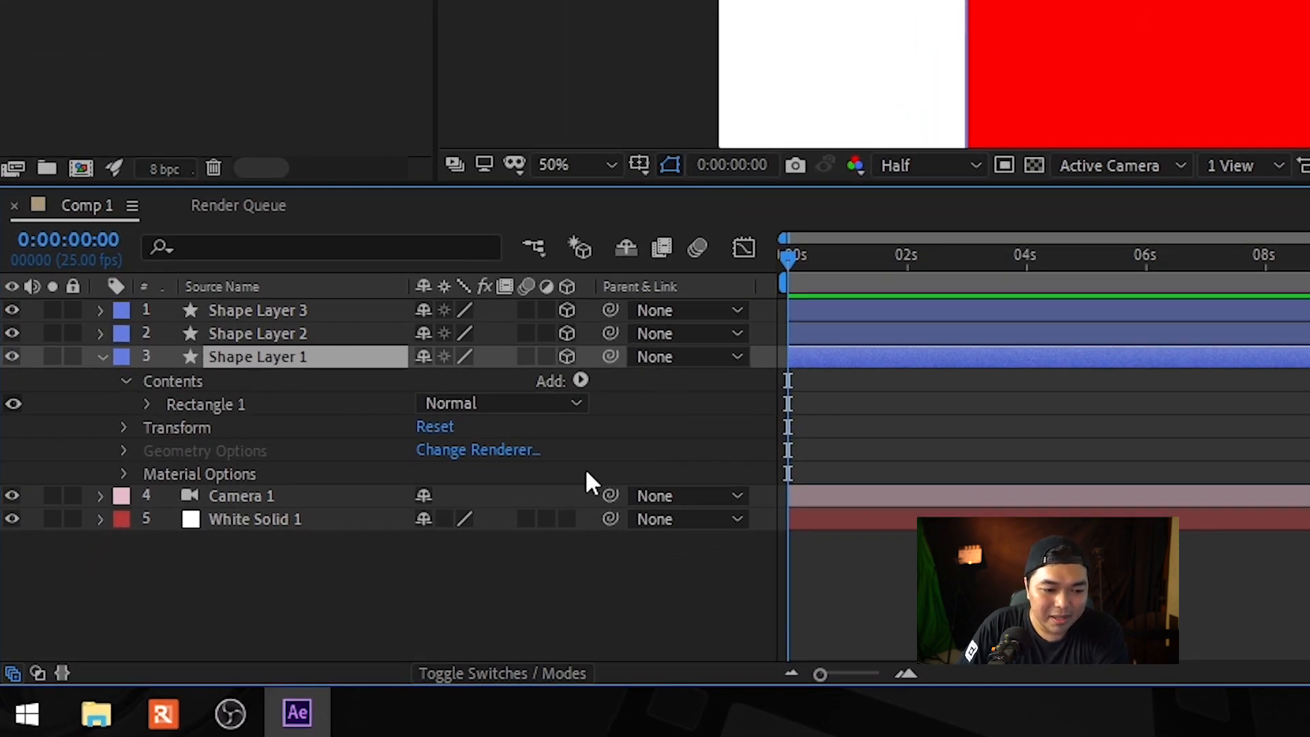
left_click(125, 473)
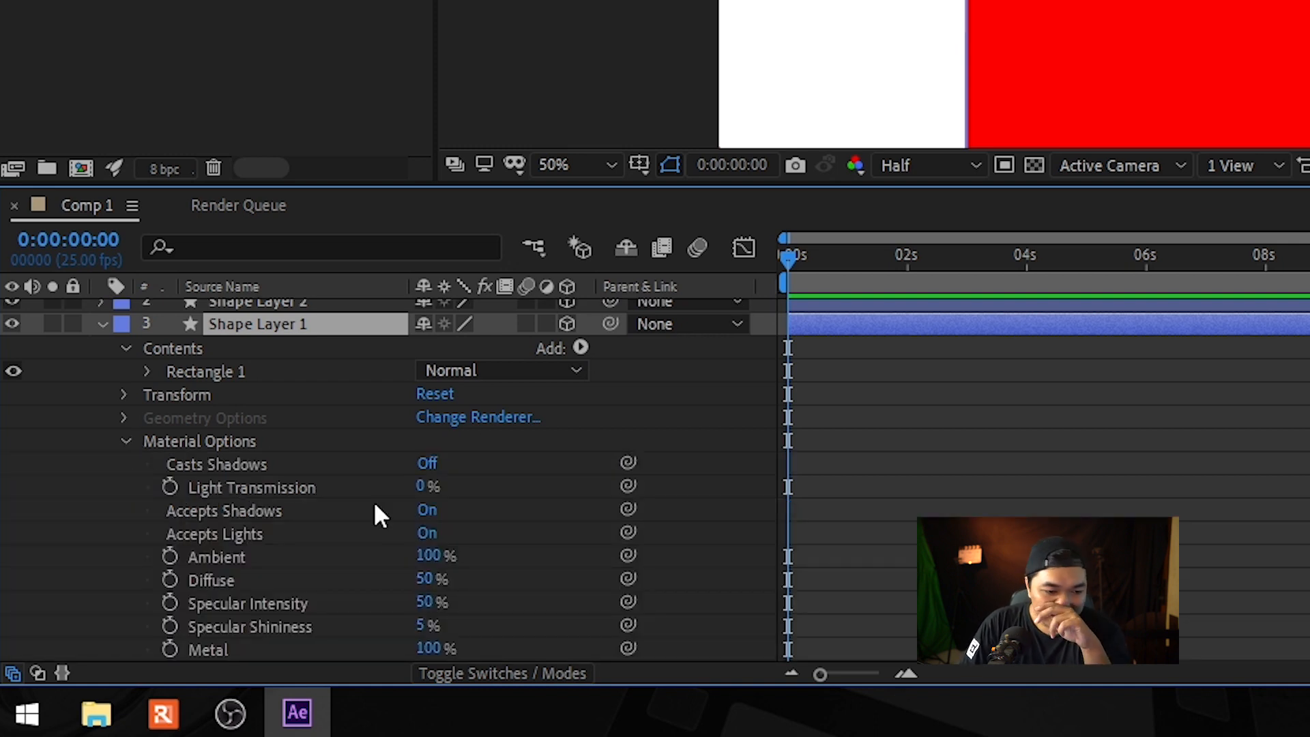
scroll(621, 438, "down", 1)
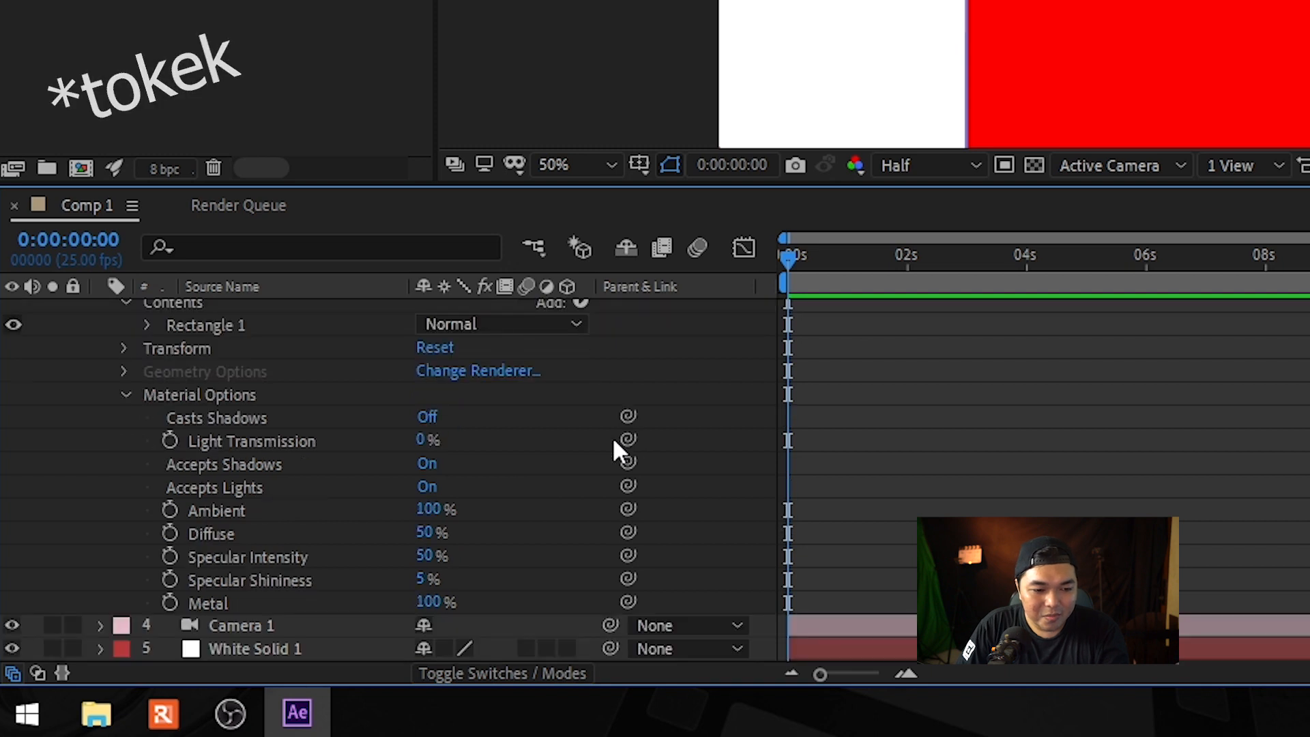
left_click(434, 416)
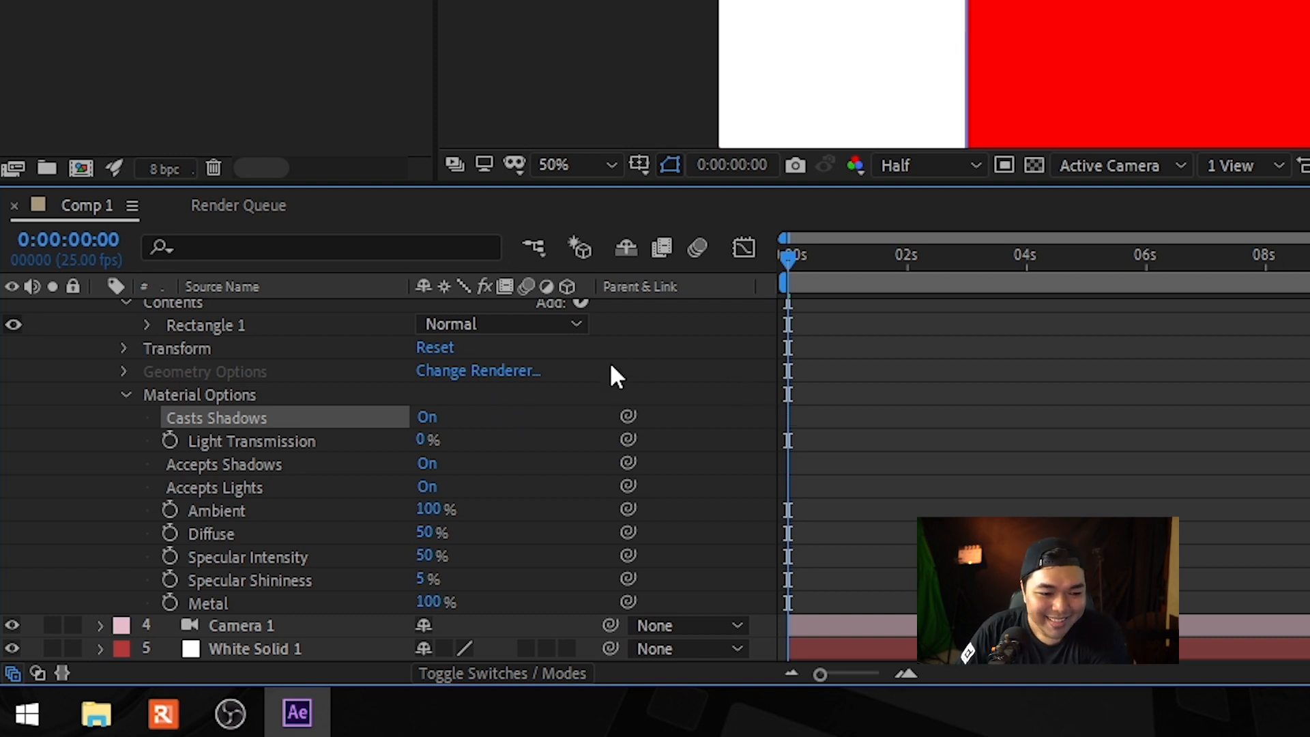
scroll(587, 386, "up", 3)
left_click(126, 474)
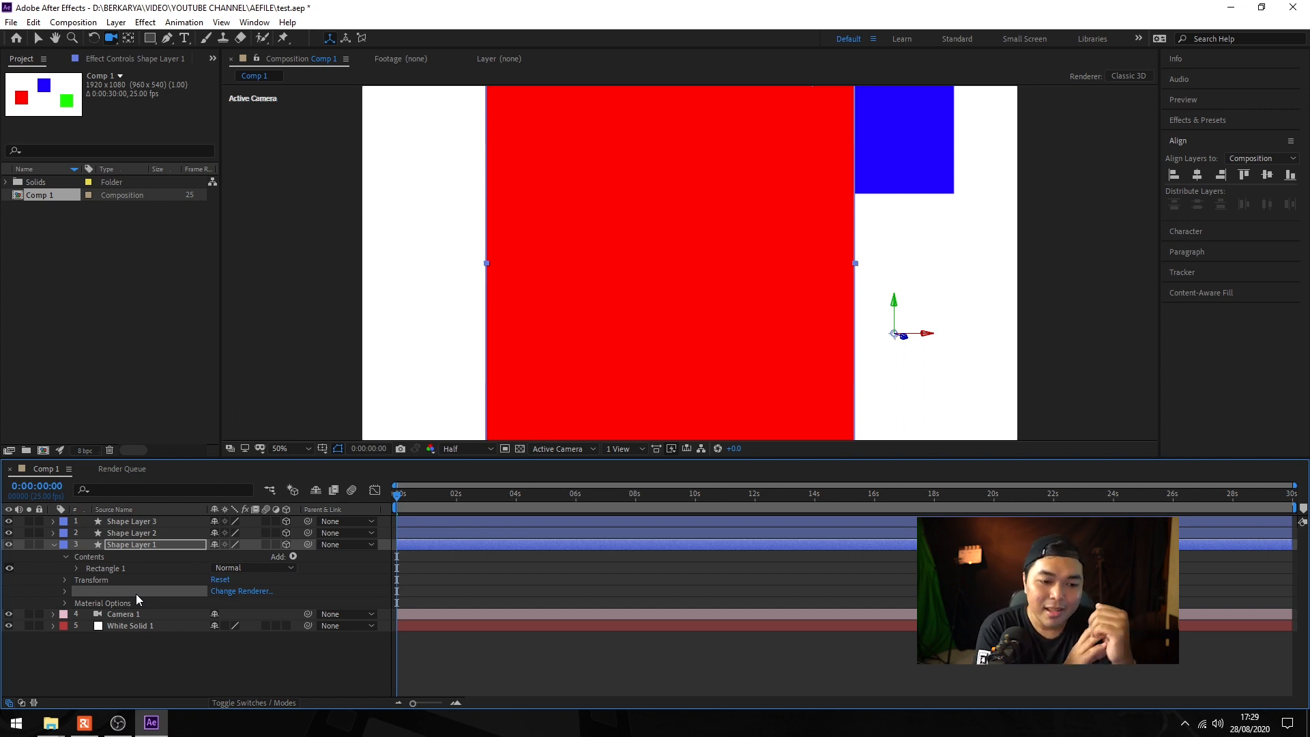
- Examine the available 3D renderers in Comp 1's composition settings, starting from Shape Layer 1's renderer option
left_click(136, 599)
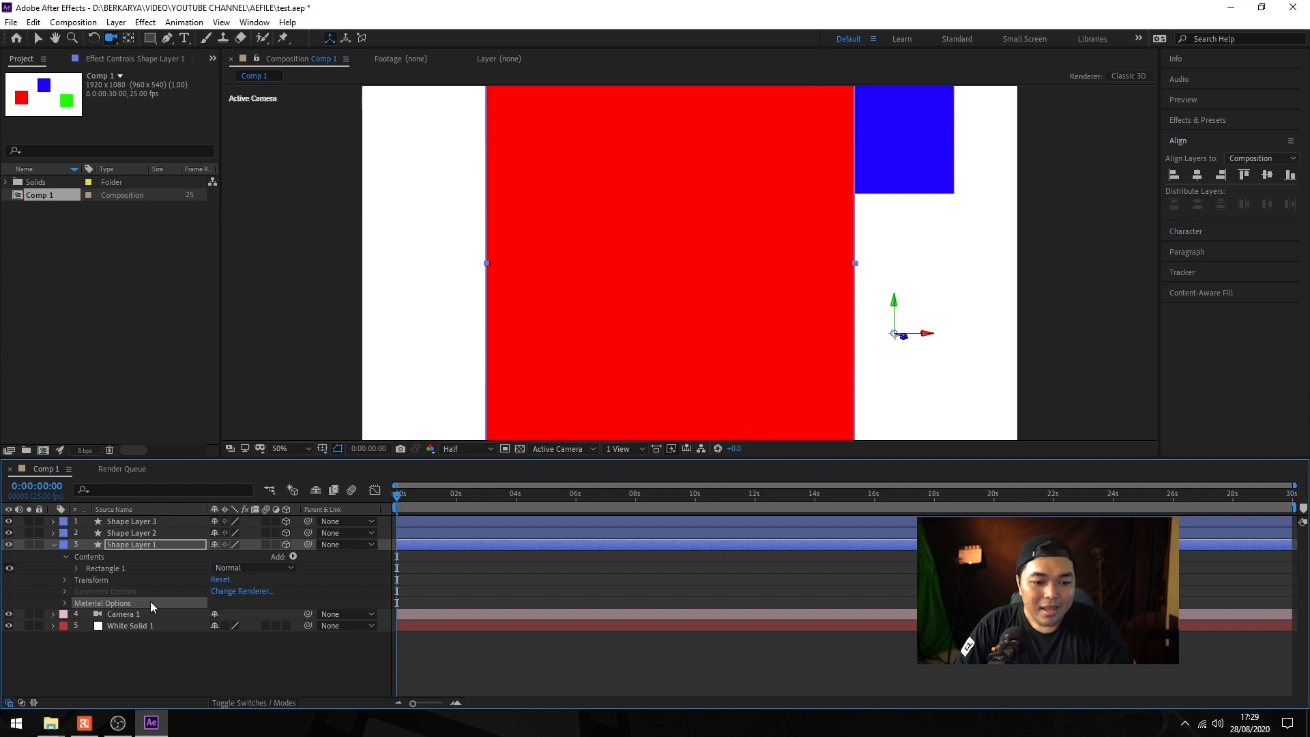
left_click(247, 593)
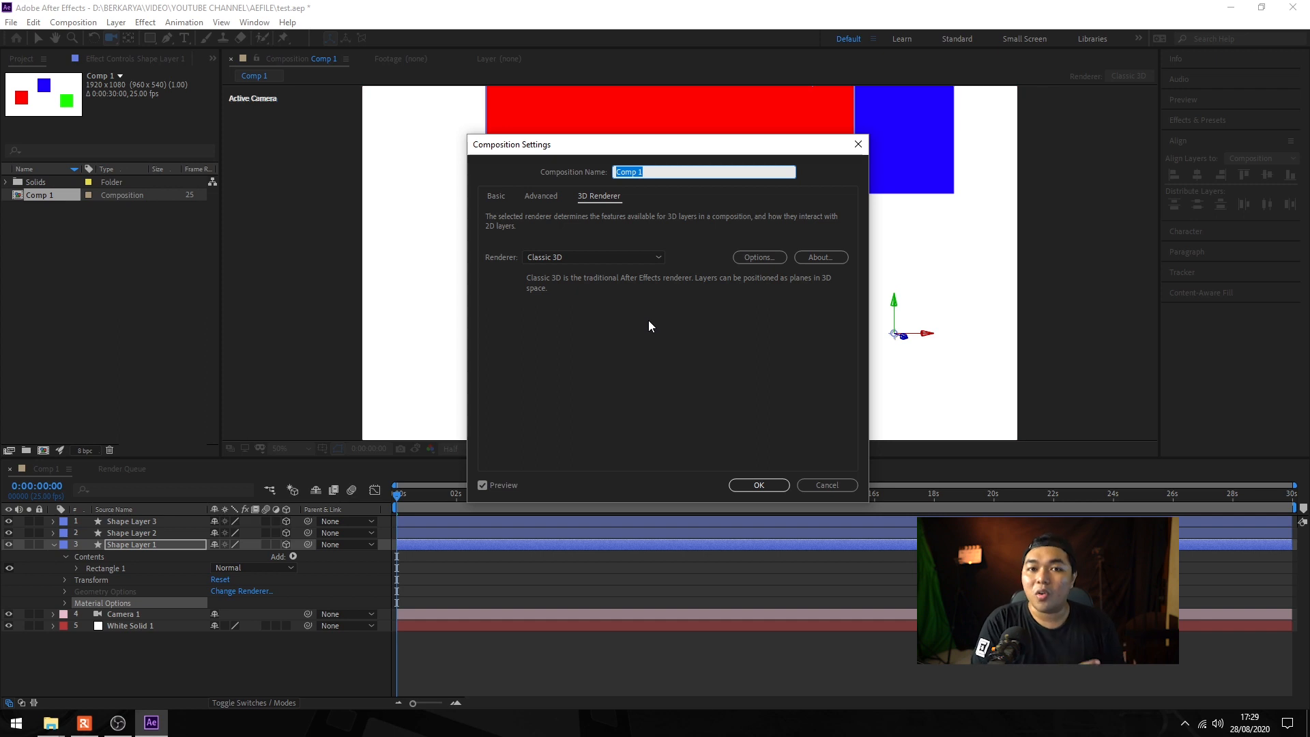
left_click(649, 255)
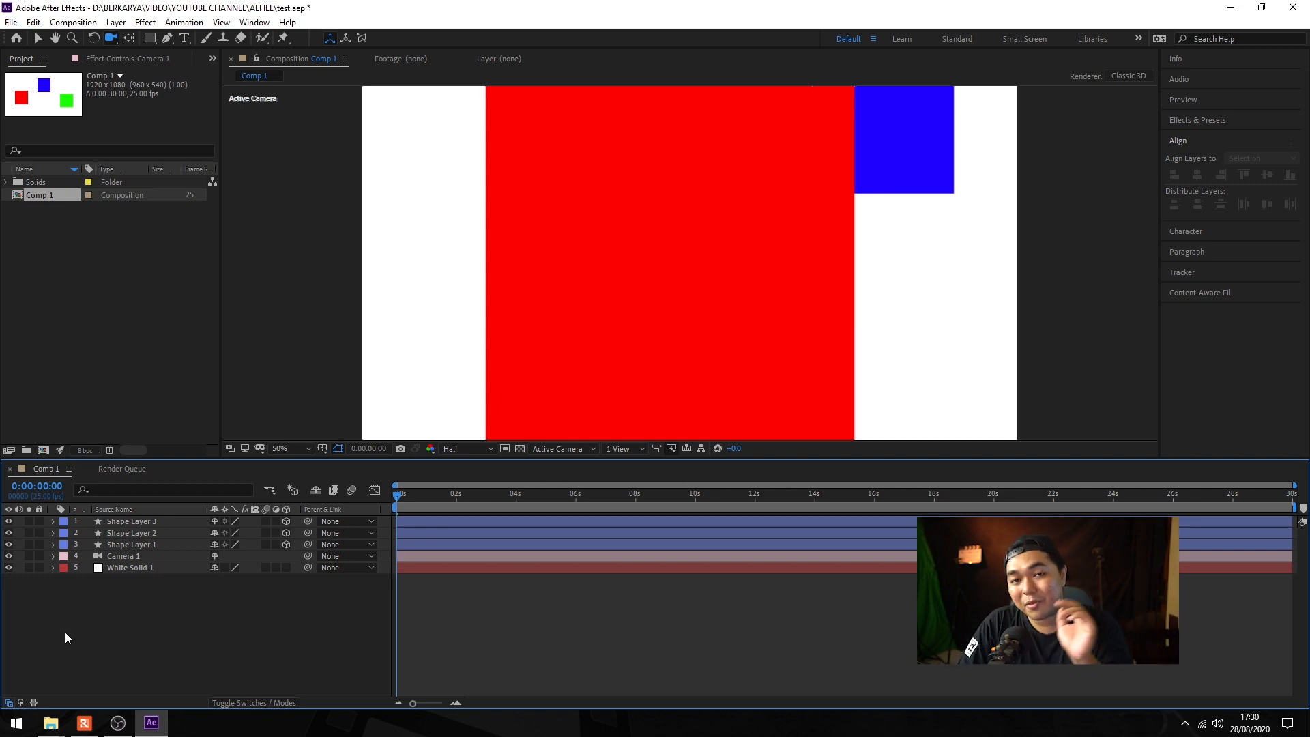
- Add a null object to Comp 1, and make it a 3D layer with Camera 1 also selected
right_click(89, 657)
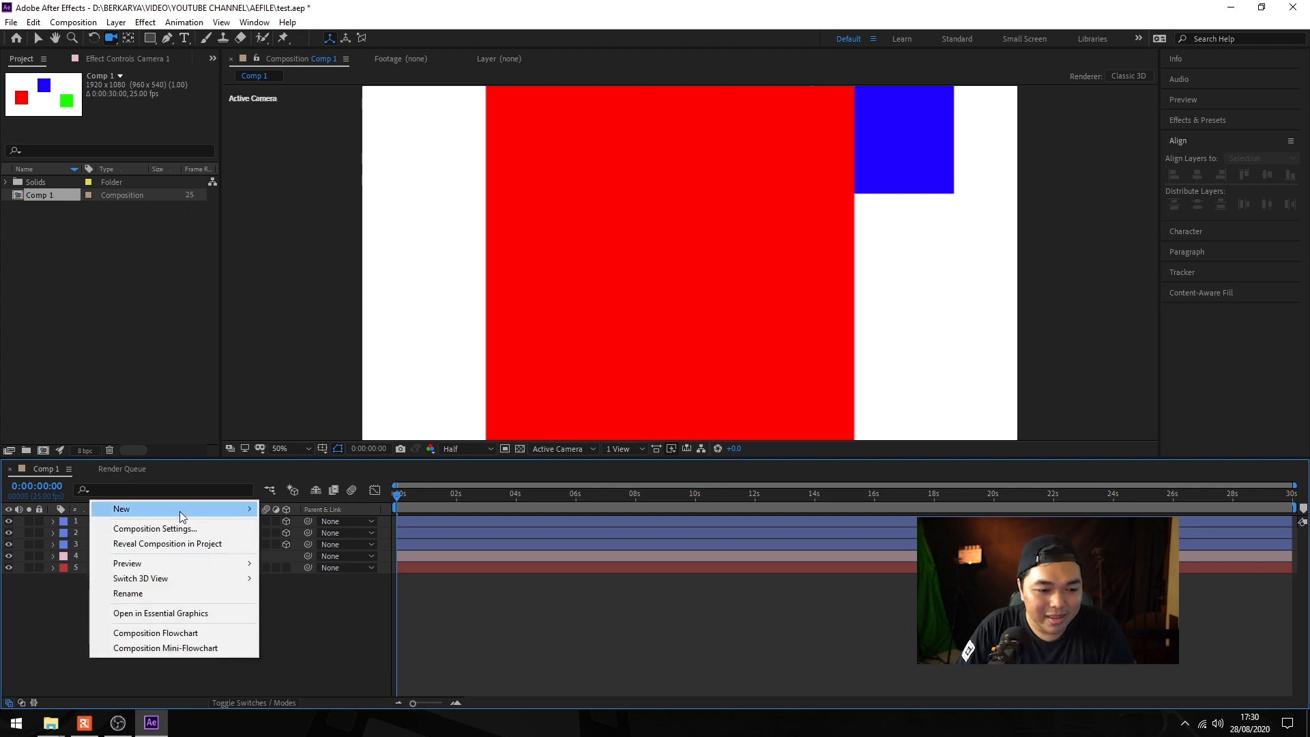
mouse_move(179, 510)
left_click(326, 588)
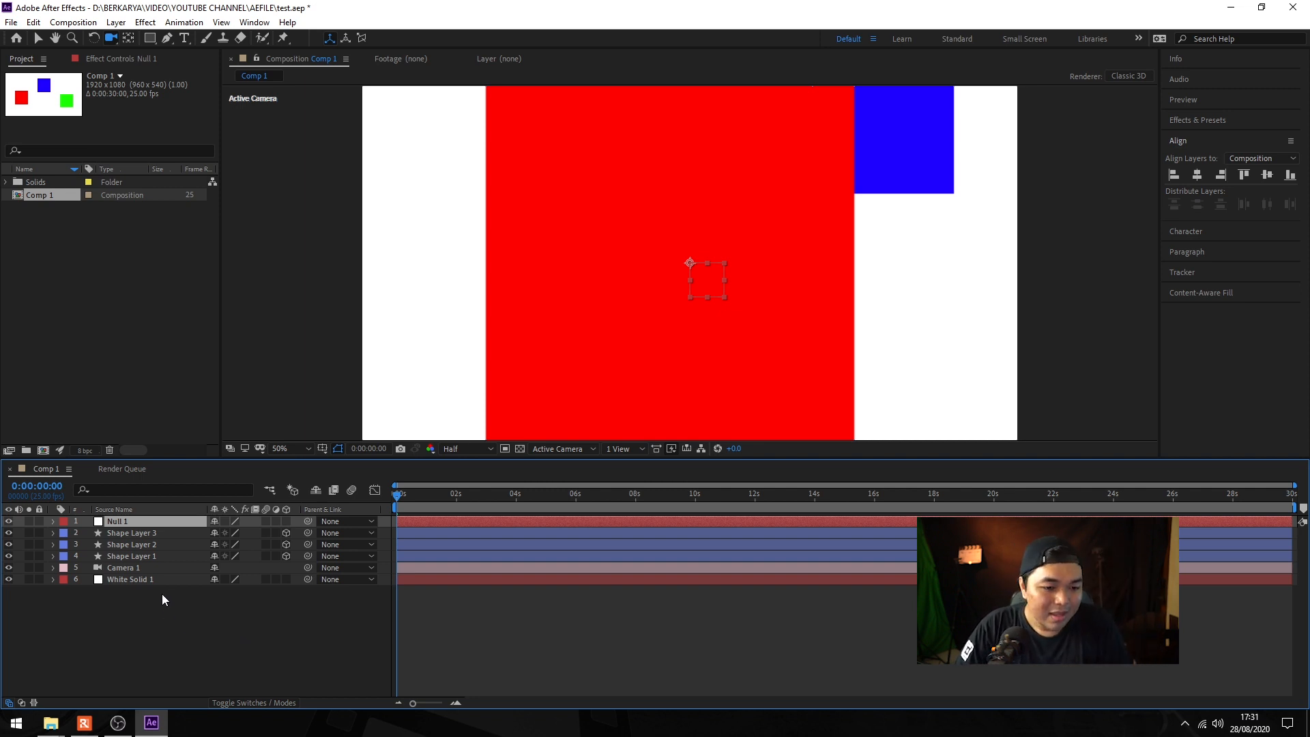
left_click(146, 568)
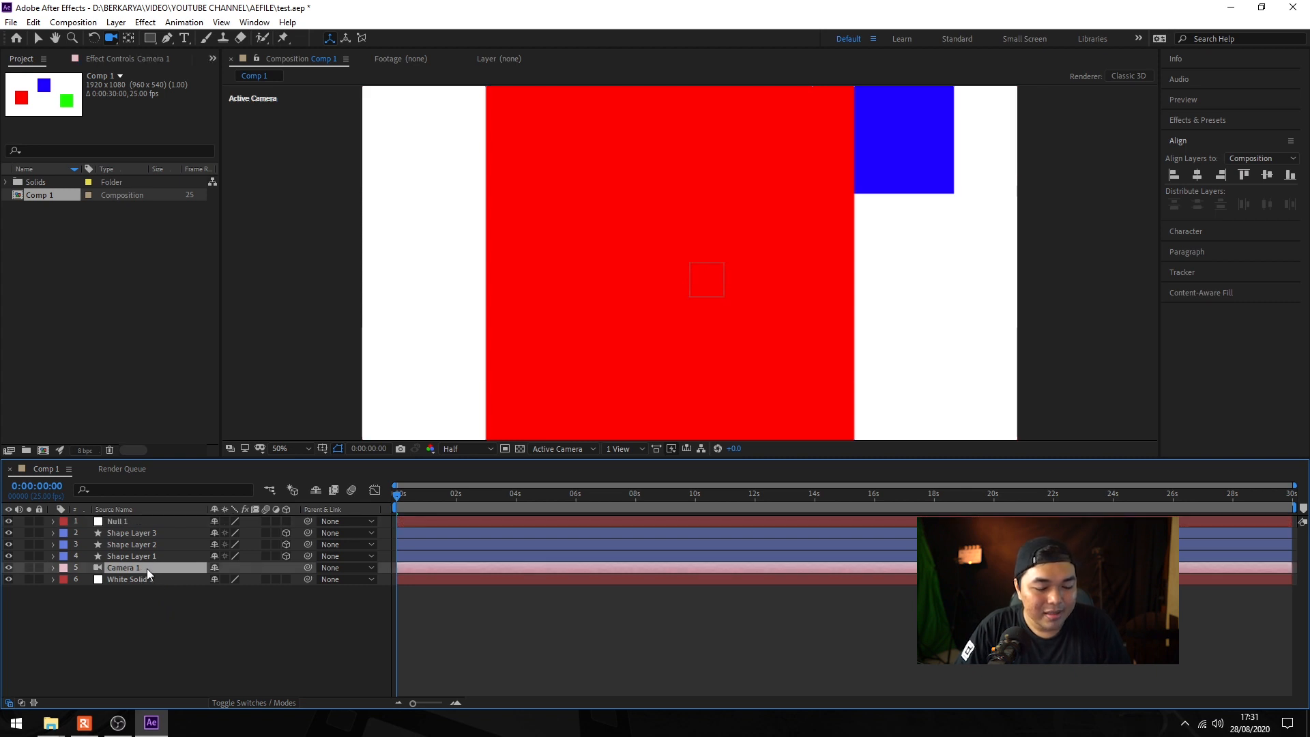
left_click(148, 521, "ctrl")
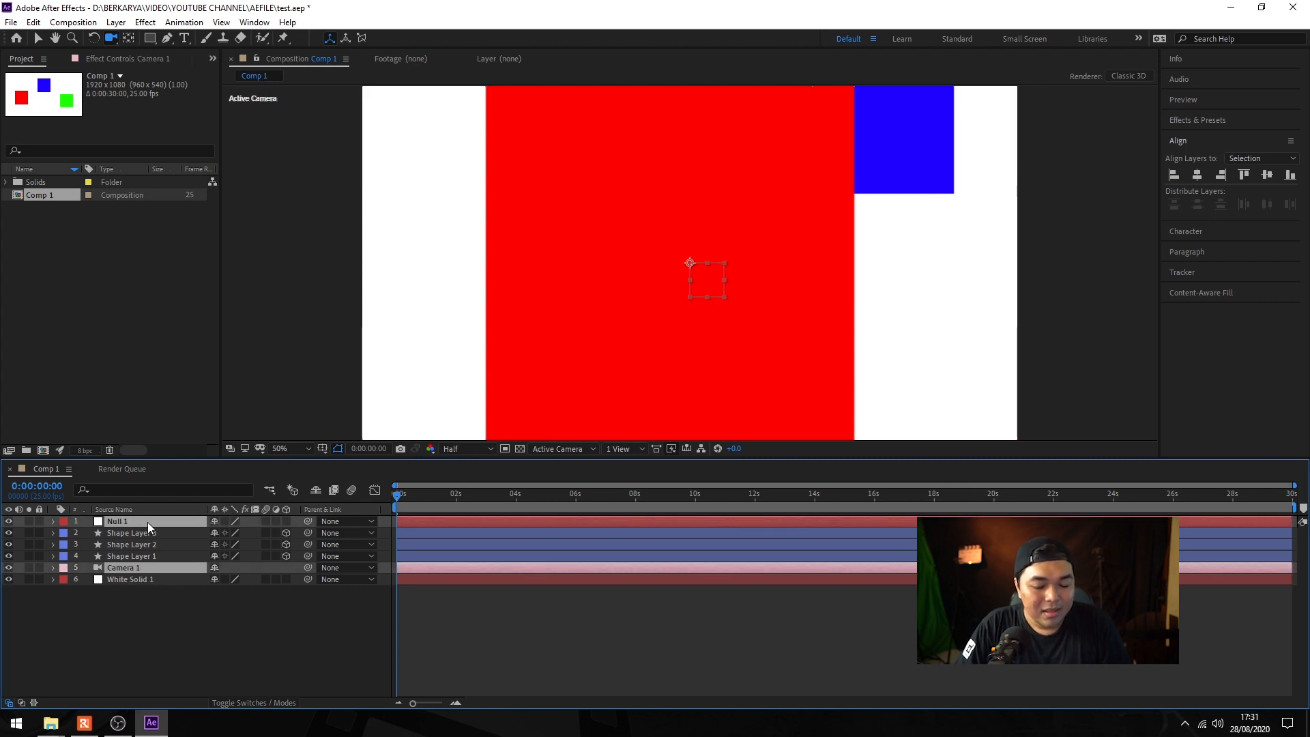
left_click(286, 521)
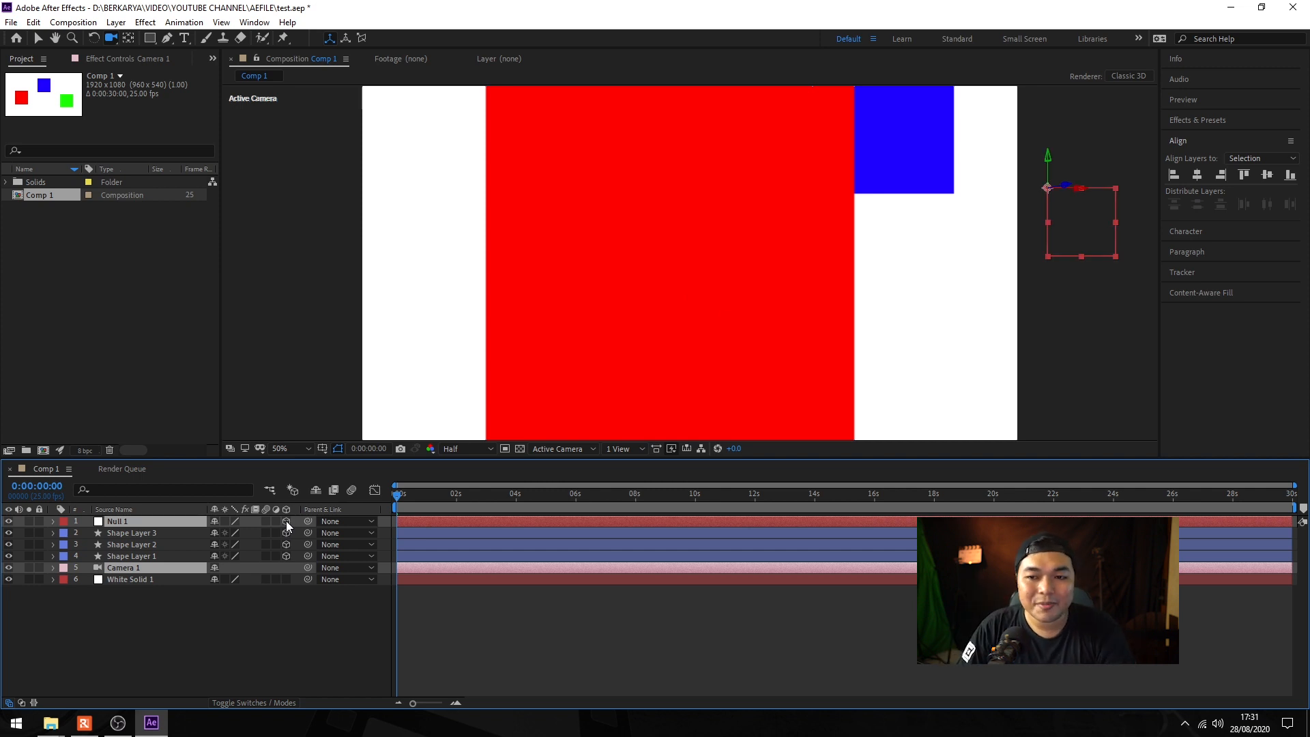
- Link Camera 1's focus distance to the Null 1 layer
left_click(116, 22)
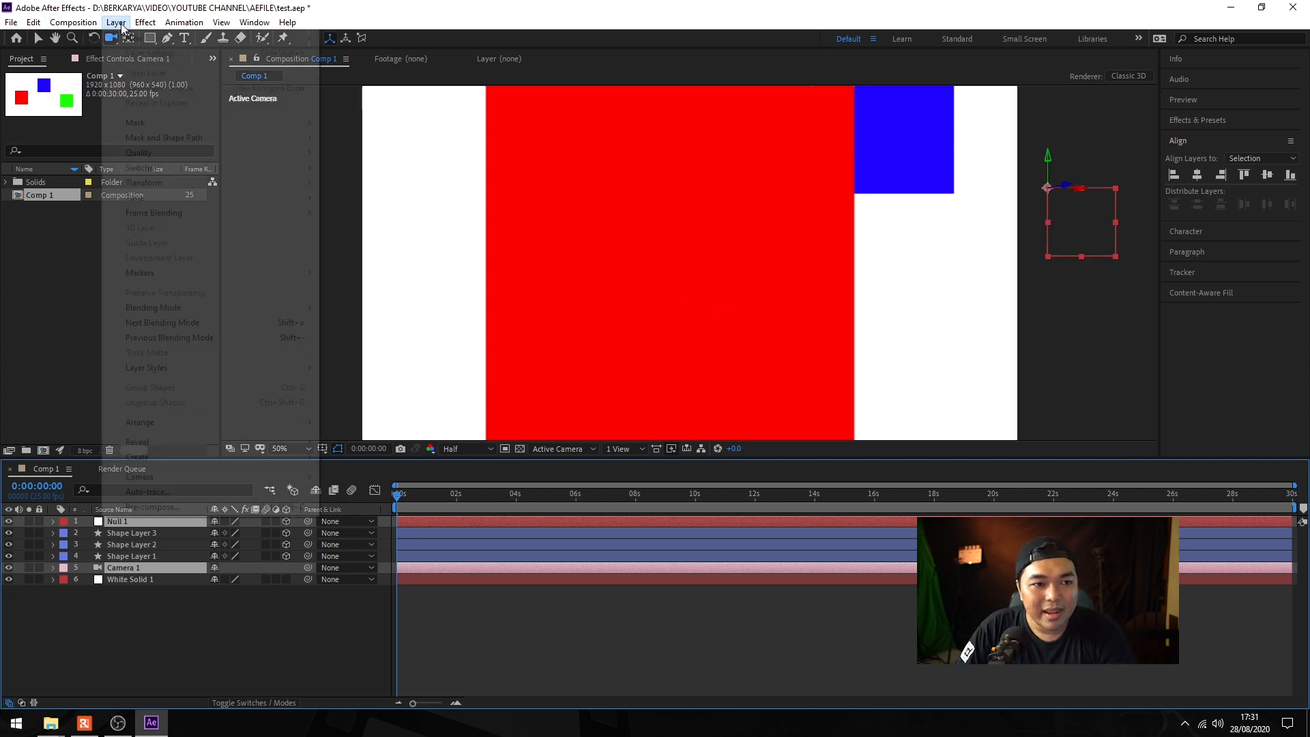
mouse_move(219, 480)
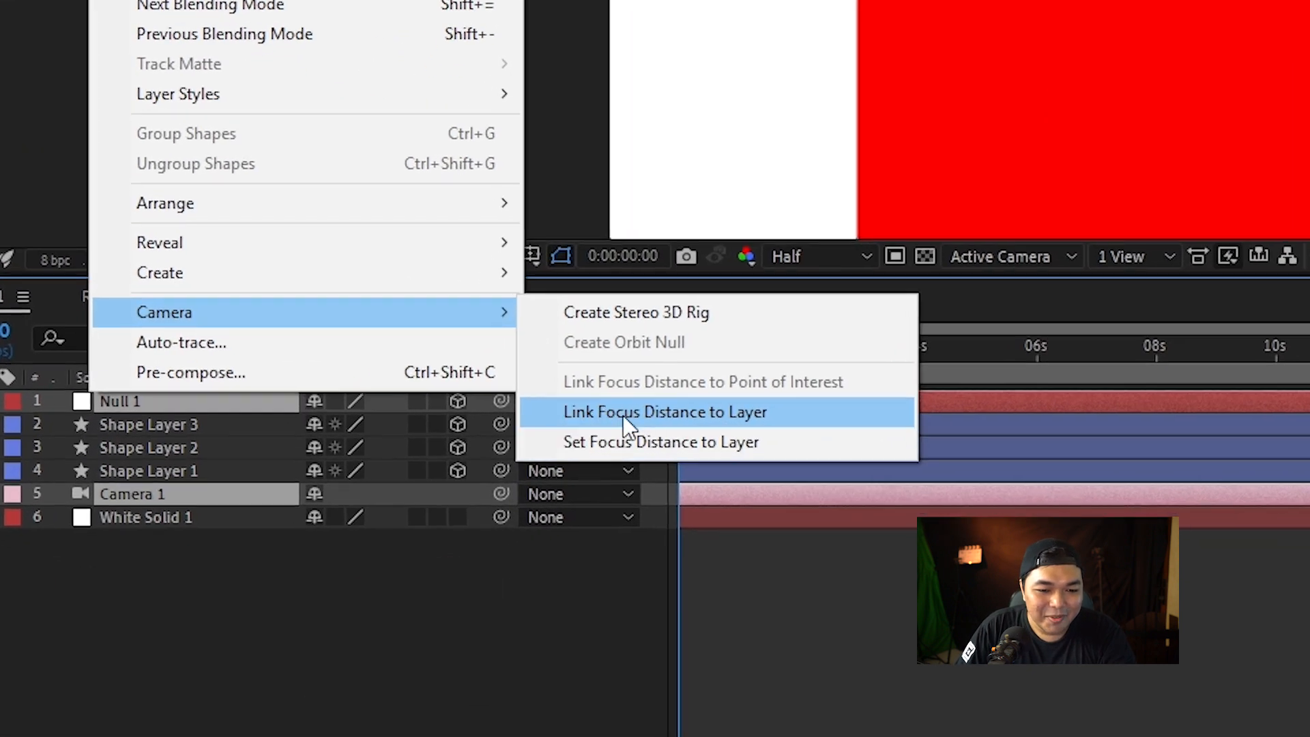
left_click(644, 410)
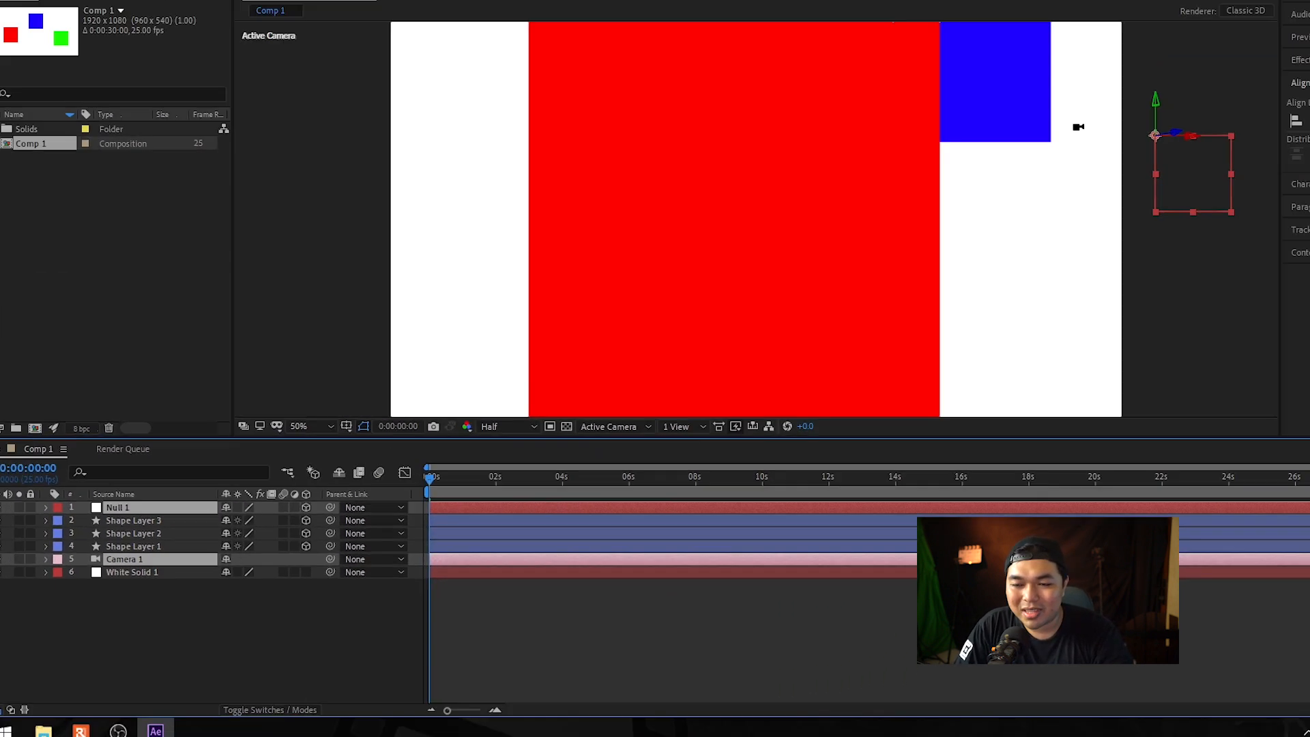
- Activate the Selection tool, and show the composition from Custom View 1
key("v")
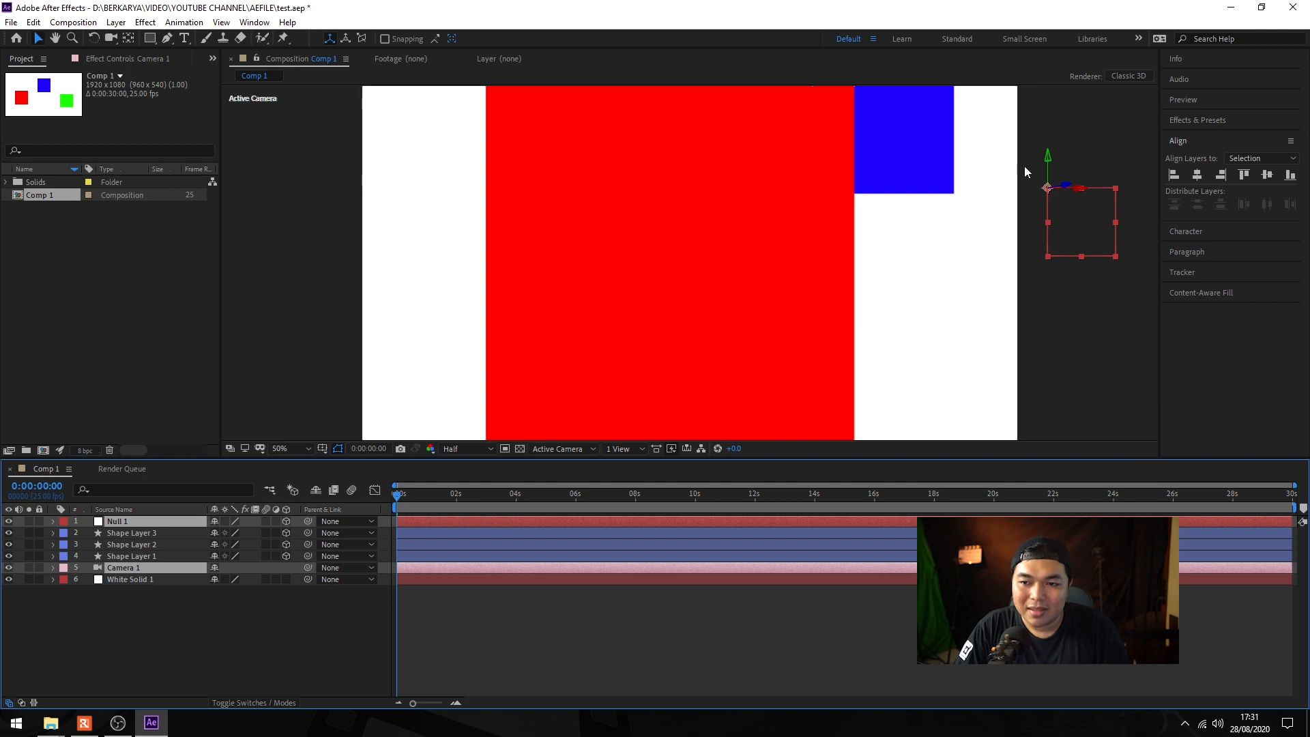
left_click(1077, 189)
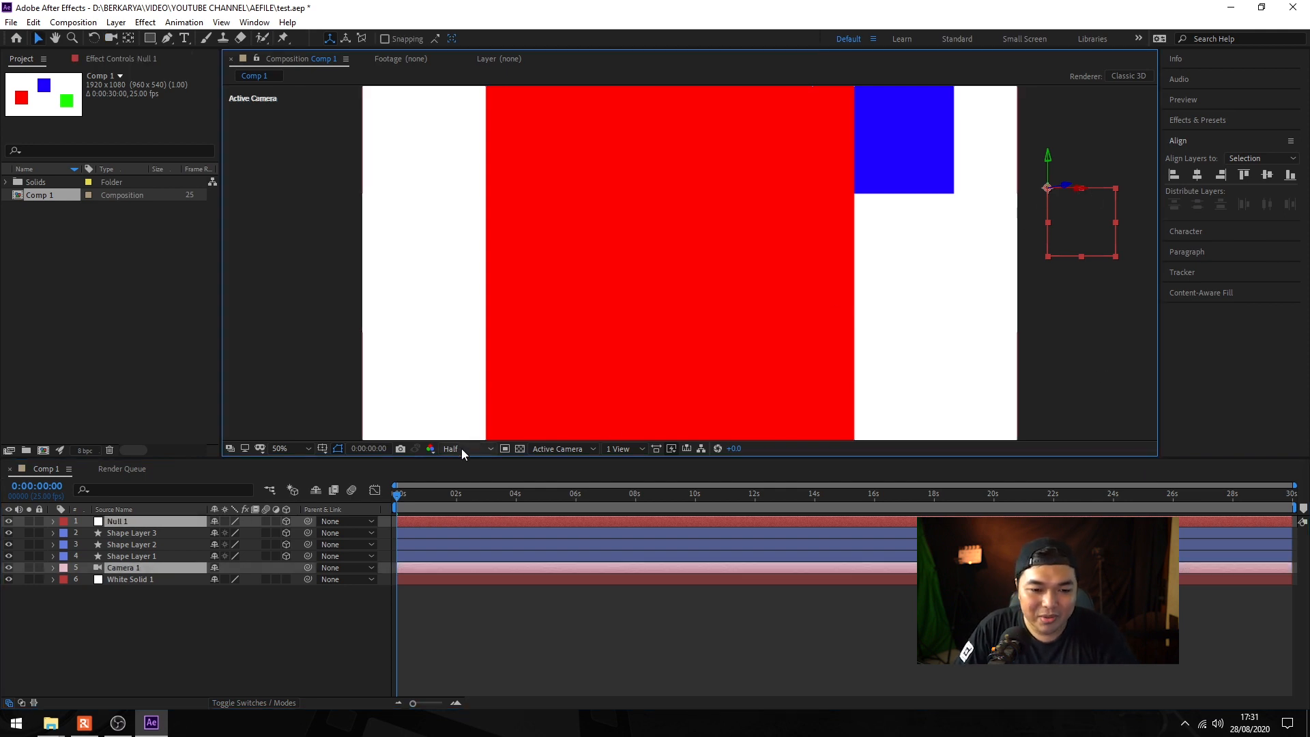
left_click(546, 448)
left_click(586, 592)
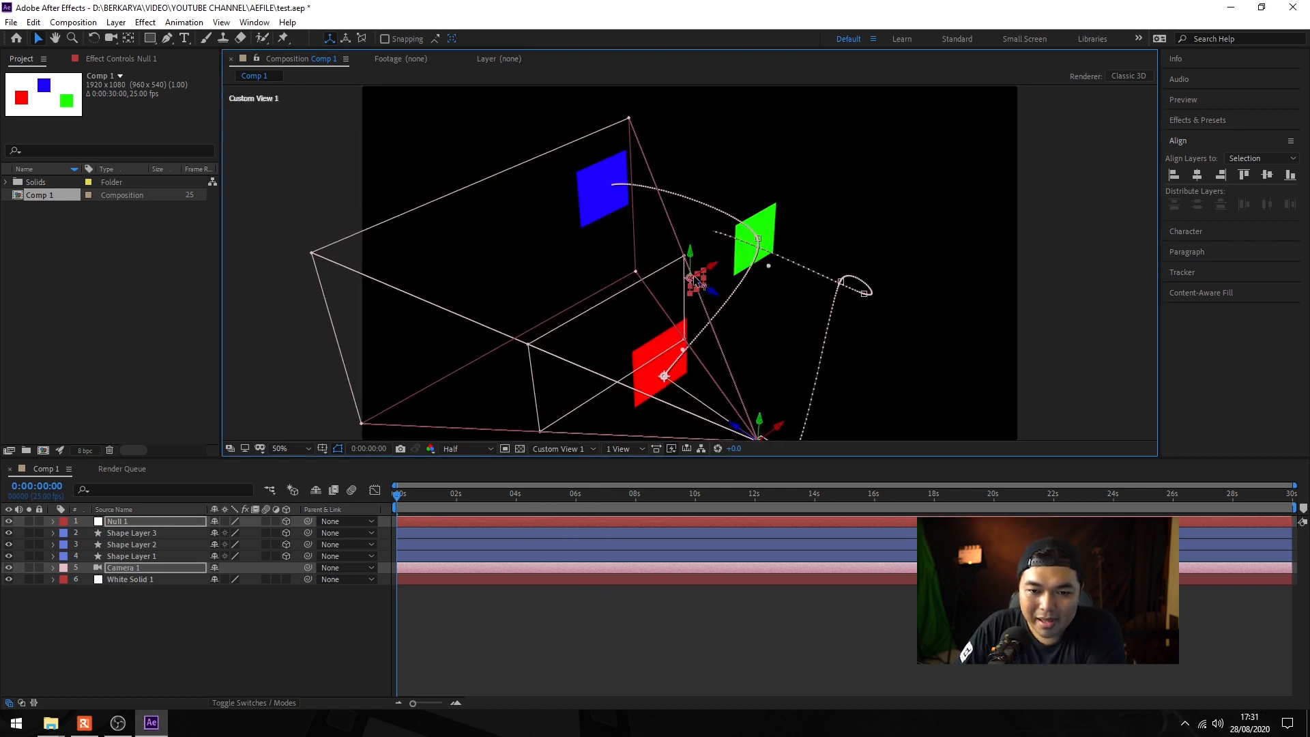
- Lower Null 1 beneath the coloured squares in Custom View 1, and return the composition to the Active Camera view
left_click(154, 521)
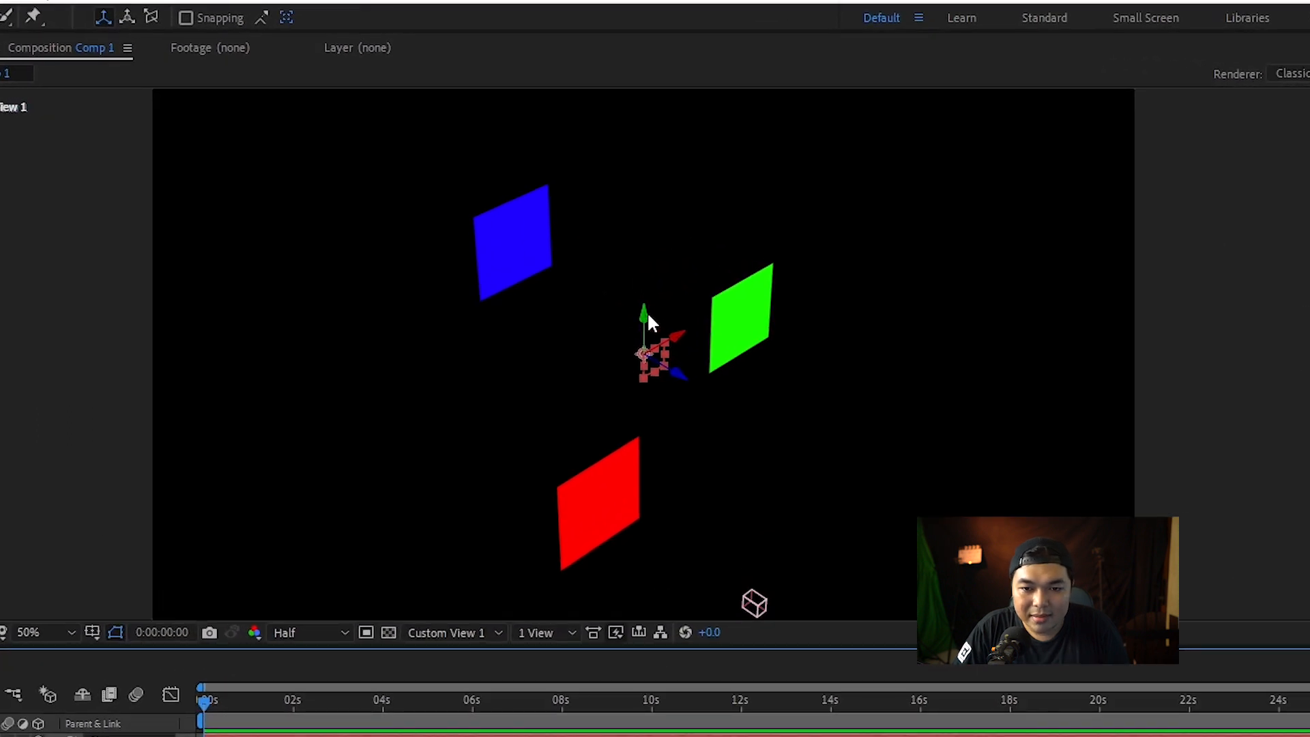
left_click_drag(646, 311, 678, 603)
left_click_drag(682, 459, 621, 531)
right_click(746, 498)
left_click(702, 534)
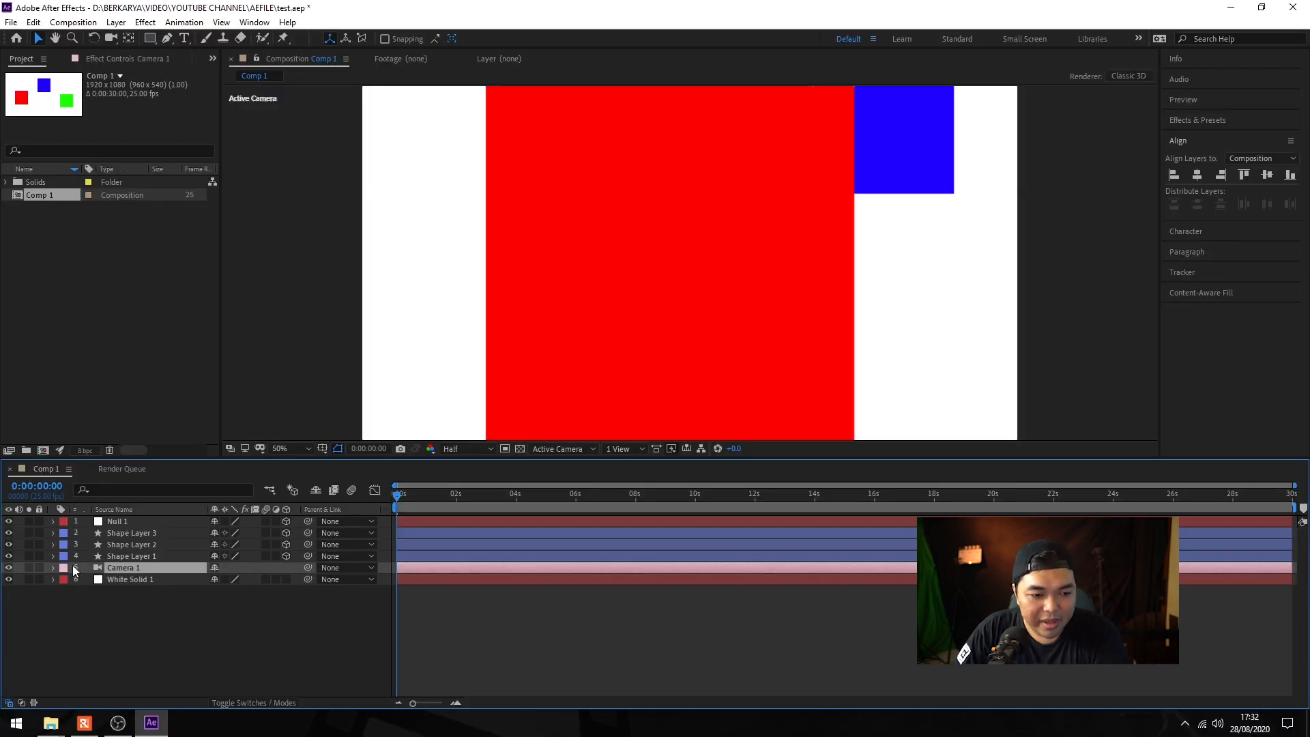
- Set Camera 1's Aperture to 100 pixels in its Camera Options
left_click(52, 567)
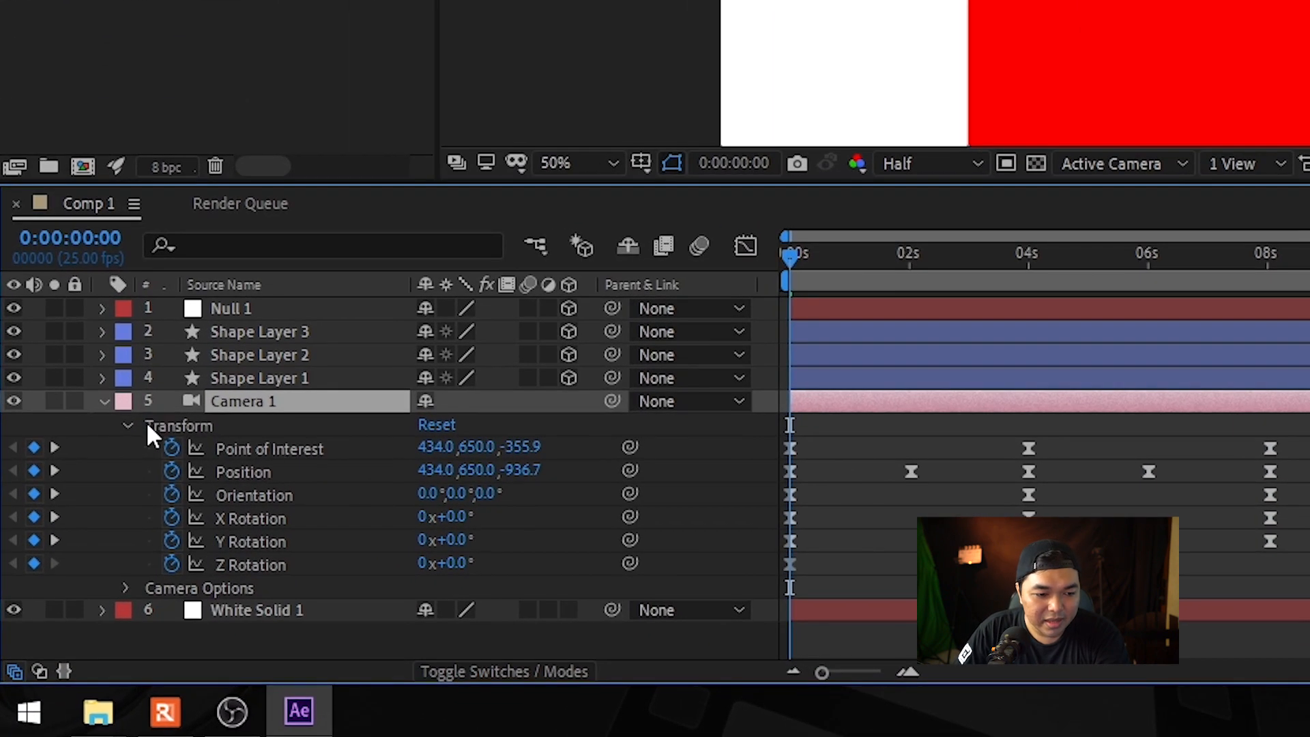
left_click(146, 423)
left_click(128, 424)
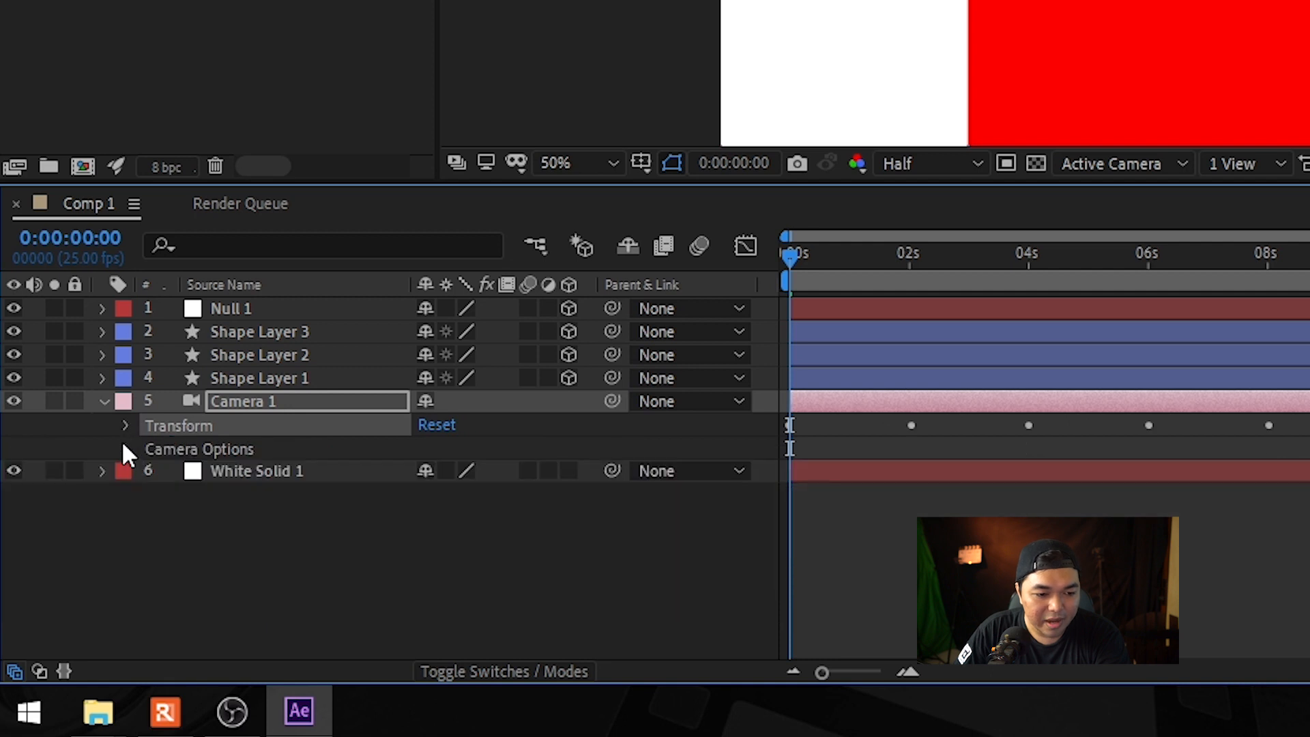
left_click(125, 449)
scroll(125, 453, "down", 3)
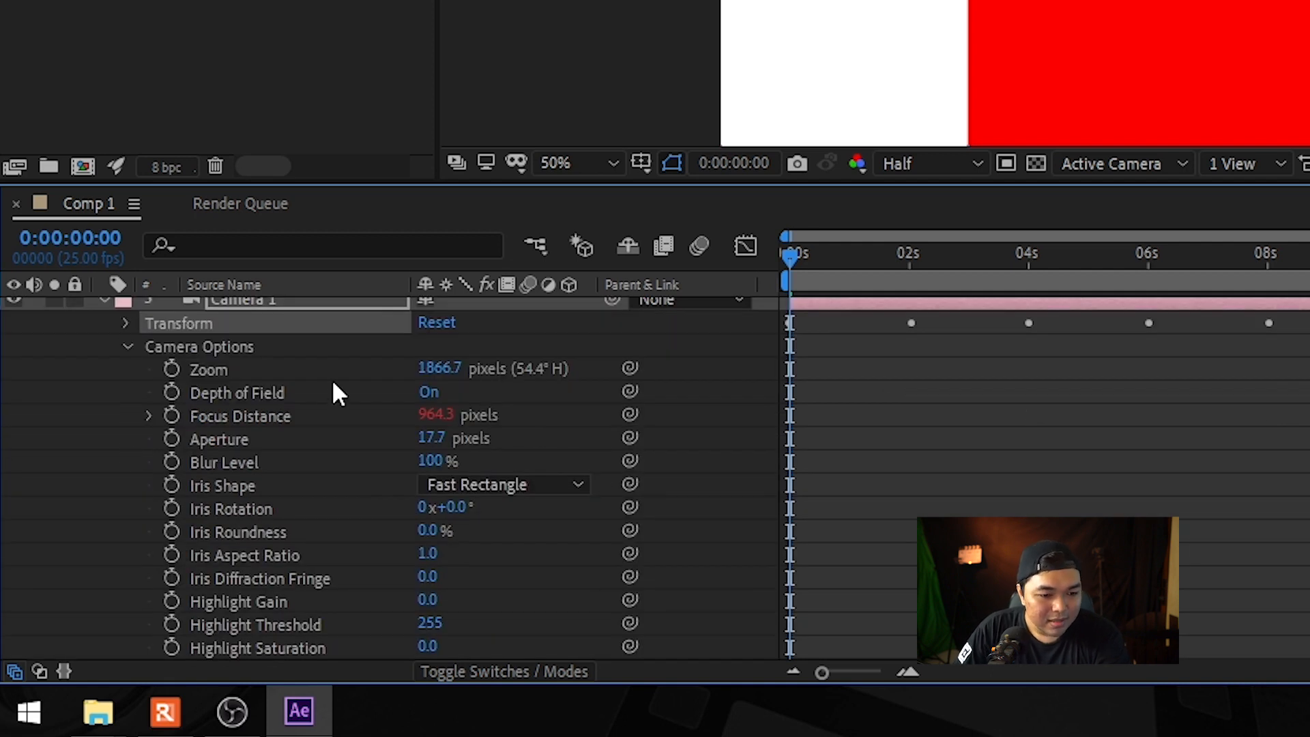
left_click(273, 394)
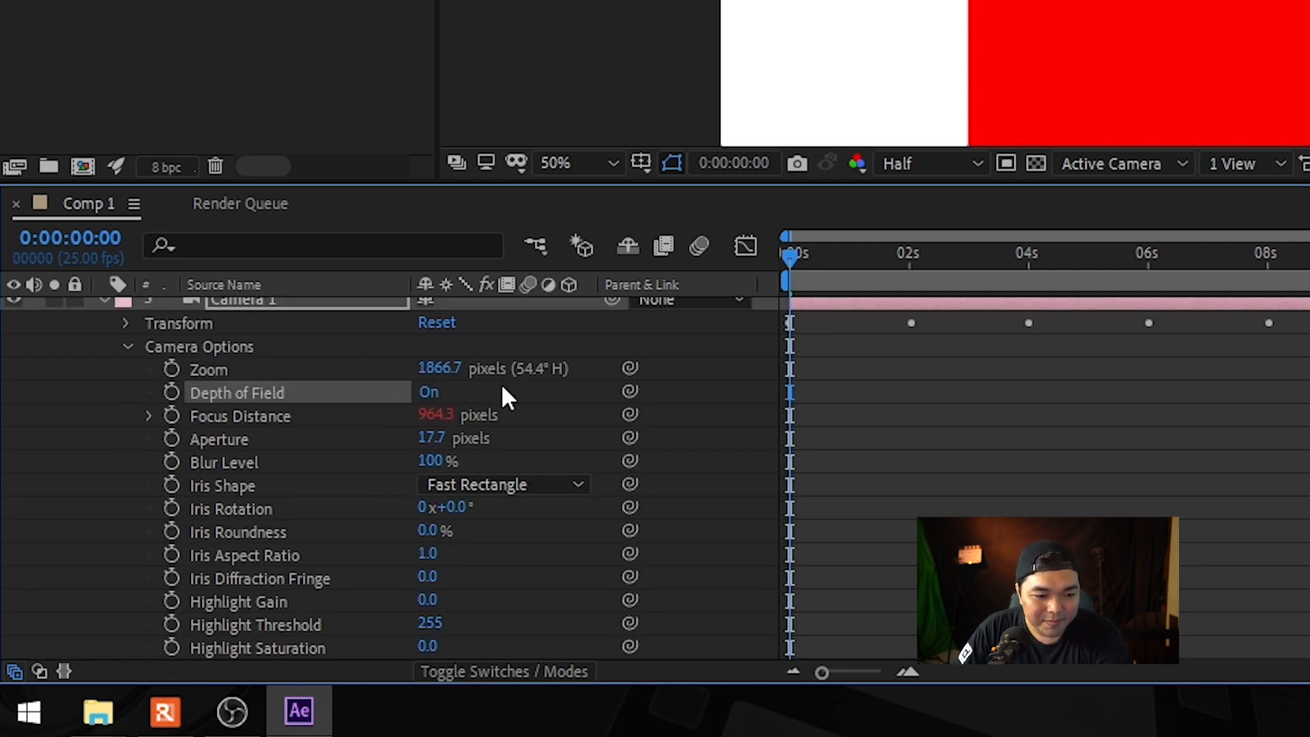
left_click_drag(431, 451, 517, 444)
left_click(436, 438)
type("100")
key("Return")
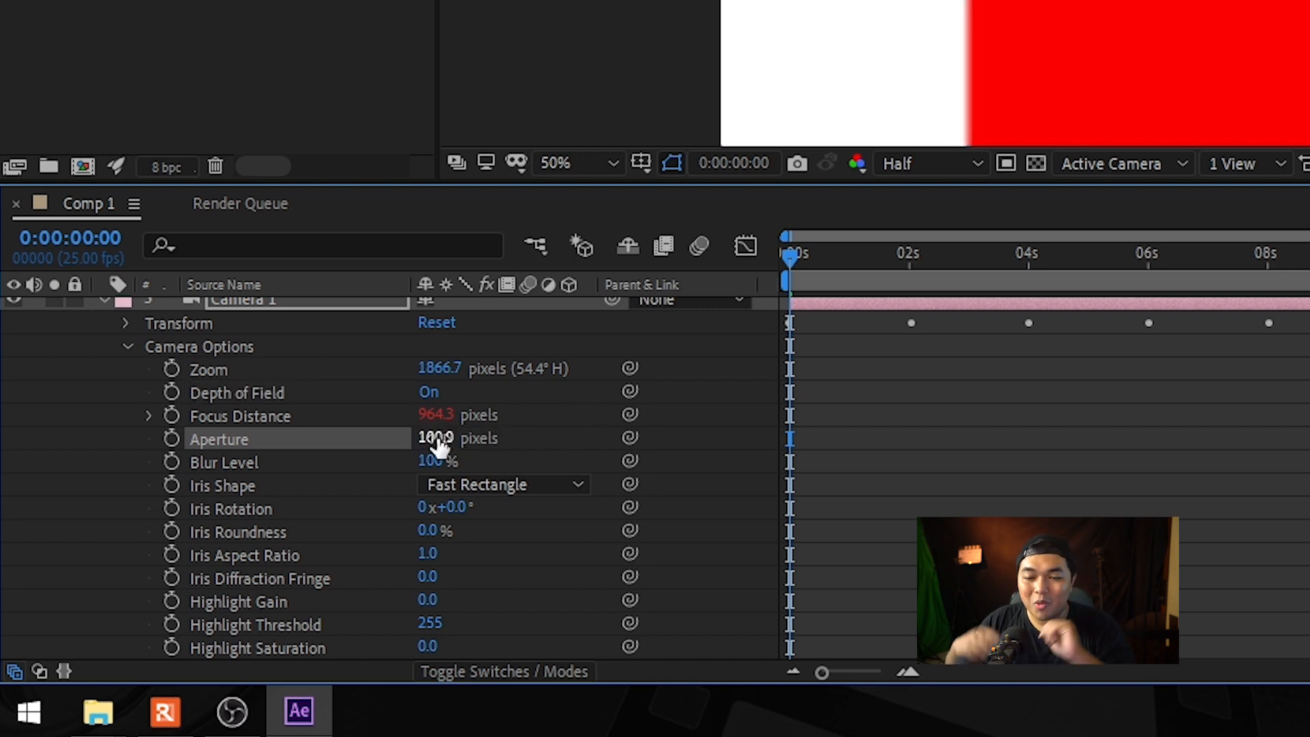
scroll(438, 443, "up", 2)
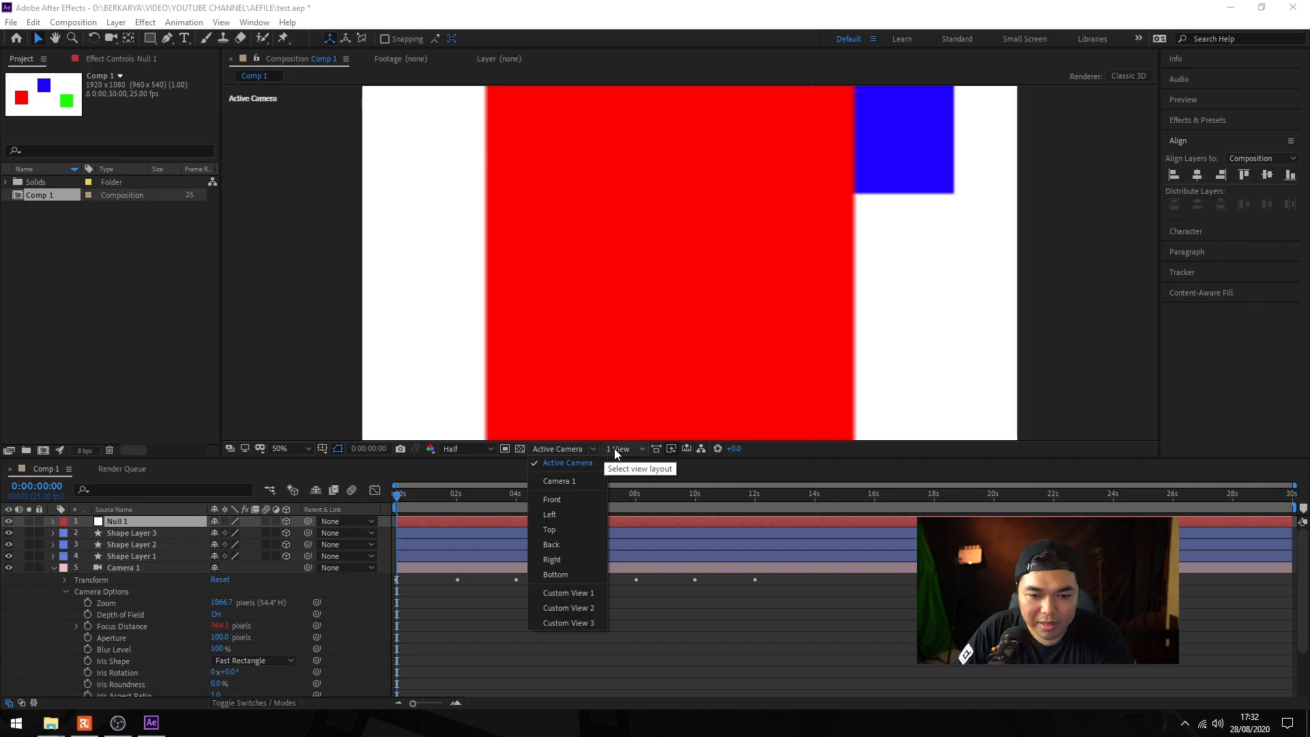
- Set the composition's view layout to 2 Views - Horizontal
left_click(1230, 165)
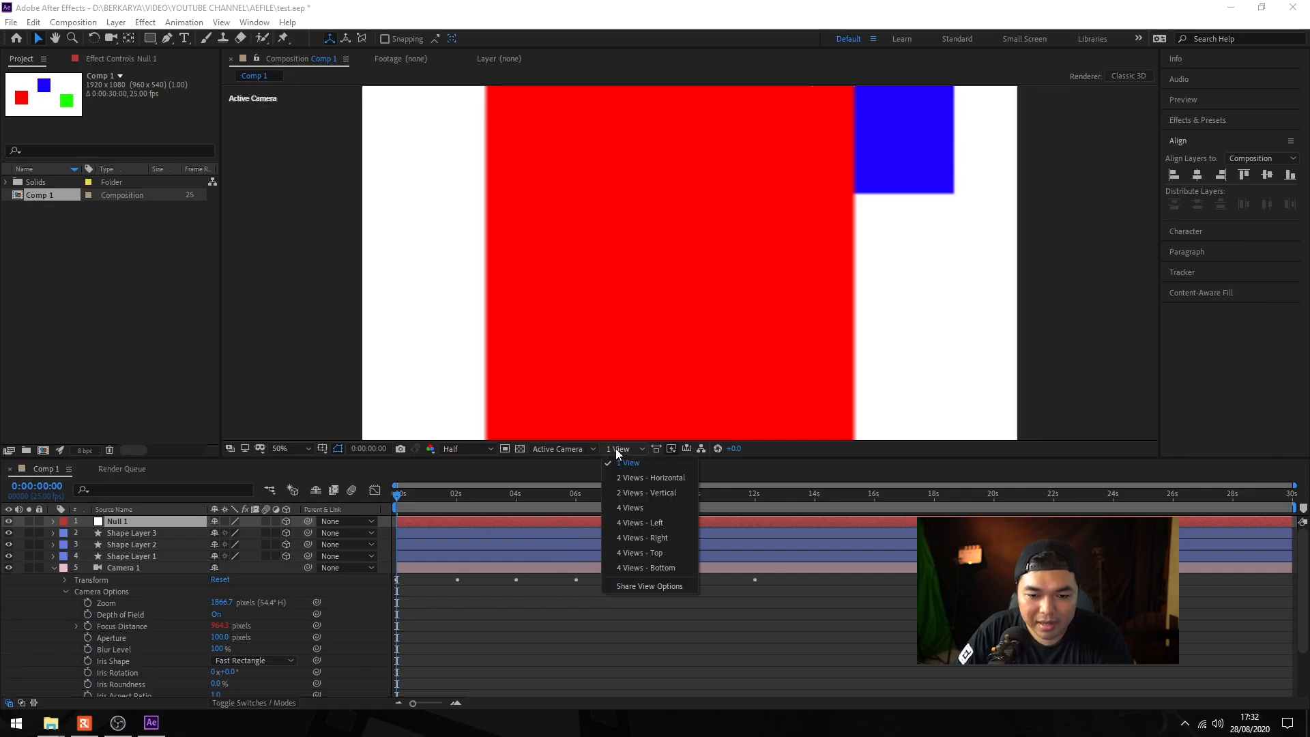
left_click(656, 478)
scroll(426, 259, "up", 1)
scroll(422, 256, "down", 1)
- Move Null 1 in the Top view onto the red square's depth line, at X about 408 and Z about -360
left_click(142, 521)
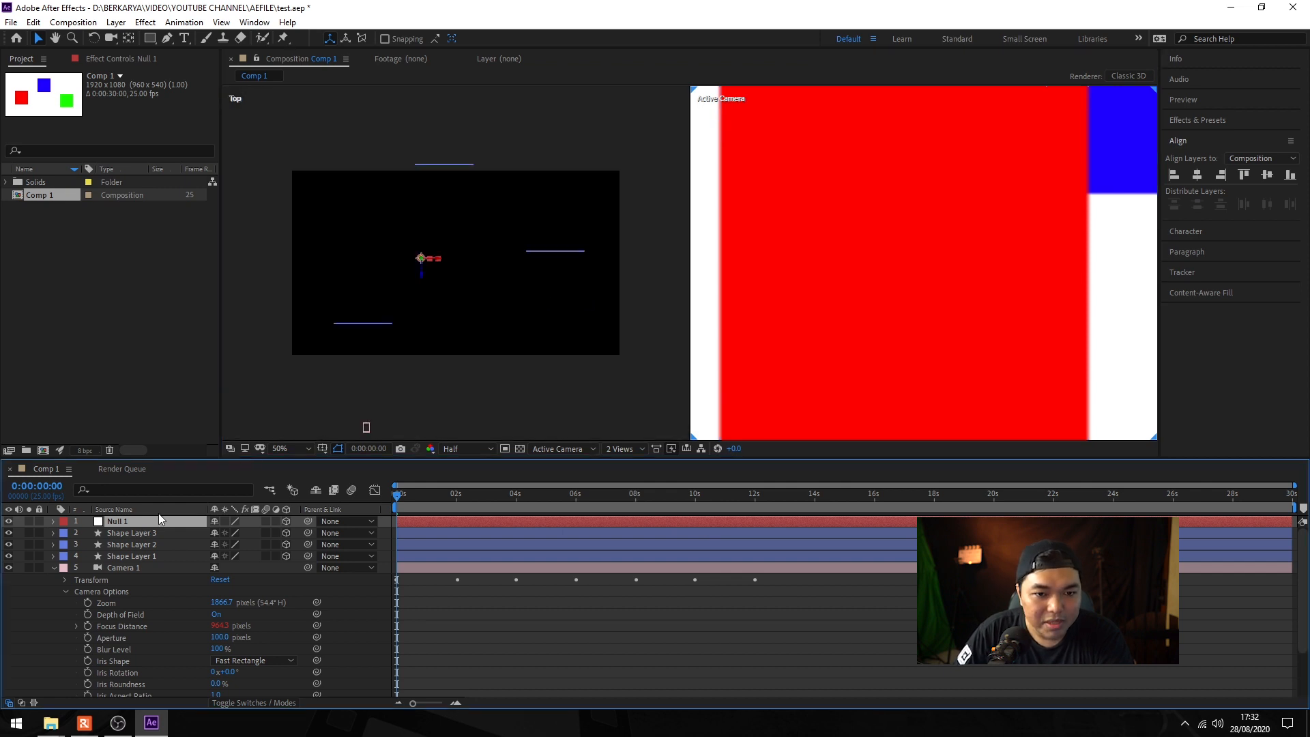
left_click(152, 555)
left_click(428, 260)
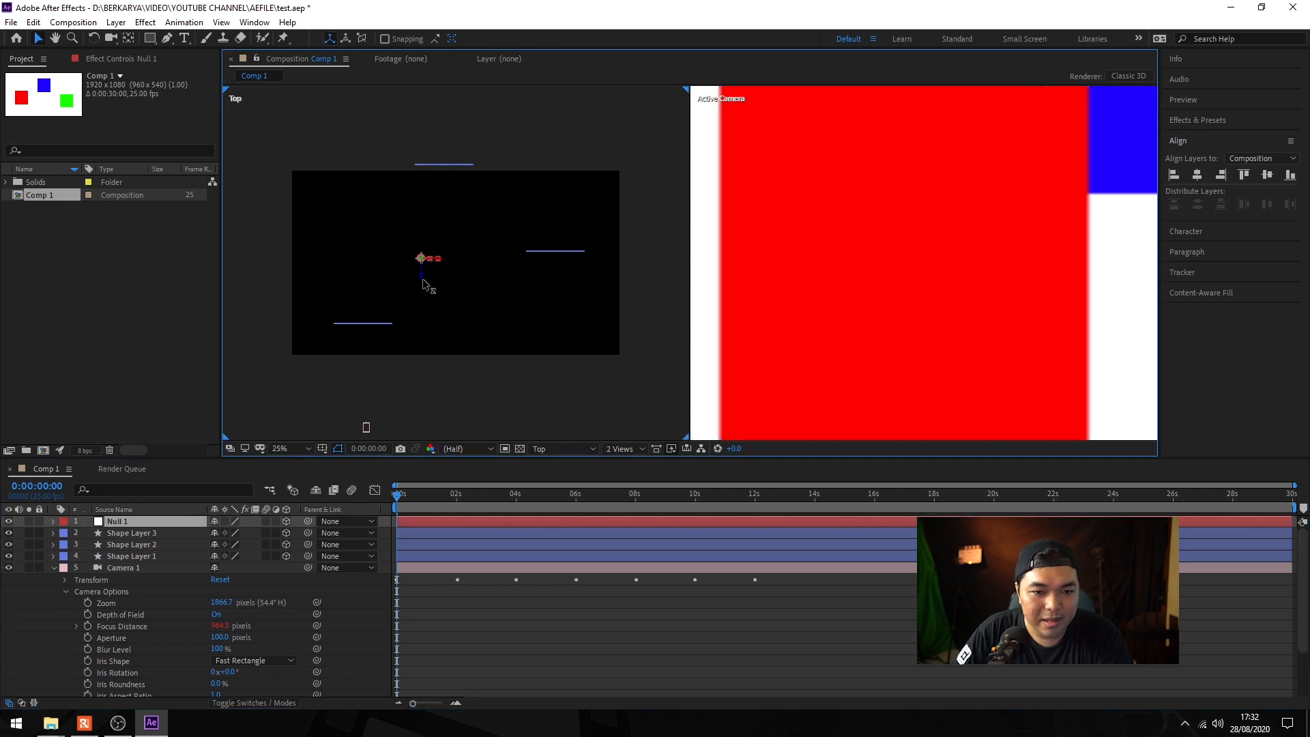
left_click_drag(424, 292, 380, 329)
left_click(367, 341)
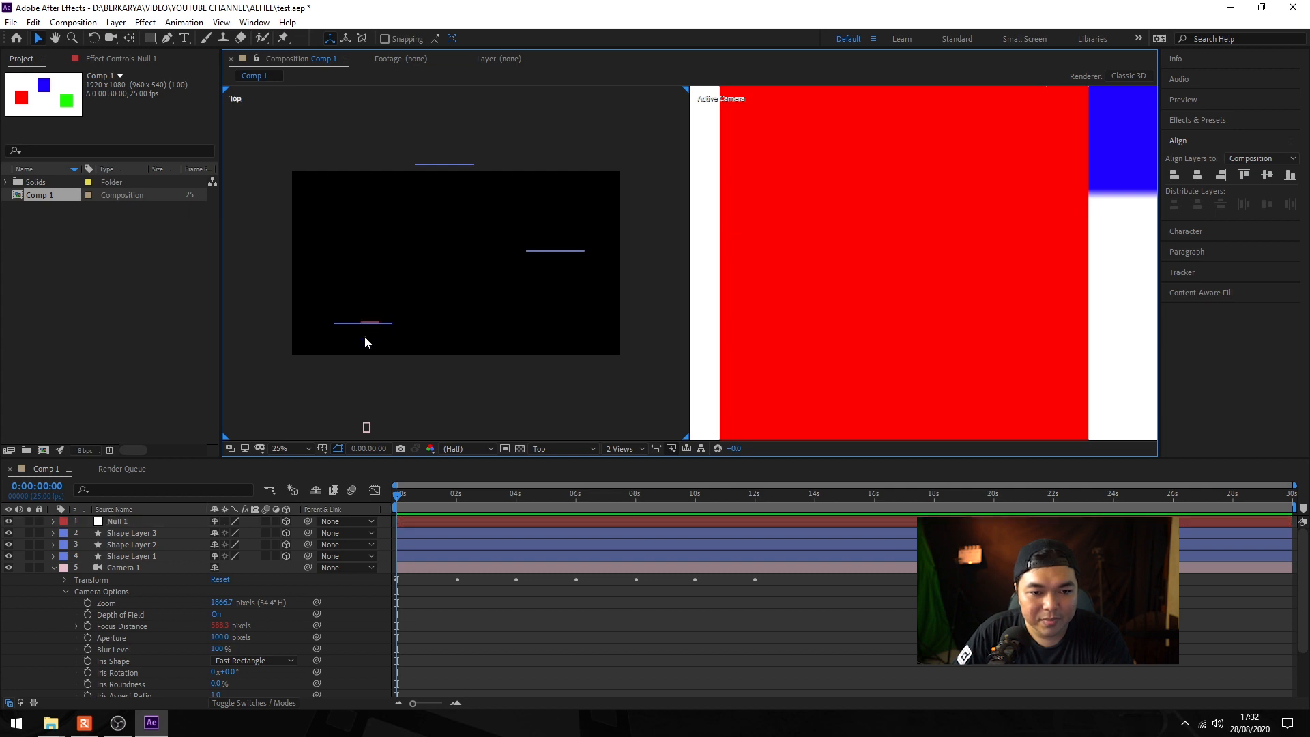
left_click(369, 326)
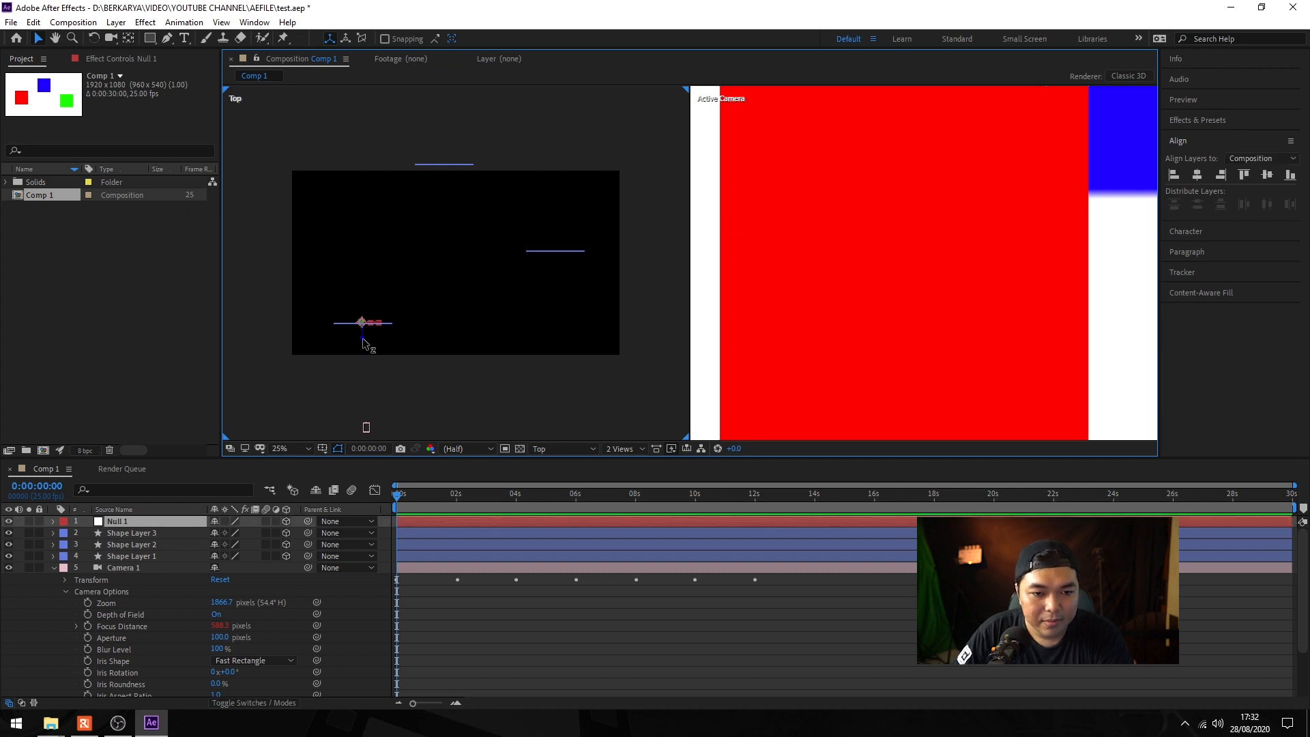
left_click_drag(363, 343, 365, 347)
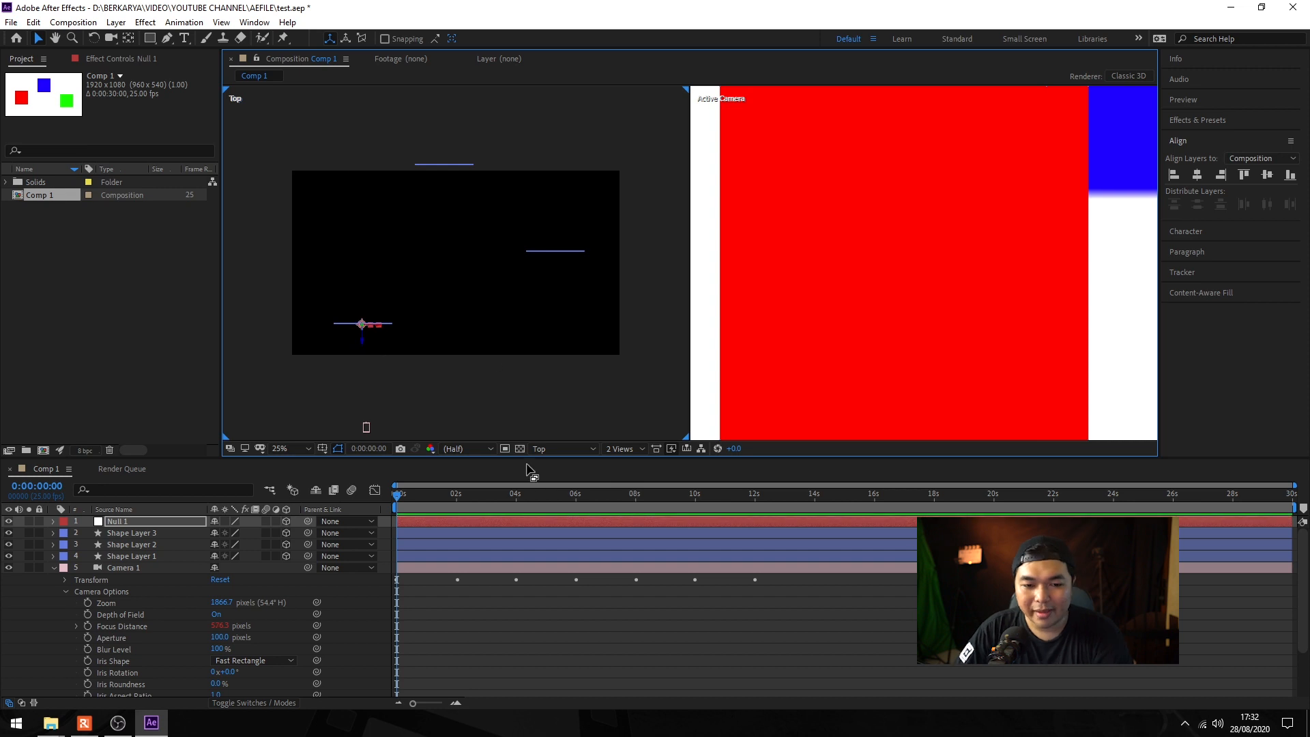
- Return the composition to the 1 View layout showing the Active Camera
left_click(551, 446)
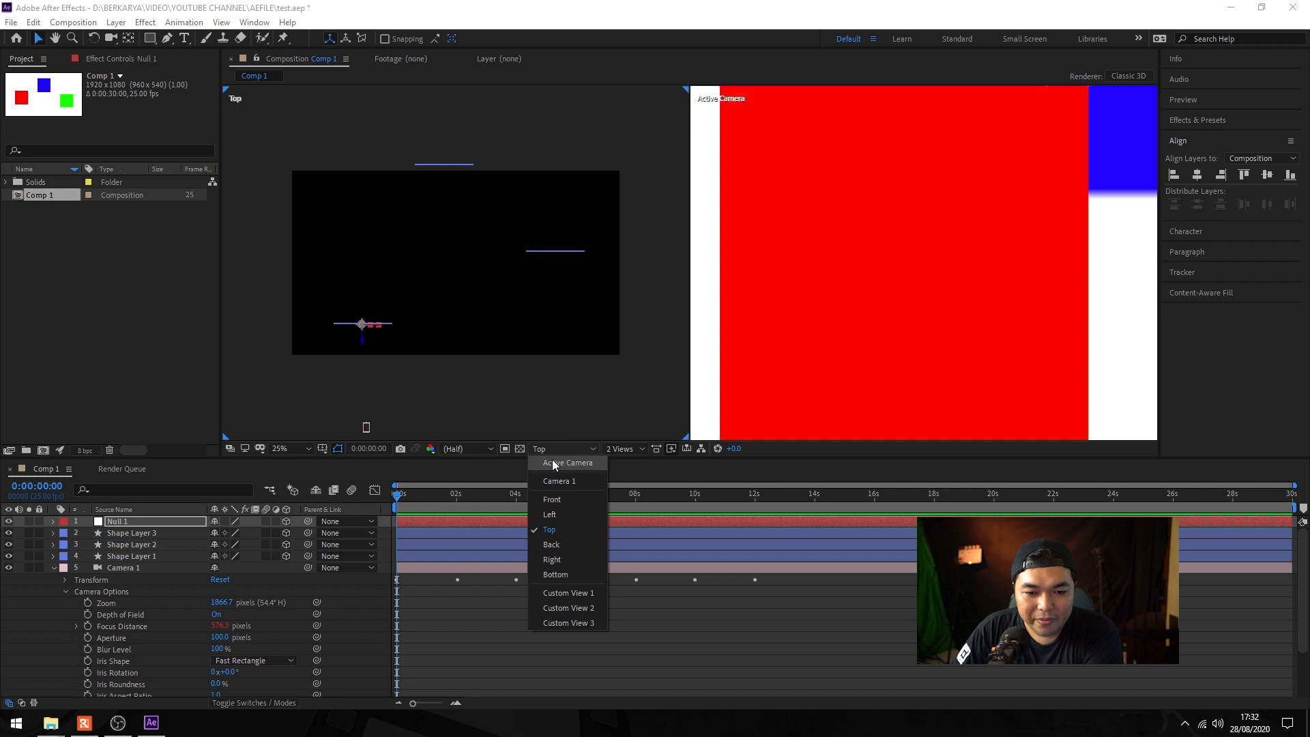
left_click(634, 460)
left_click(633, 454)
left_click(640, 468)
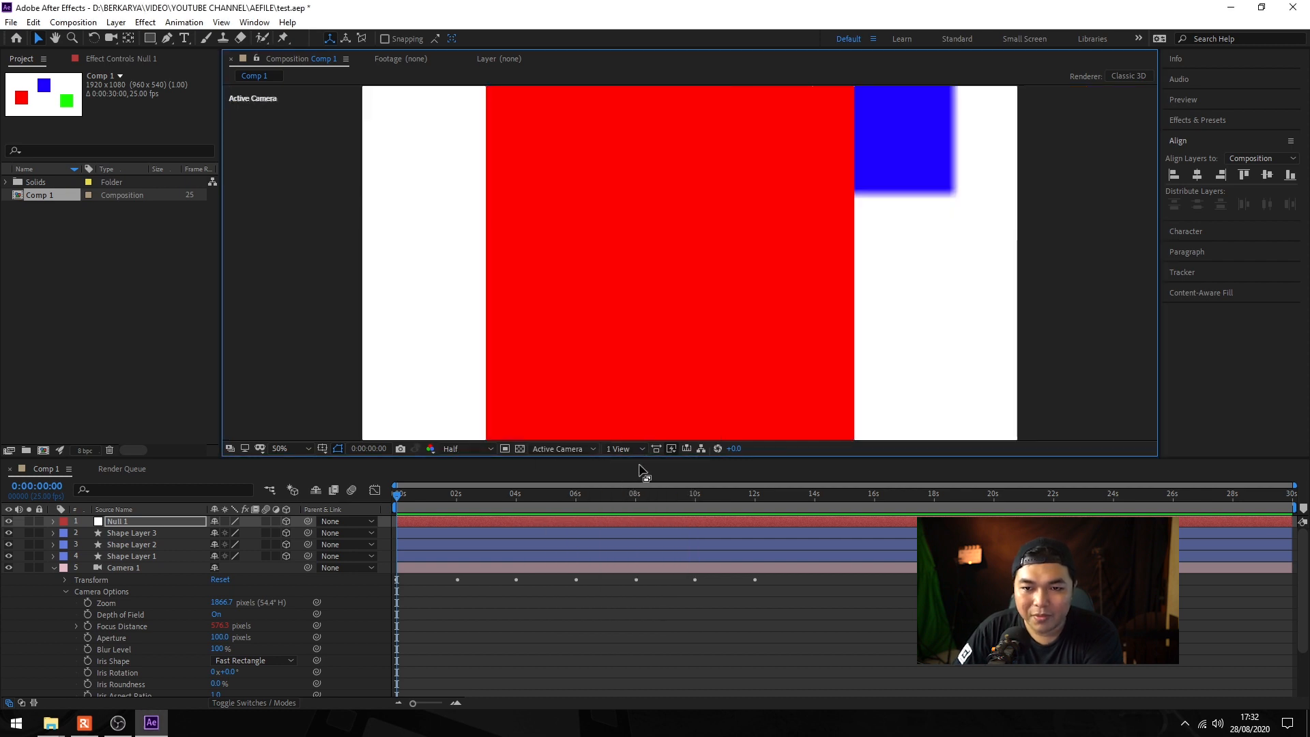
- Preview the opening of Camera 1's animation up to about 0:00:01:06 to examine the focus on the red and green squares
left_click(124, 568)
left_click(402, 502)
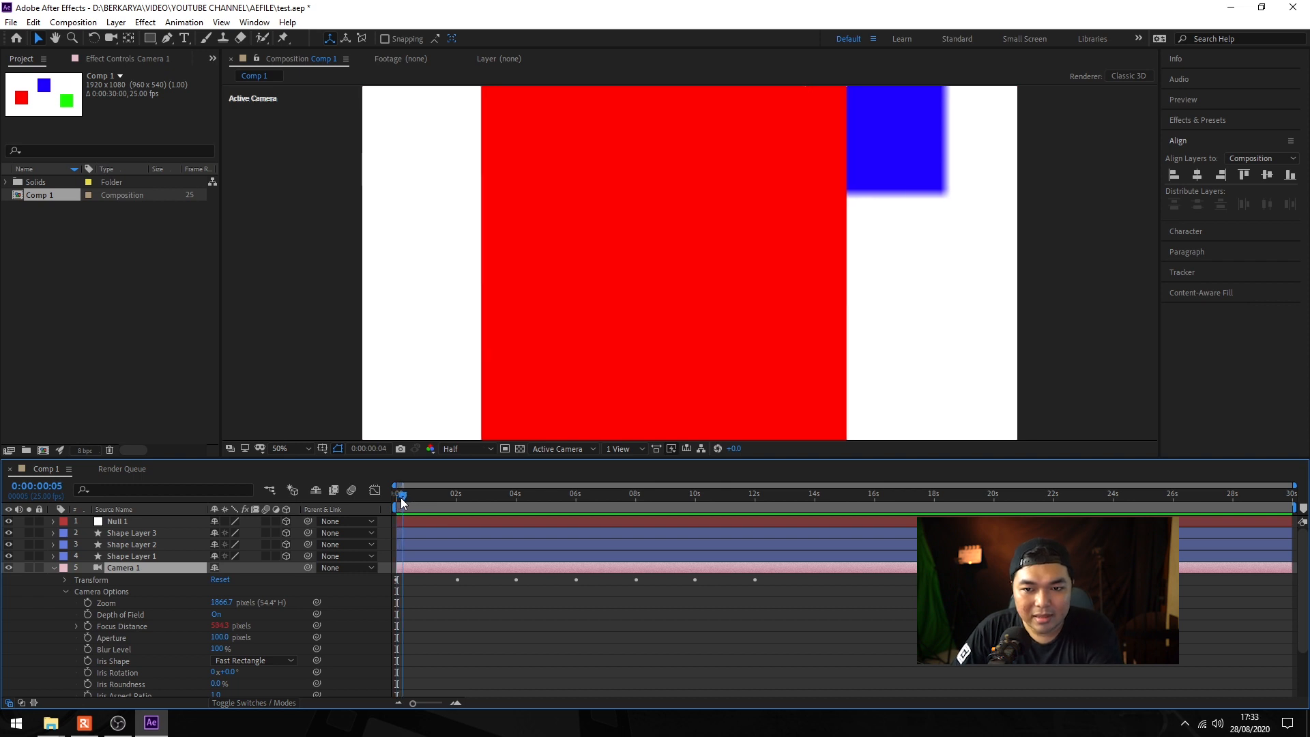
key("space")
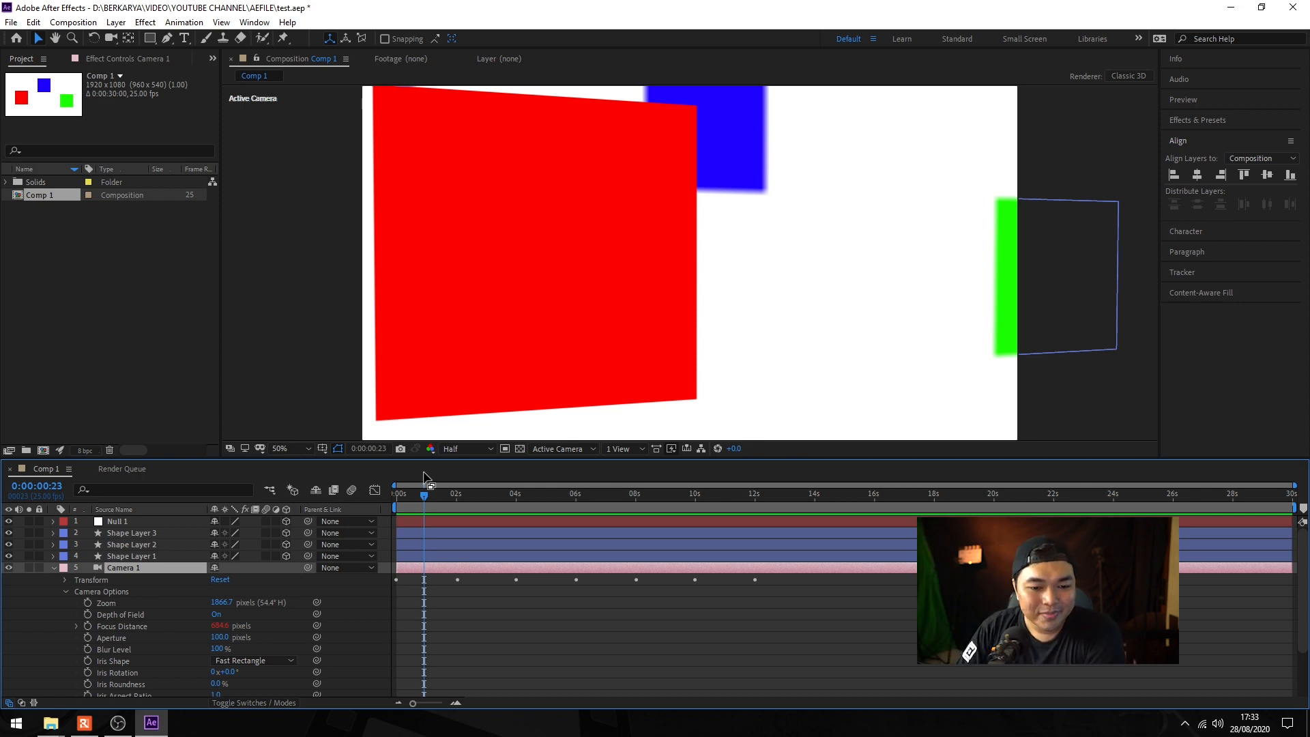
left_click_drag(431, 505, 436, 505)
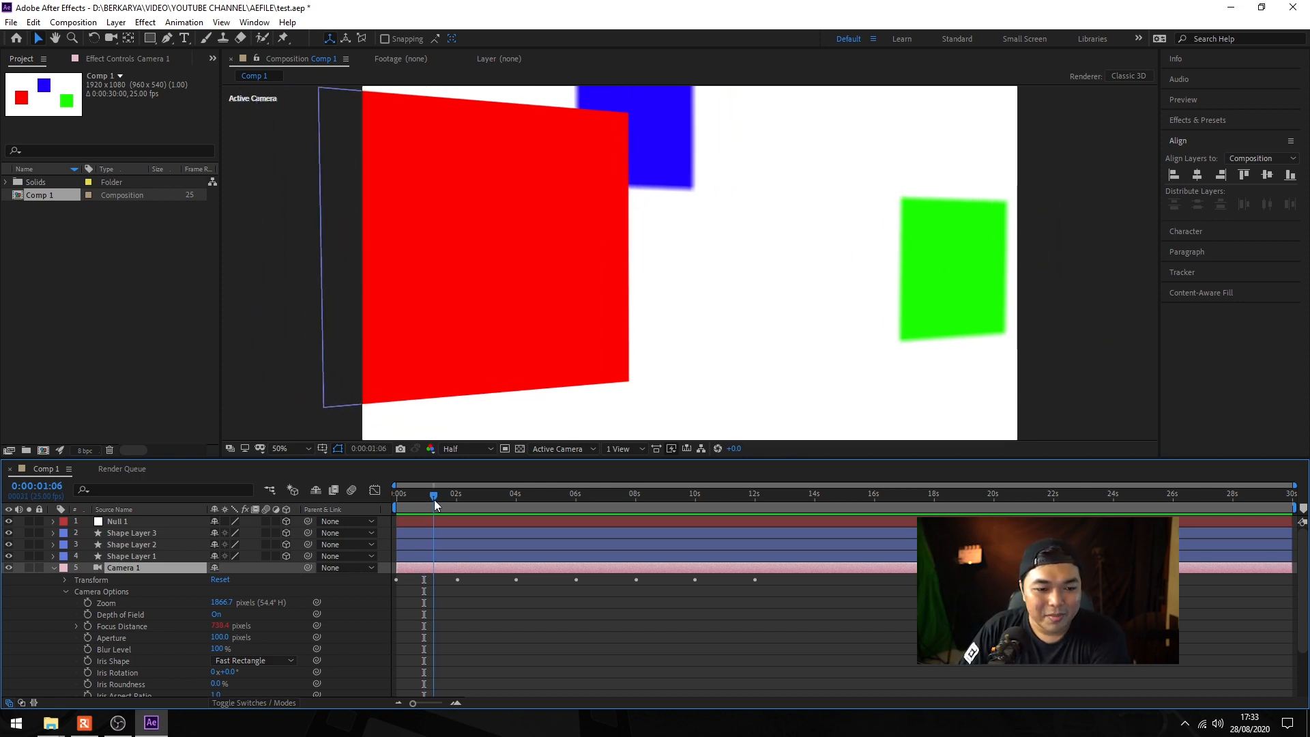
- Add keyframes to Null 1's Position, Scale, Orientation and X, Y and Z Rotation
left_click(165, 523)
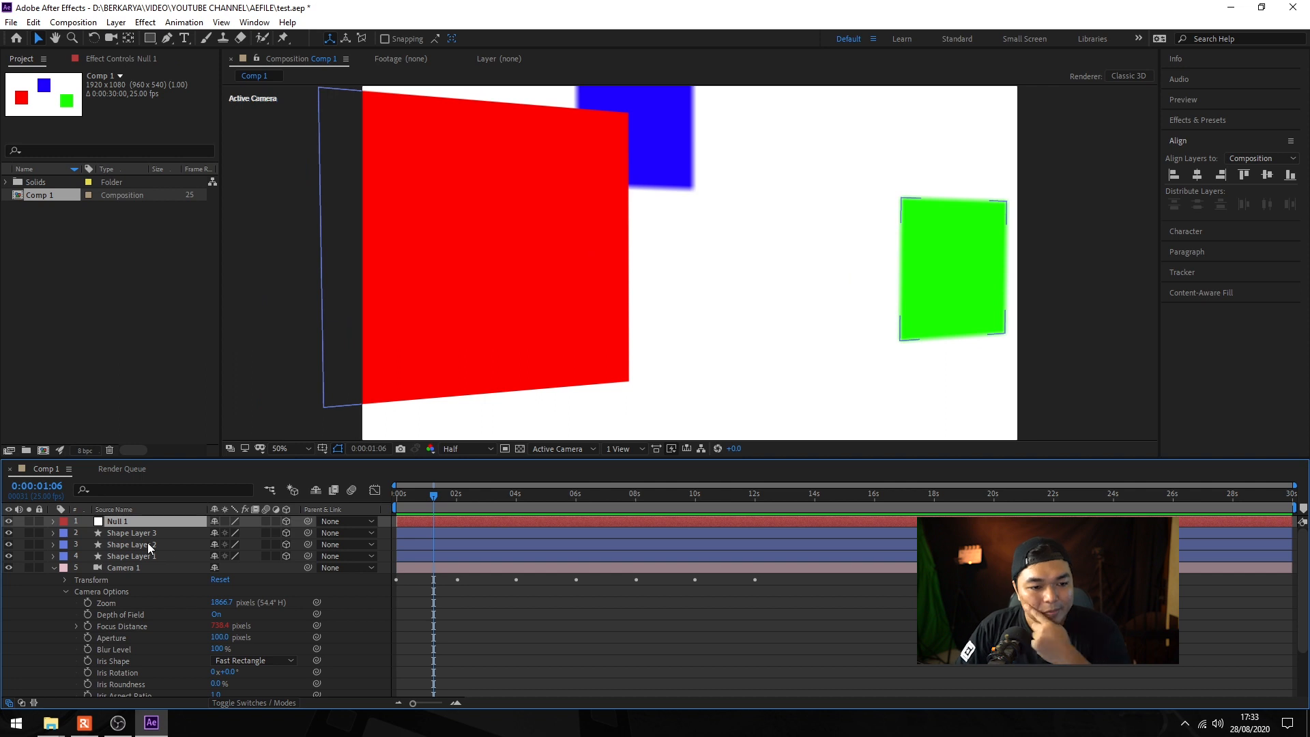
left_click(52, 520)
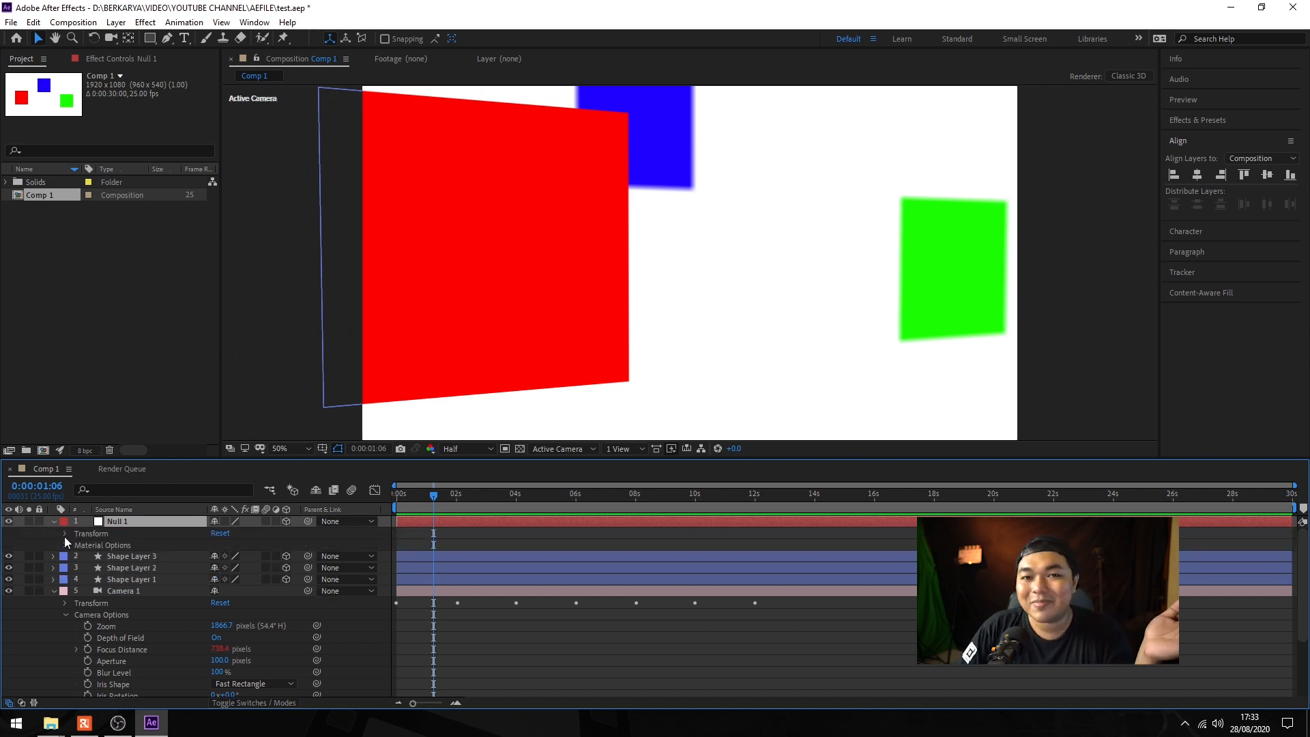
left_click(65, 534)
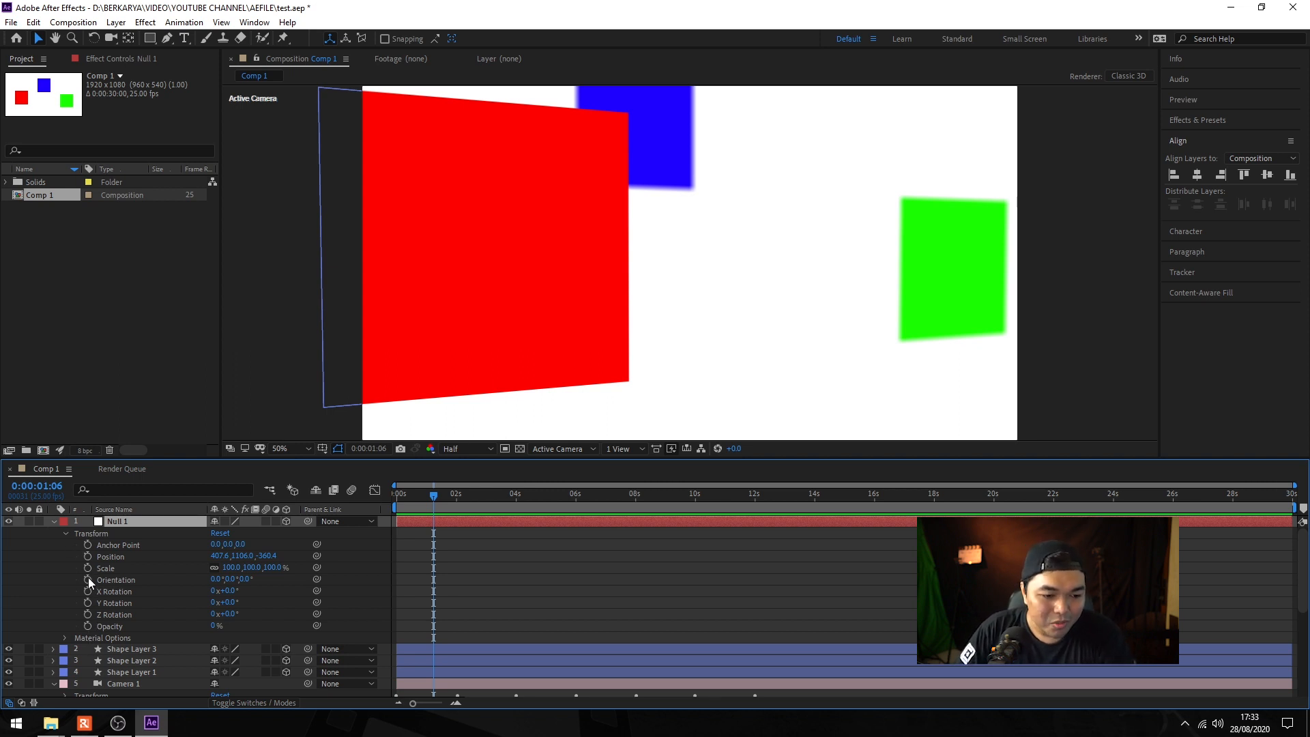
left_click(88, 556)
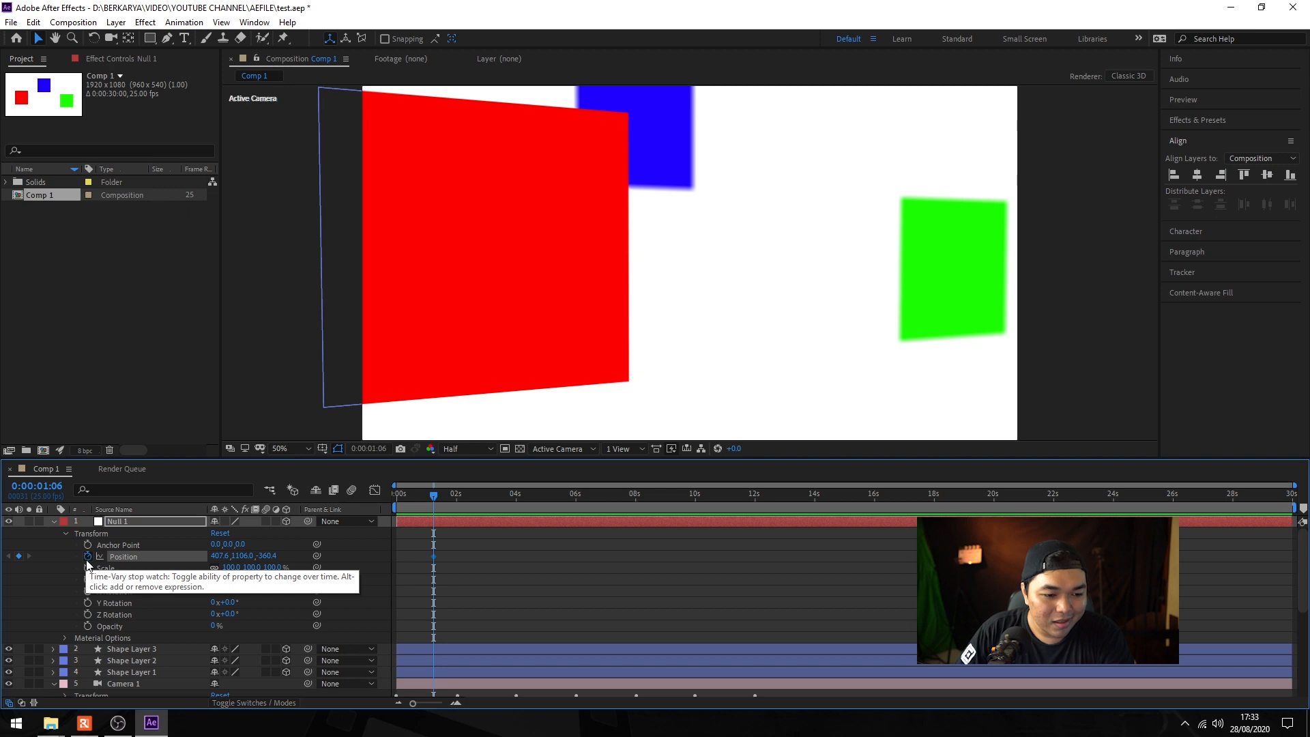
left_click(87, 568)
left_click(87, 580)
left_click(87, 591)
left_click(87, 602)
left_click(87, 614)
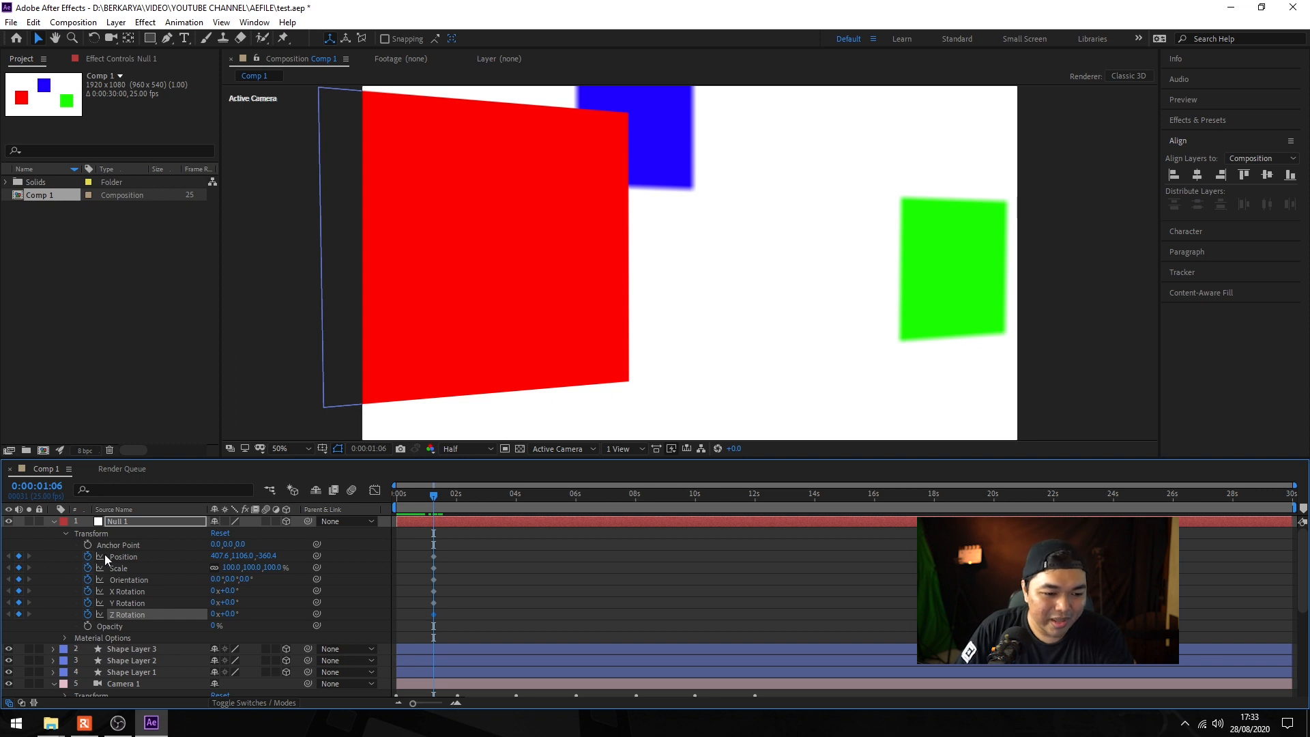
- Move all of Null 1's keyframes to the start of the timeline, and add matching keyframes at 0:00:02:00
left_click_drag(483, 538, 443, 627)
left_click_drag(436, 558, 398, 567)
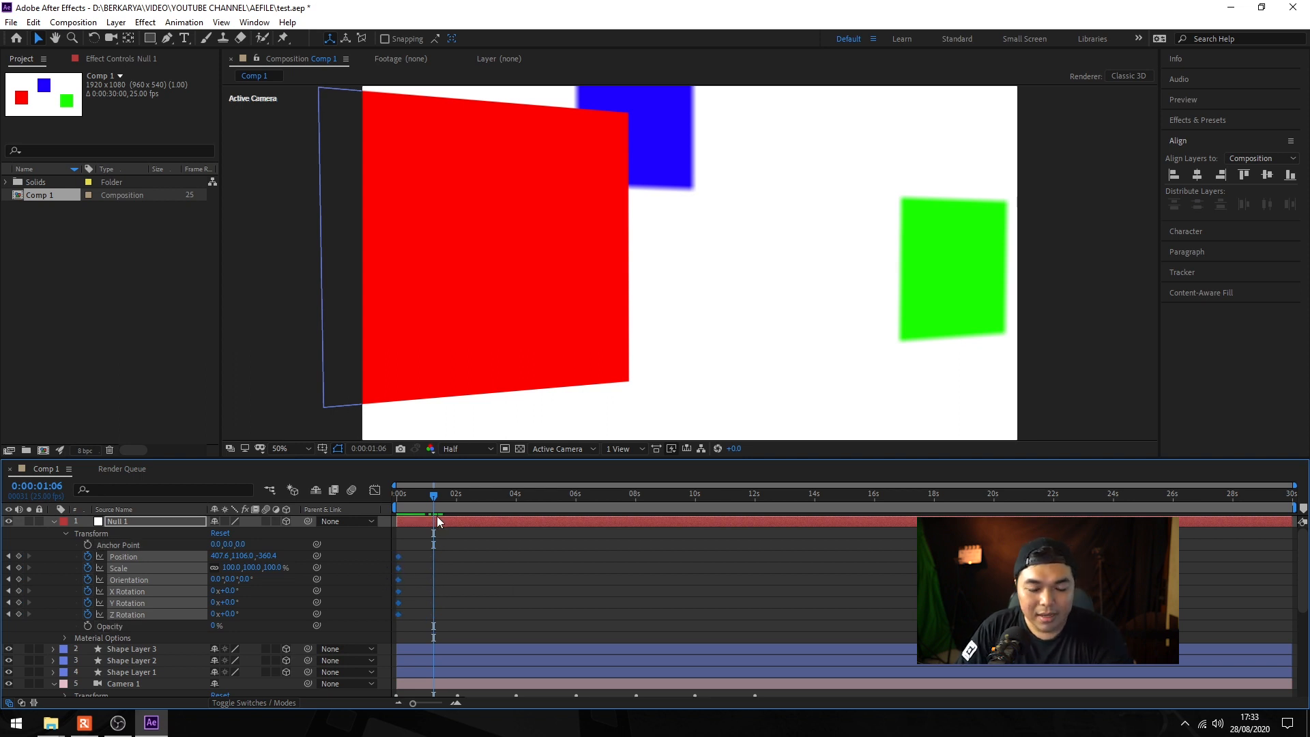
mouse_move(434, 501)
left_mouse_down()
mouse_move(415, 501)
mouse_move(498, 501)
mouse_move(422, 498)
mouse_move(459, 494)
left_mouse_up()
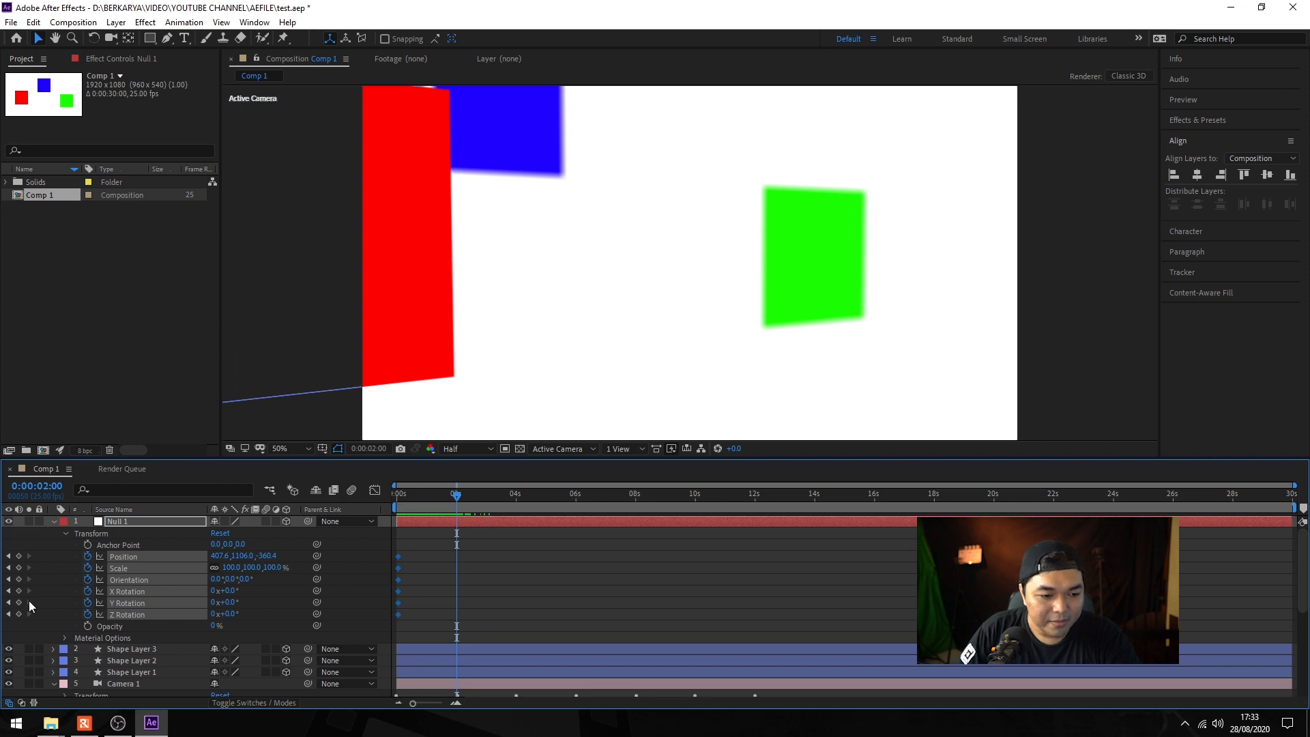
left_click(442, 614)
- Go to 0:00:02:16, select Null 1, and set the view layout to 2 Views - Horizontal
mouse_move(455, 498)
left_mouse_down()
mouse_move(500, 497)
mouse_move(476, 497)
left_mouse_up()
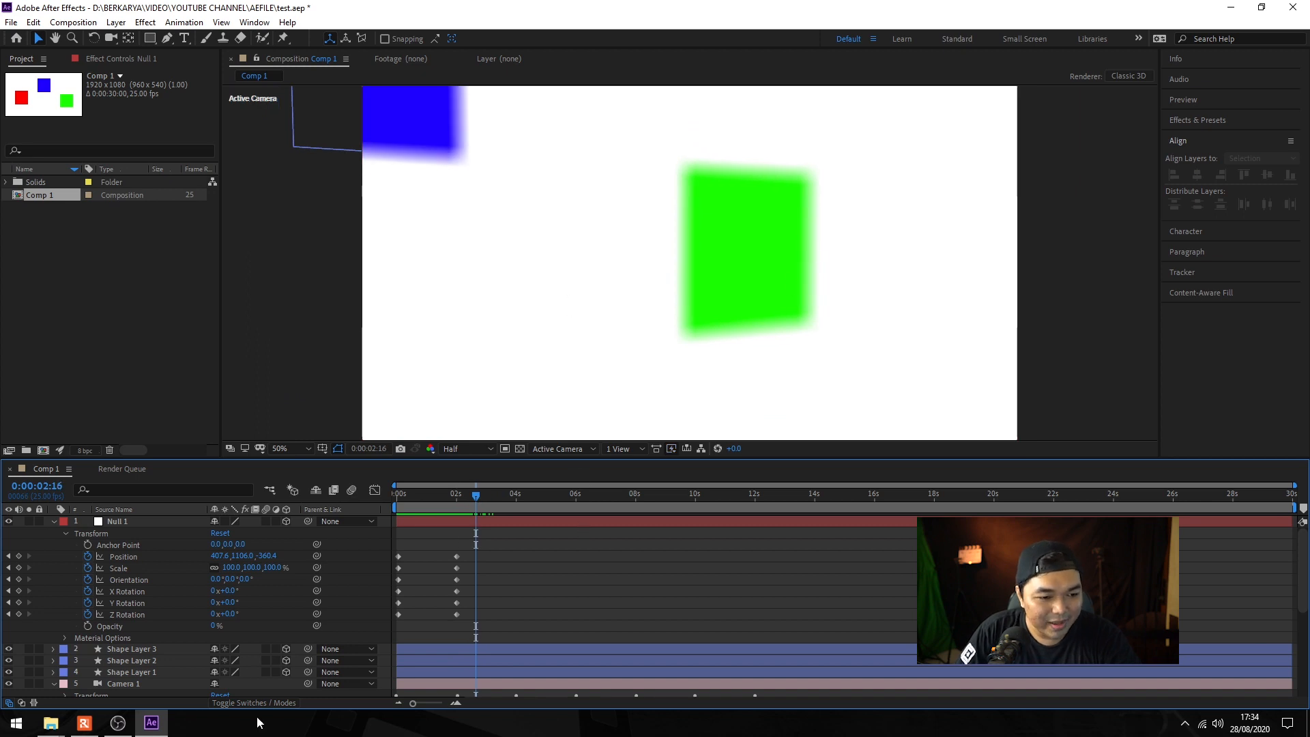
left_click(161, 521)
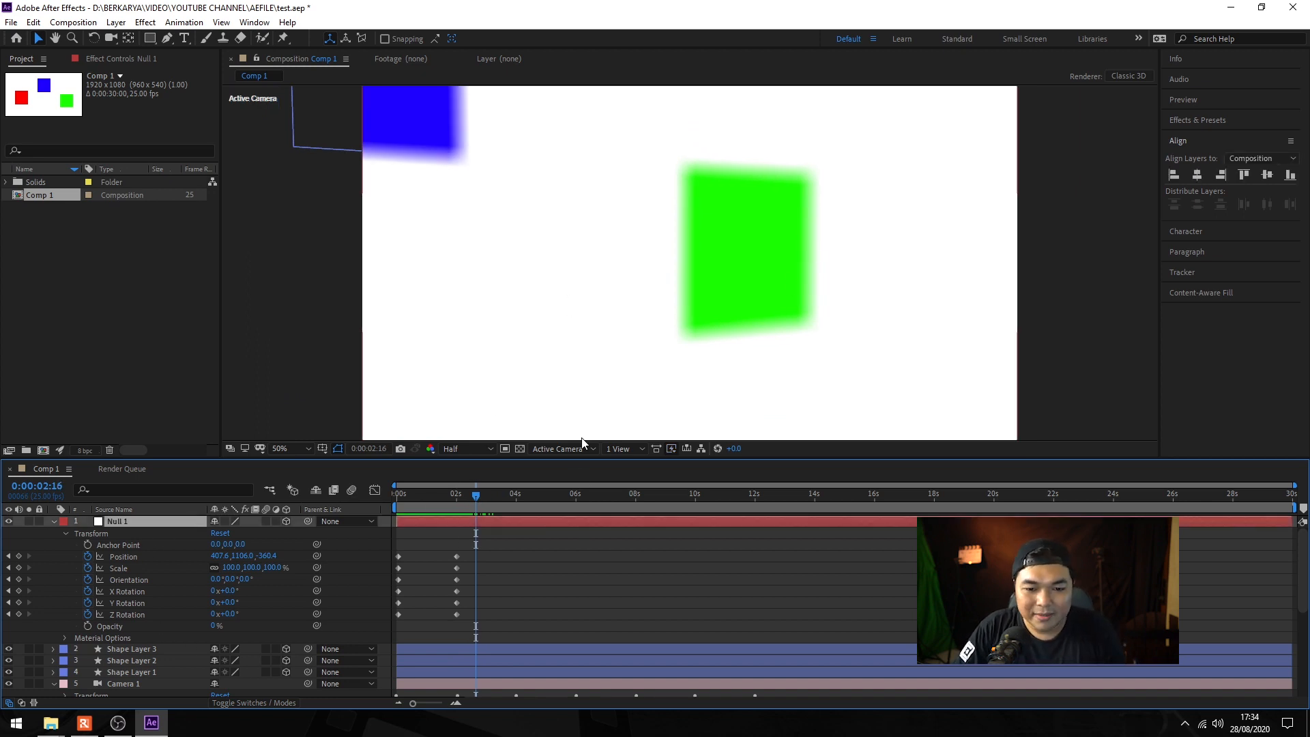
left_click(615, 449)
left_click(641, 485)
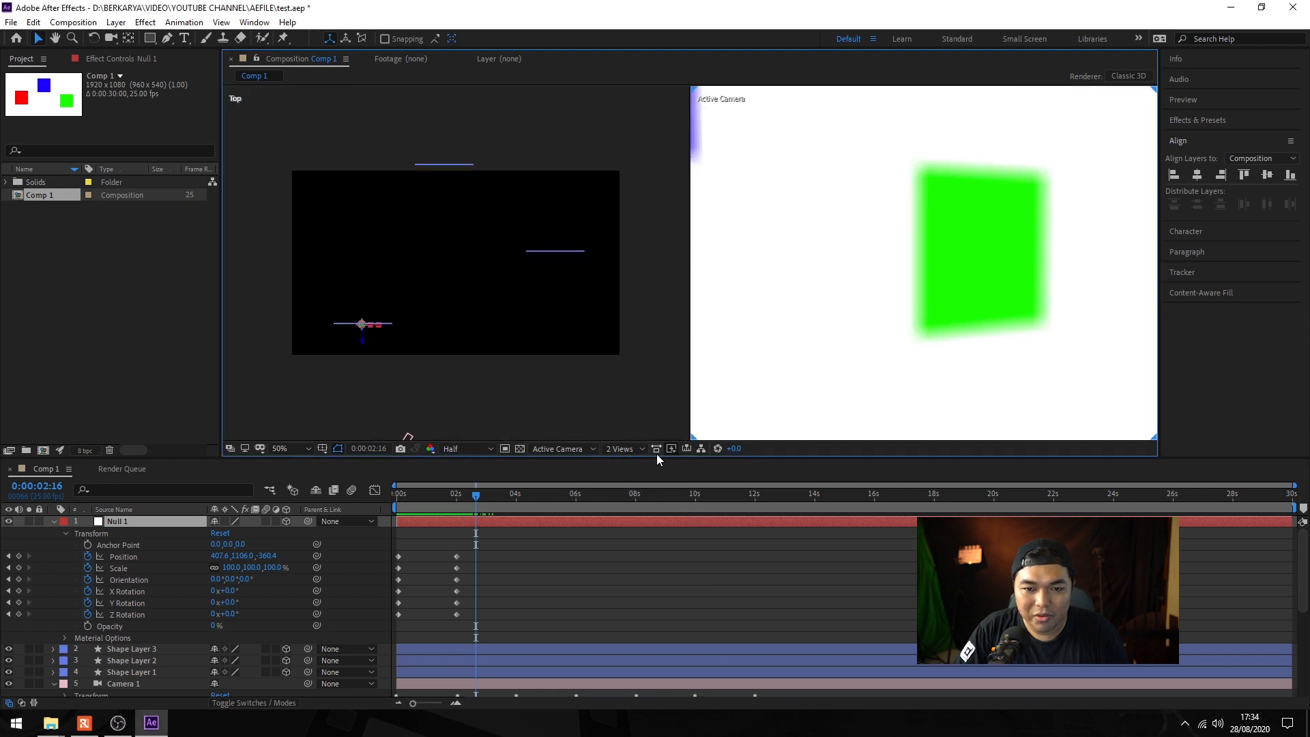
- Move Null 1 in the Top view onto the green square's line, at X about 1552 and Z about 72
left_click(363, 337)
left_click(154, 522)
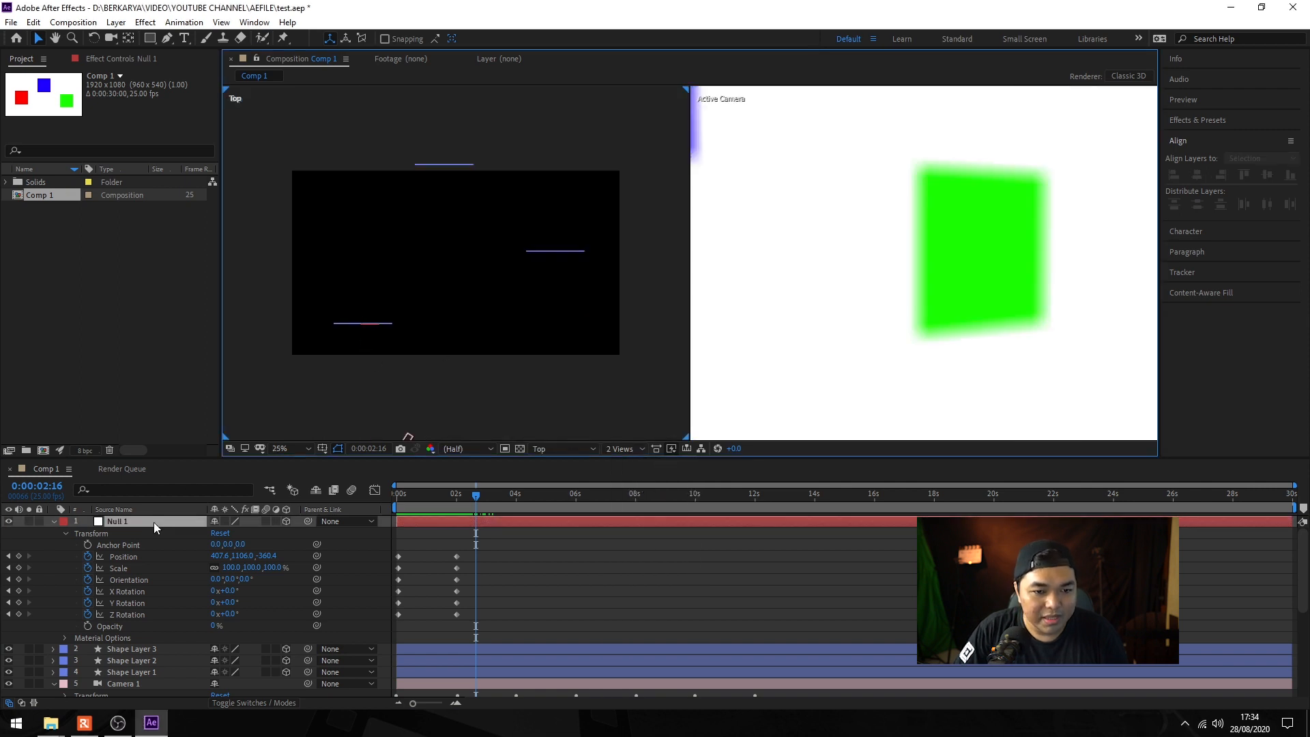
left_click_drag(362, 340, 371, 279)
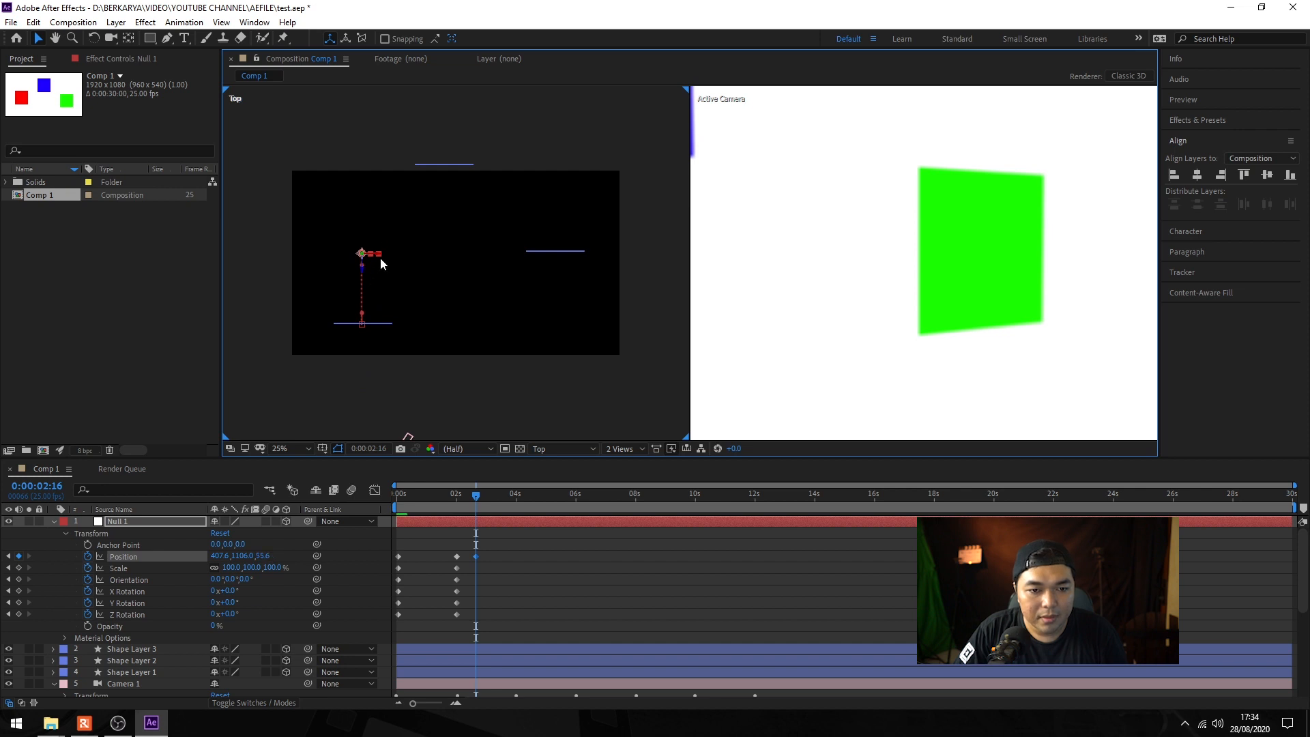
left_click_drag(380, 263, 559, 270)
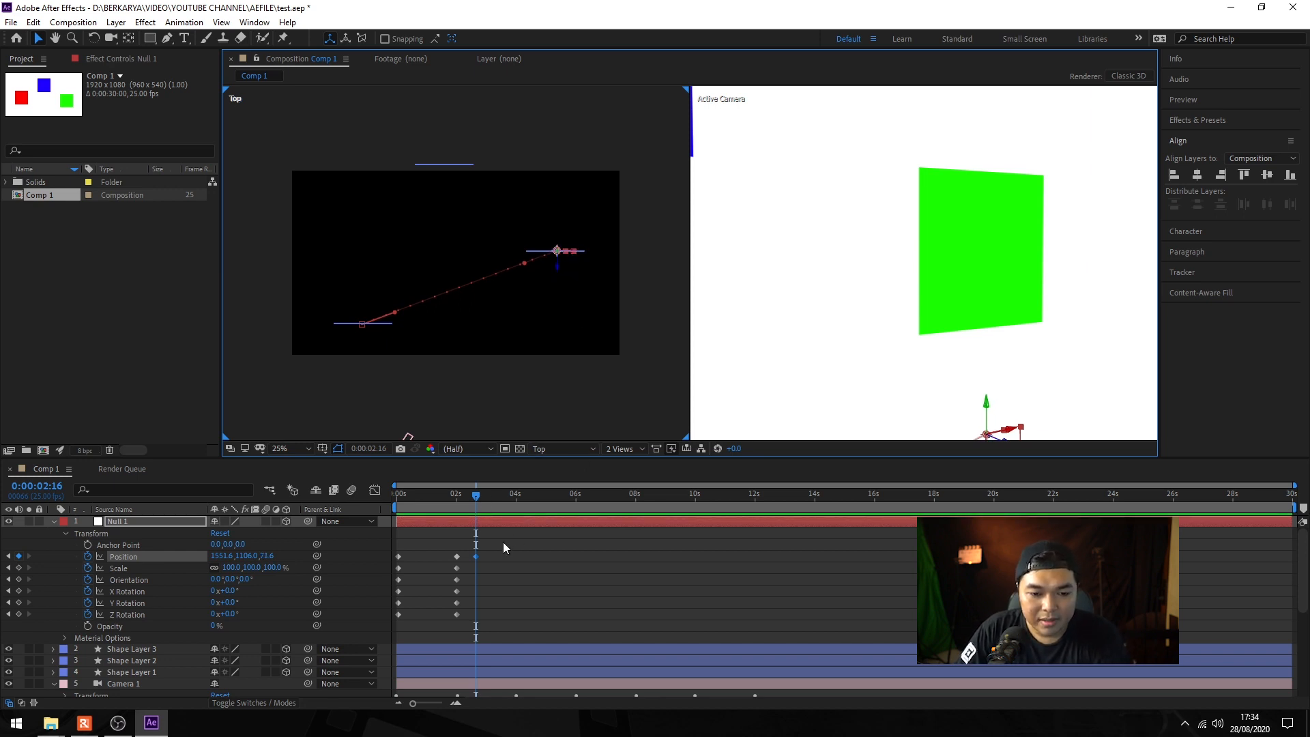
- Move Null 1's last Position keyframe to 0:00:04:01, and place the playhead at 0:00:04:03
left_click_drag(475, 496, 520, 491)
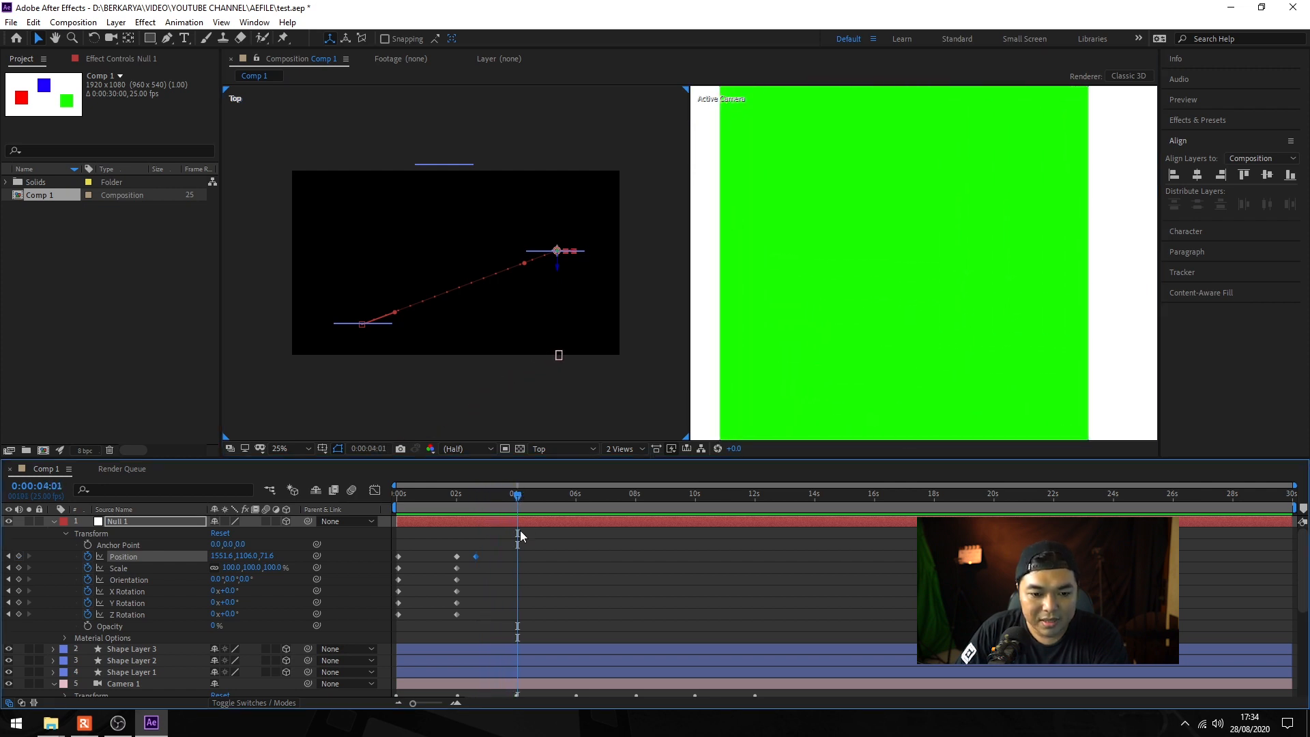
left_click_drag(477, 556, 518, 552)
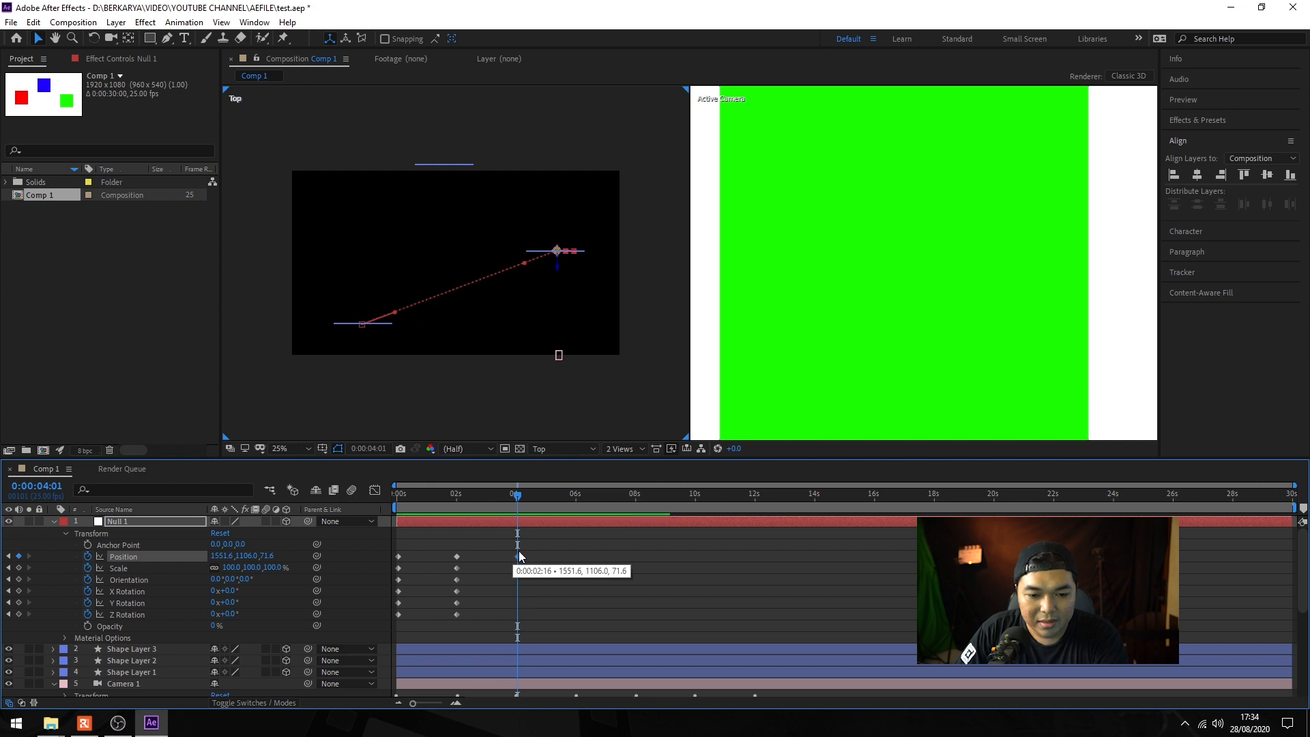
mouse_move(518, 497)
left_mouse_down()
mouse_move(399, 507)
mouse_move(520, 495)
left_mouse_up()
- Restore the single Active Camera view to show the green square in the composition
left_click(617, 449)
left_click(622, 477)
left_click(581, 448)
left_click(582, 448)
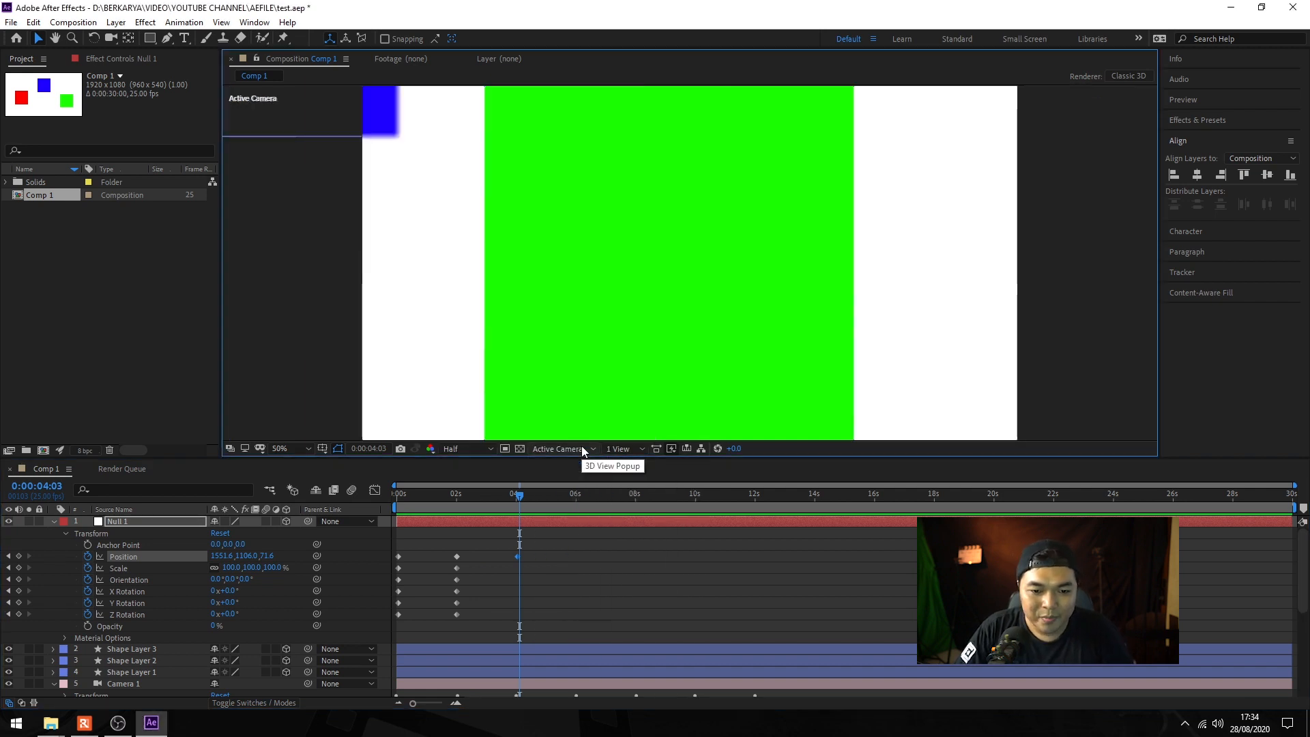
- Play back the camera animation from the start of the timeline to check the focus on each square
left_click_drag(458, 496, 350, 512)
key("space")
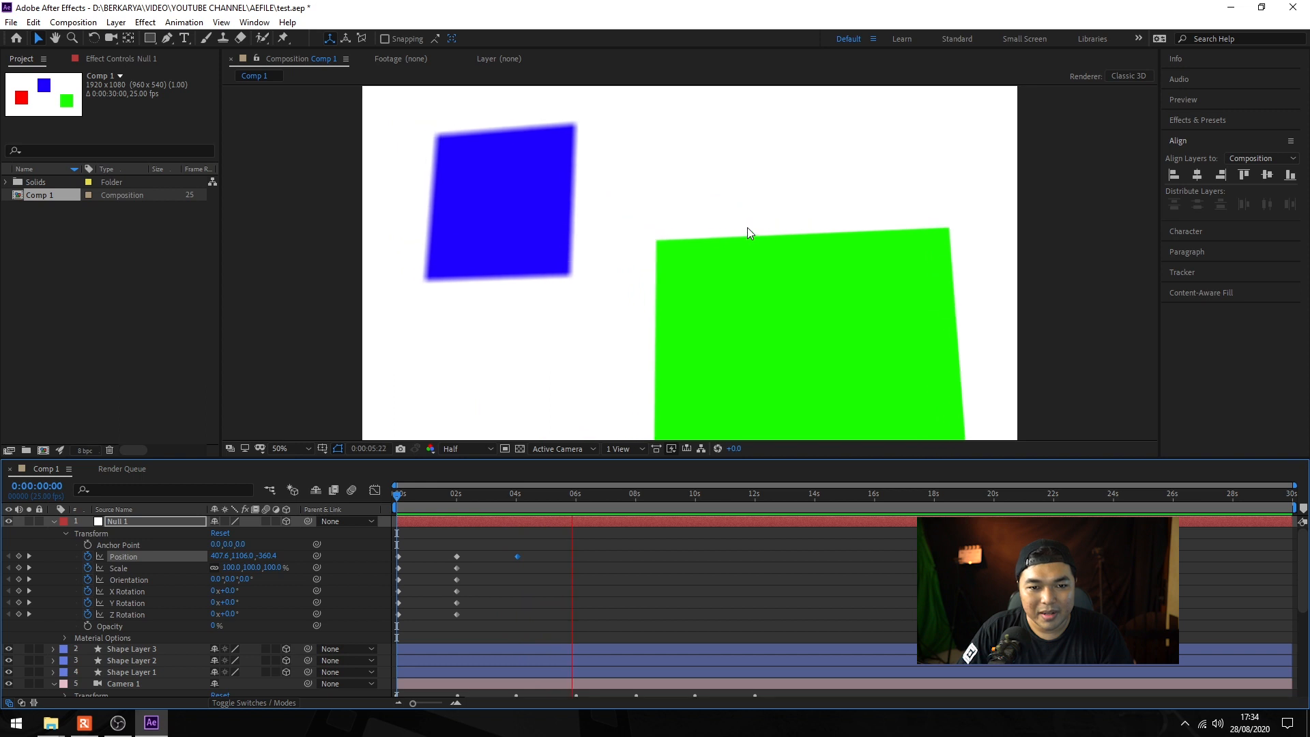
key("space")
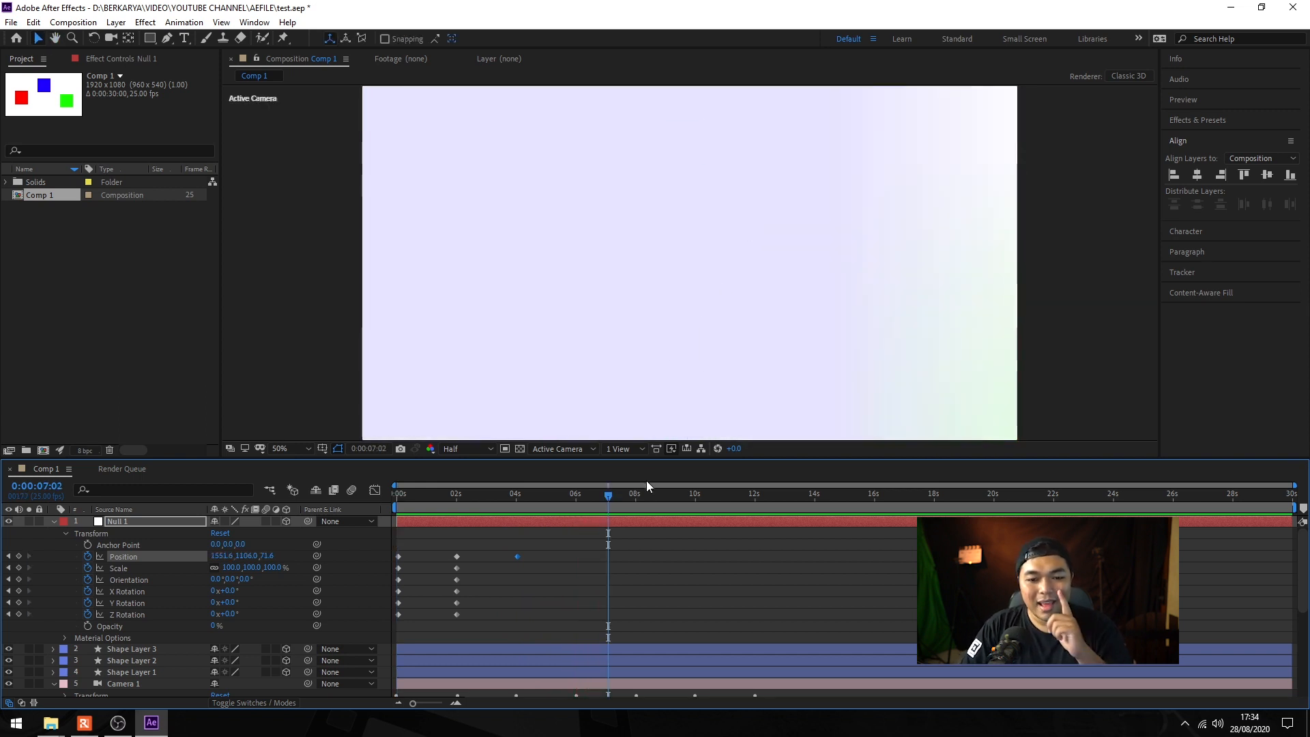
left_click_drag(613, 493, 588, 497)
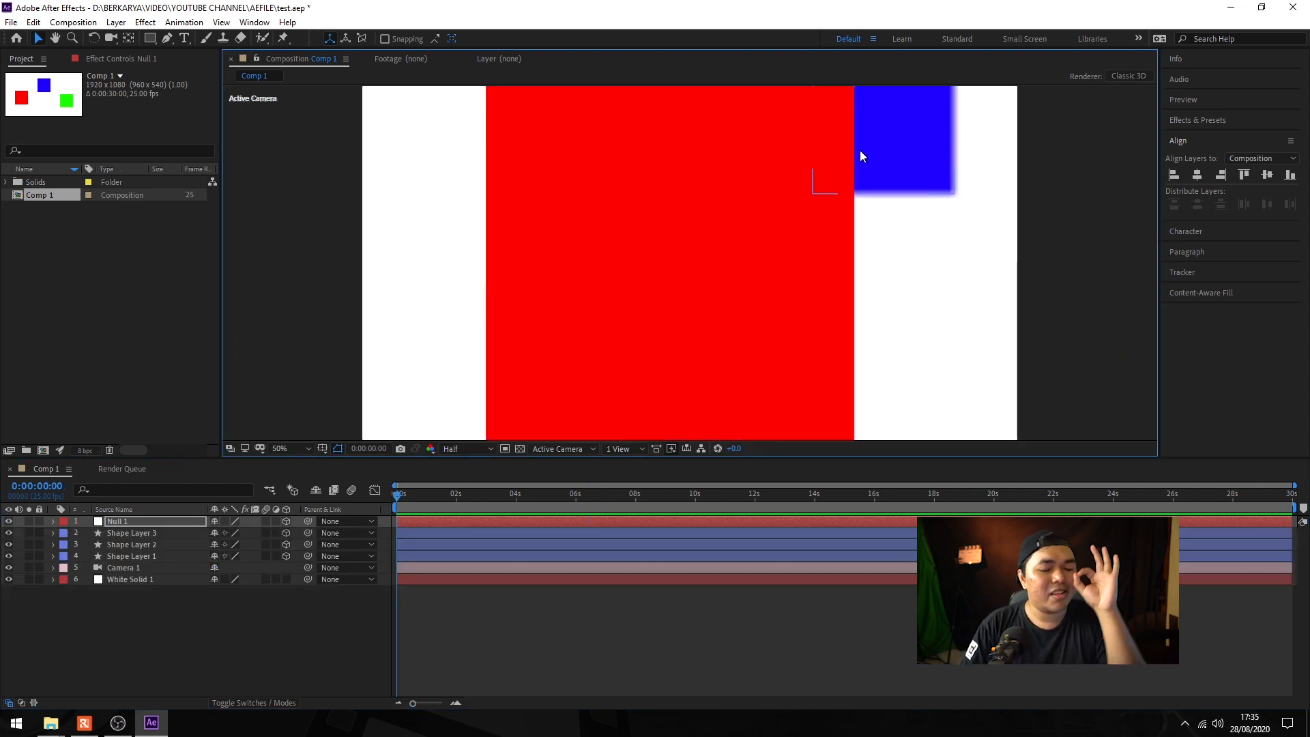
- Try the Ray-traced 3D (Deprecated) renderer for Comp 1, and apply the CINEMA 4D renderer instead
left_click(1129, 76)
left_click(625, 258)
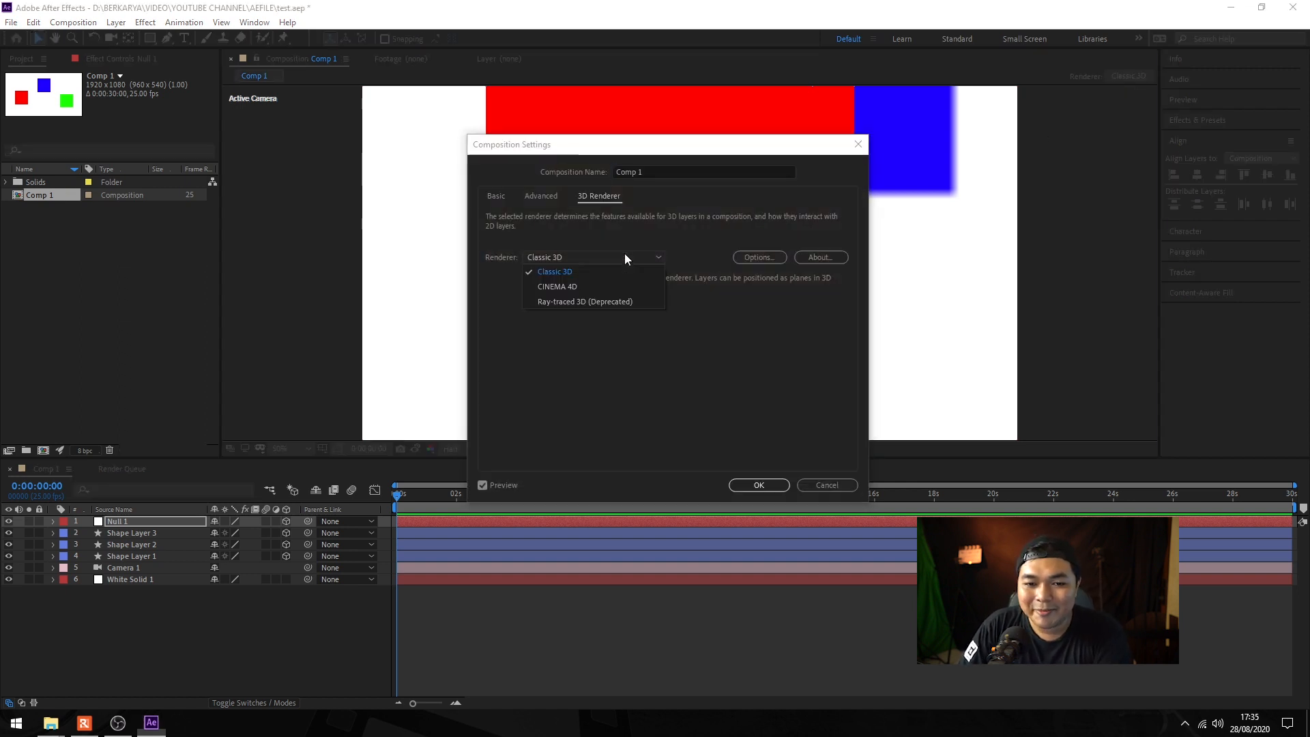
left_click(612, 301)
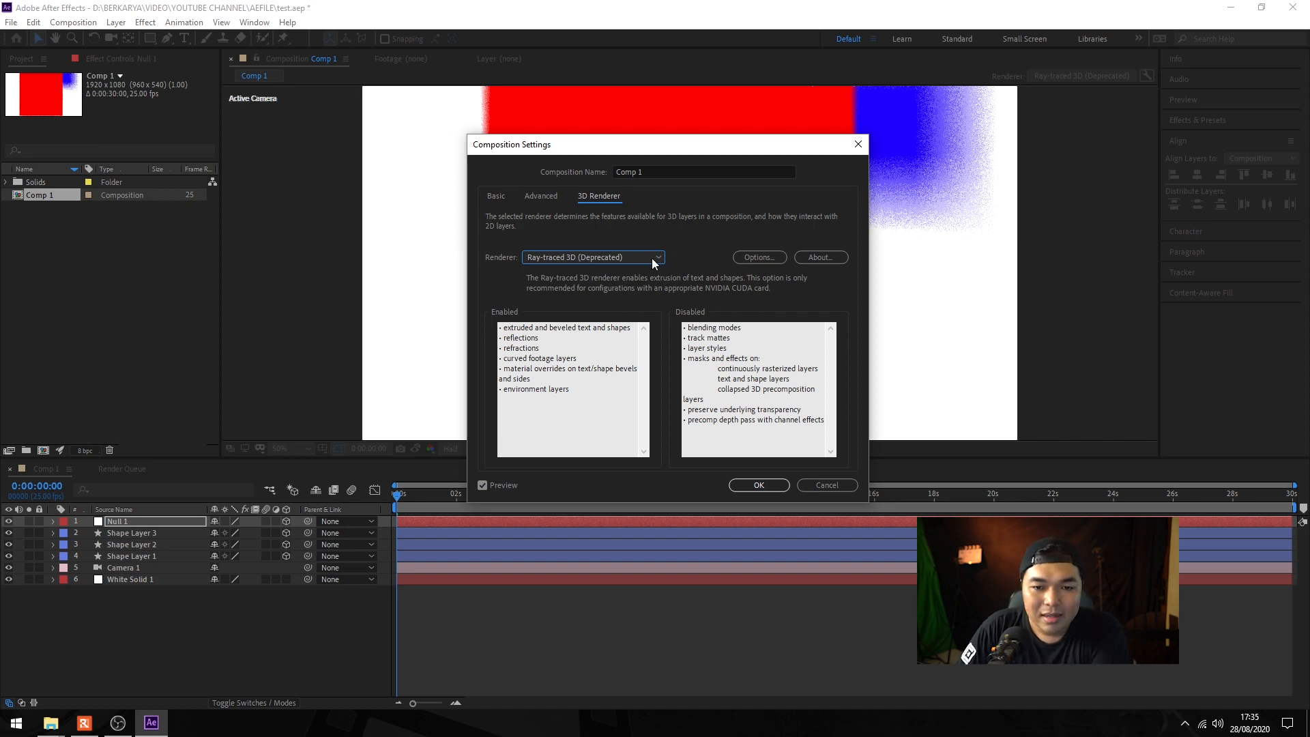
left_click(652, 259)
left_click(616, 281)
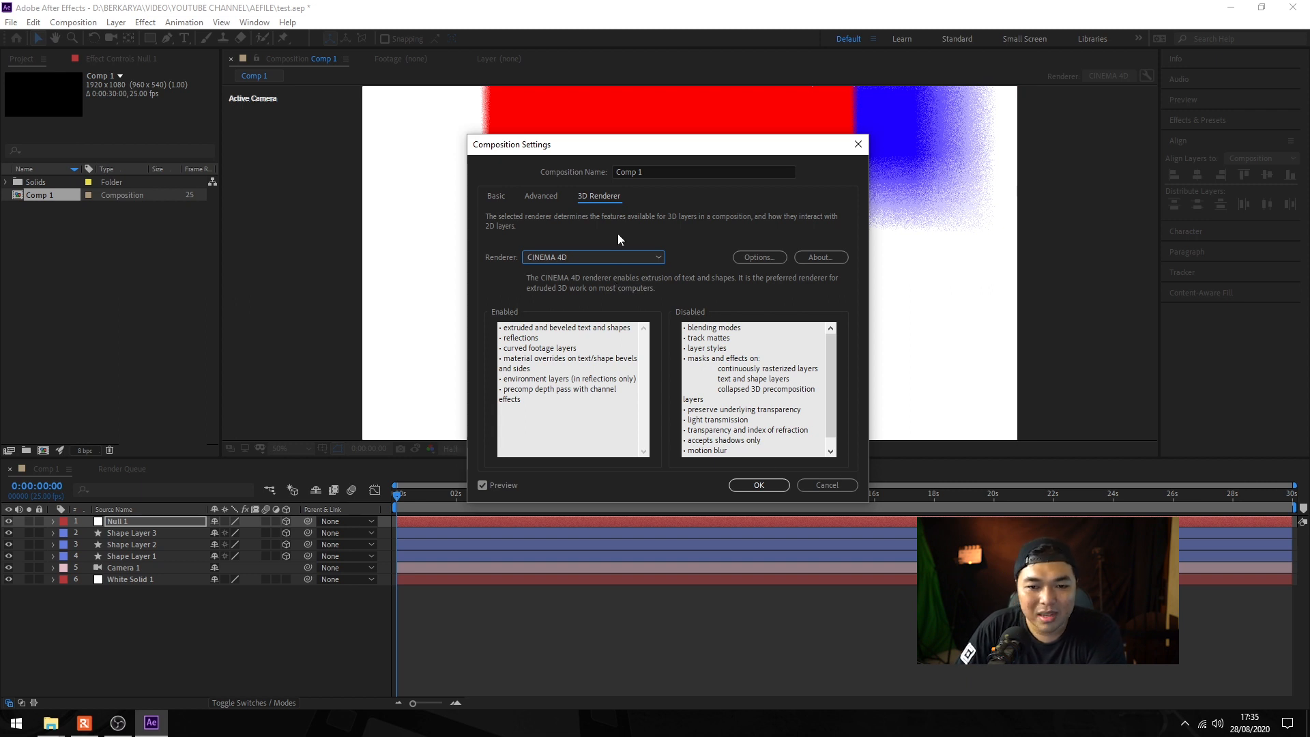
left_click(759, 486)
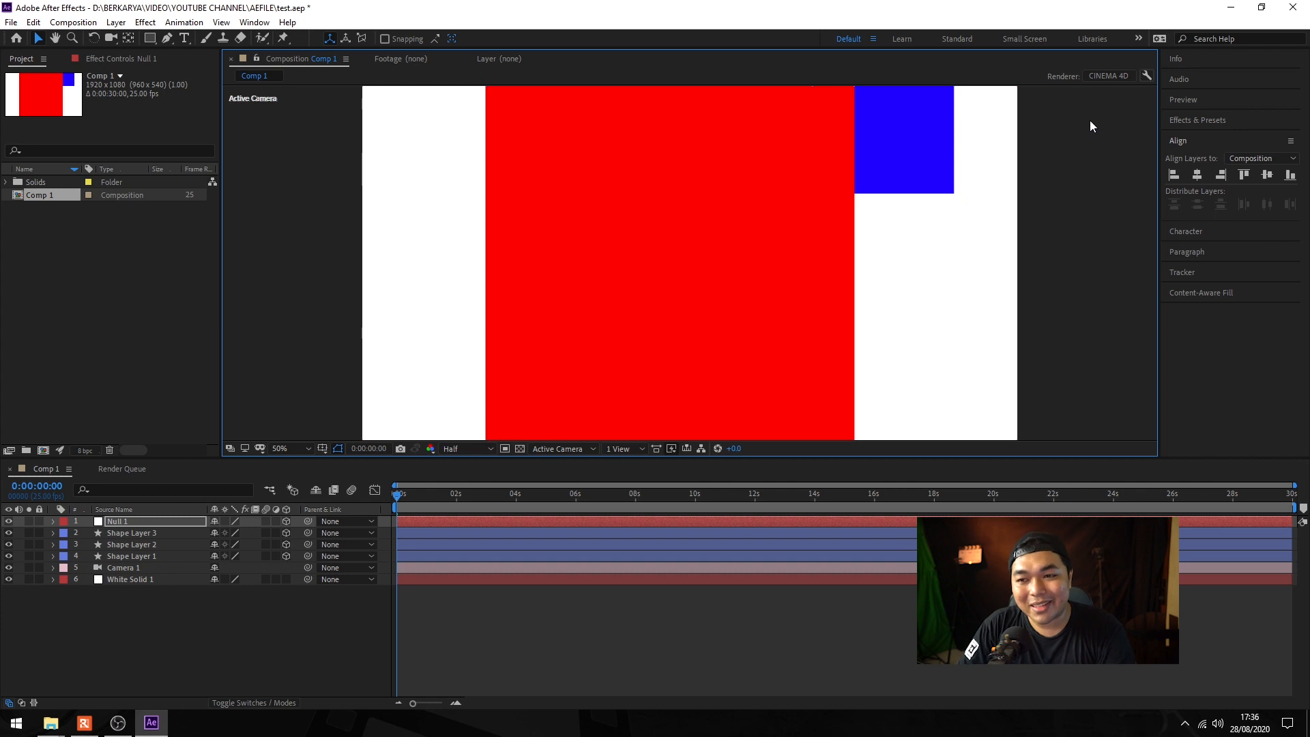
- Set Comp 1's renderer to Ray-traced 3D (Deprecated) and scrub the start of the timeline, returning to the first frame
left_click(1103, 75)
left_click(638, 257)
left_click(625, 297)
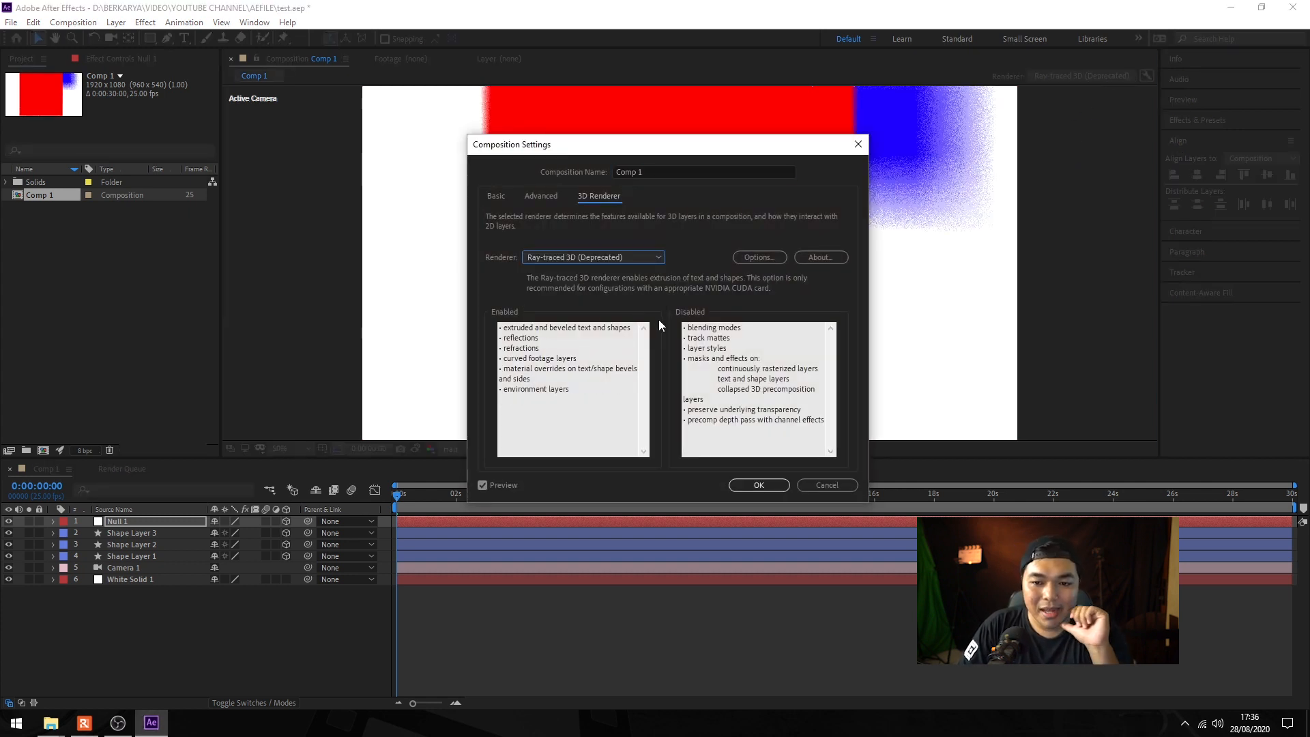
left_click(758, 485)
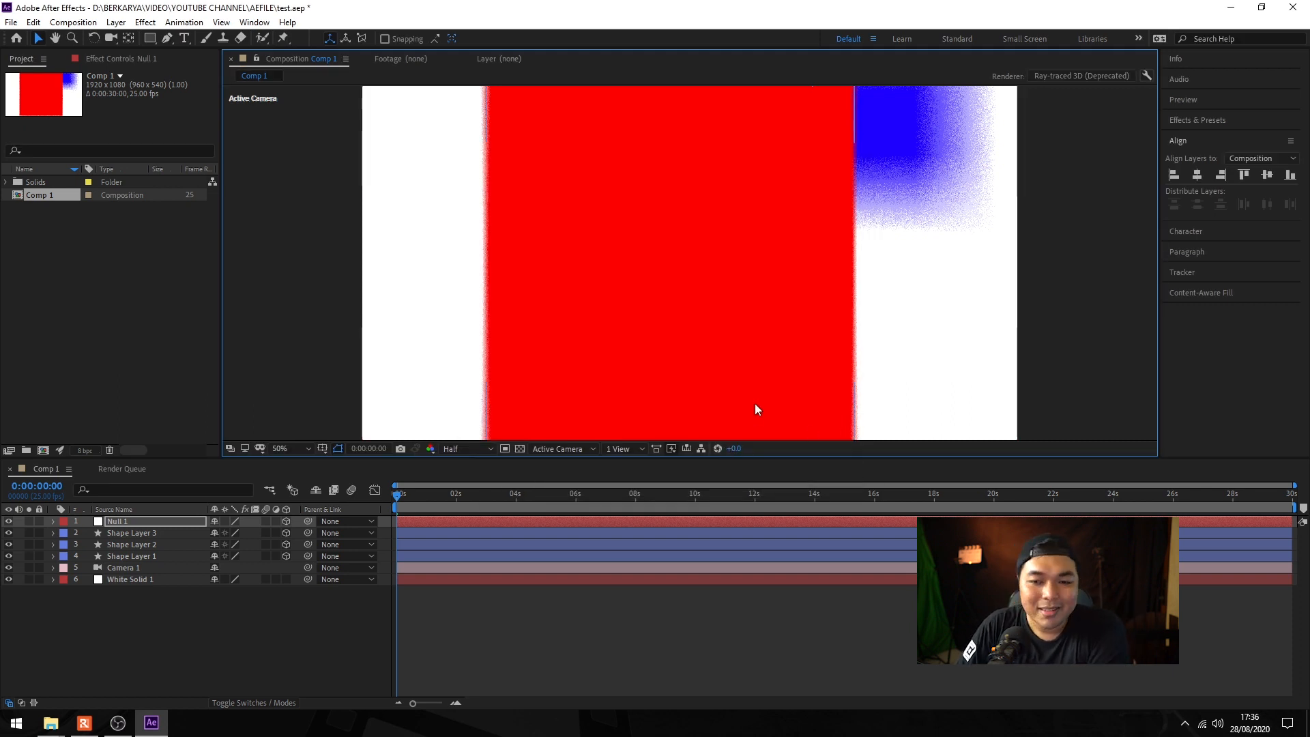
left_click_drag(404, 502, 506, 497)
key("Home")
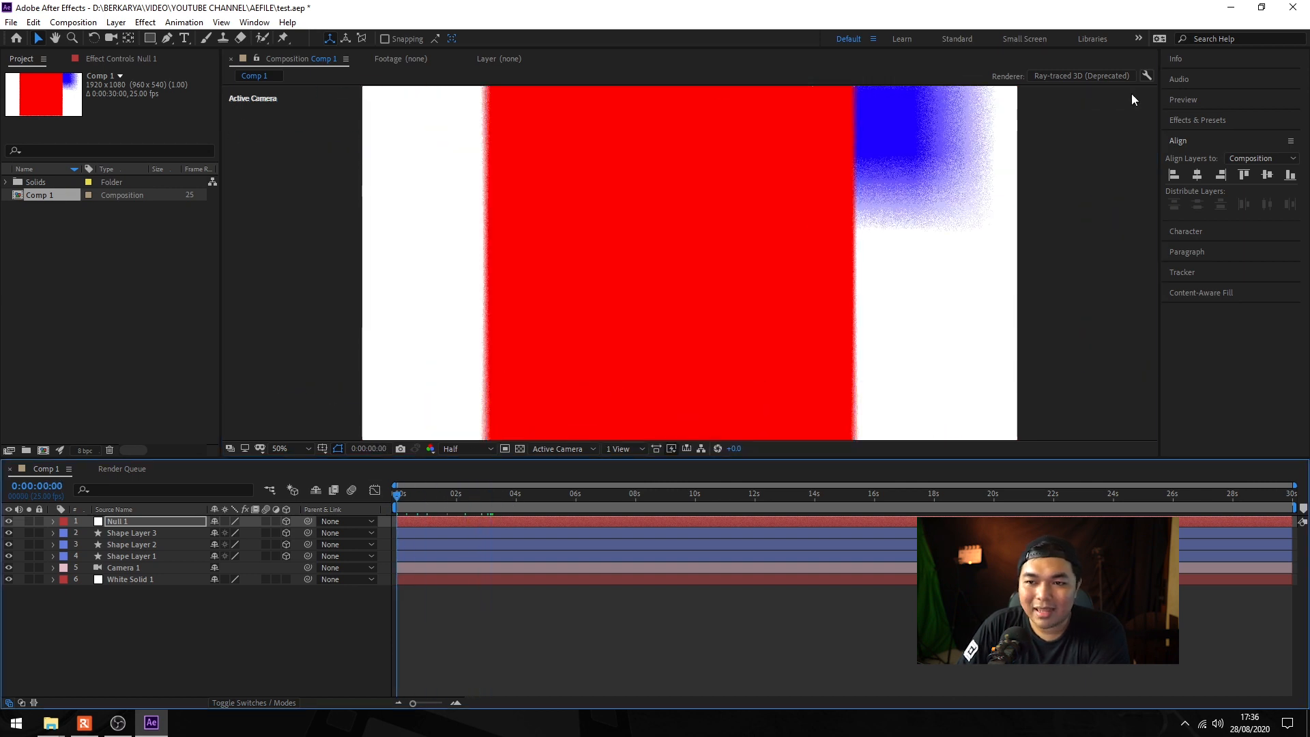
- Switch Comp 1's renderer to CINEMA 4D and set its renderer quality to 10
left_click(1081, 76)
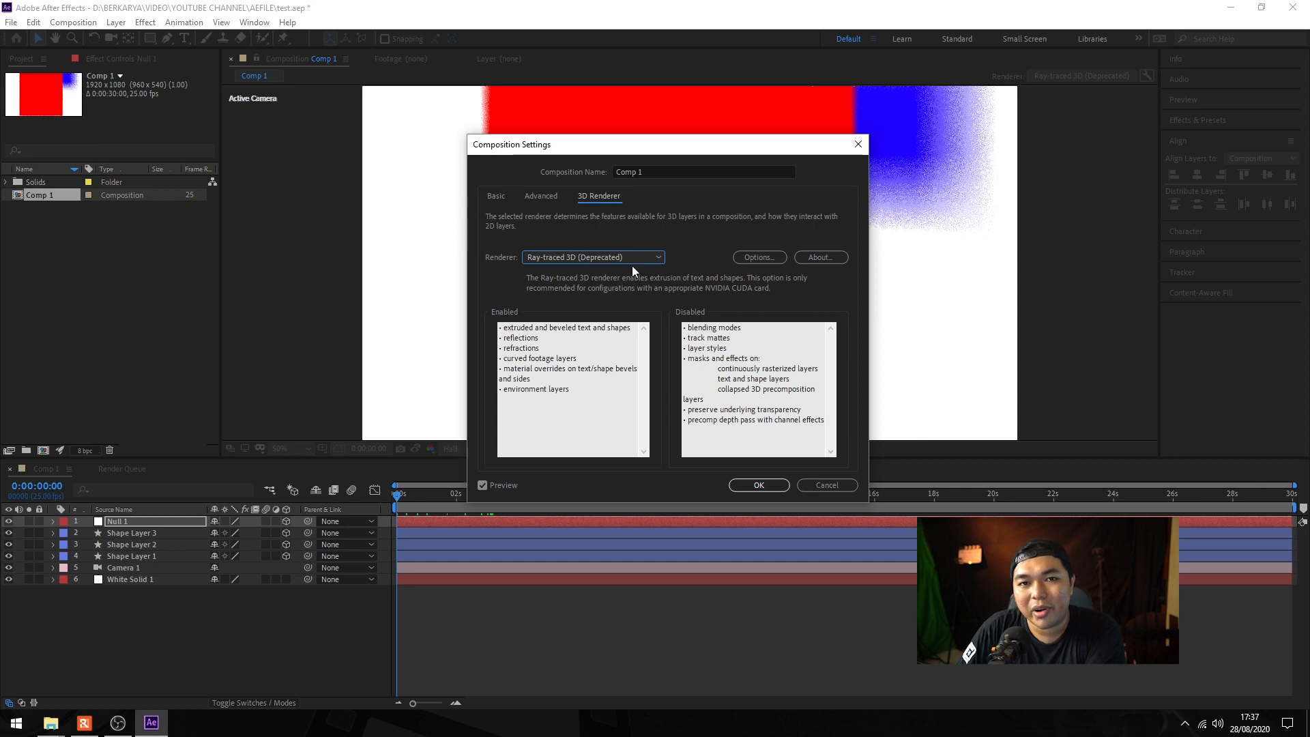
left_click(656, 259)
left_click(624, 283)
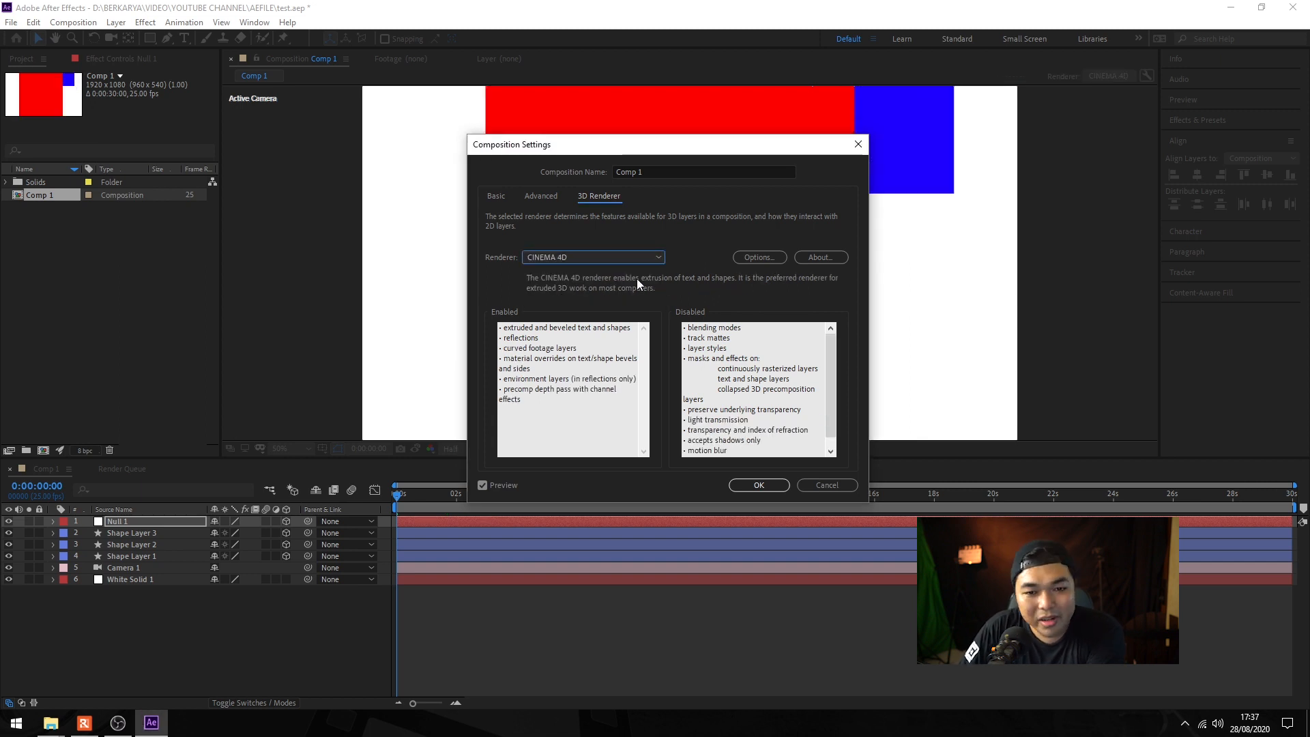
left_click(755, 257)
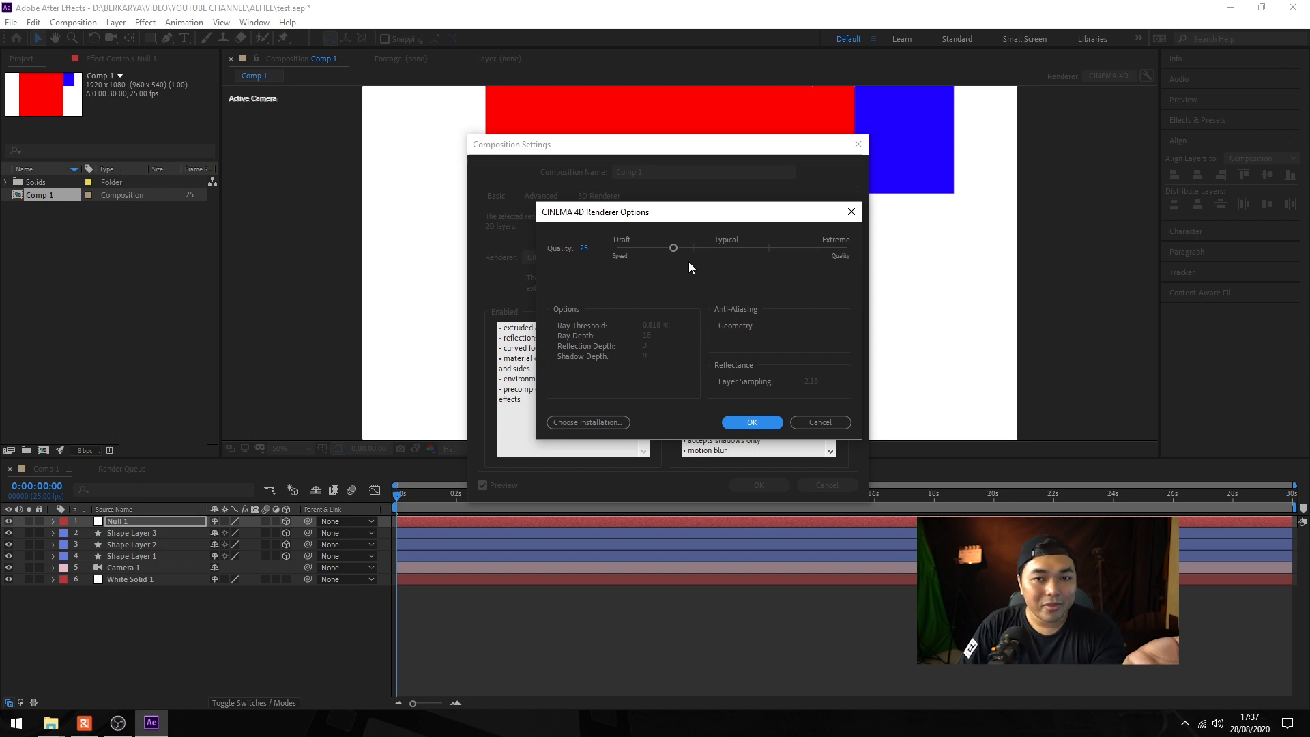
left_click(583, 248)
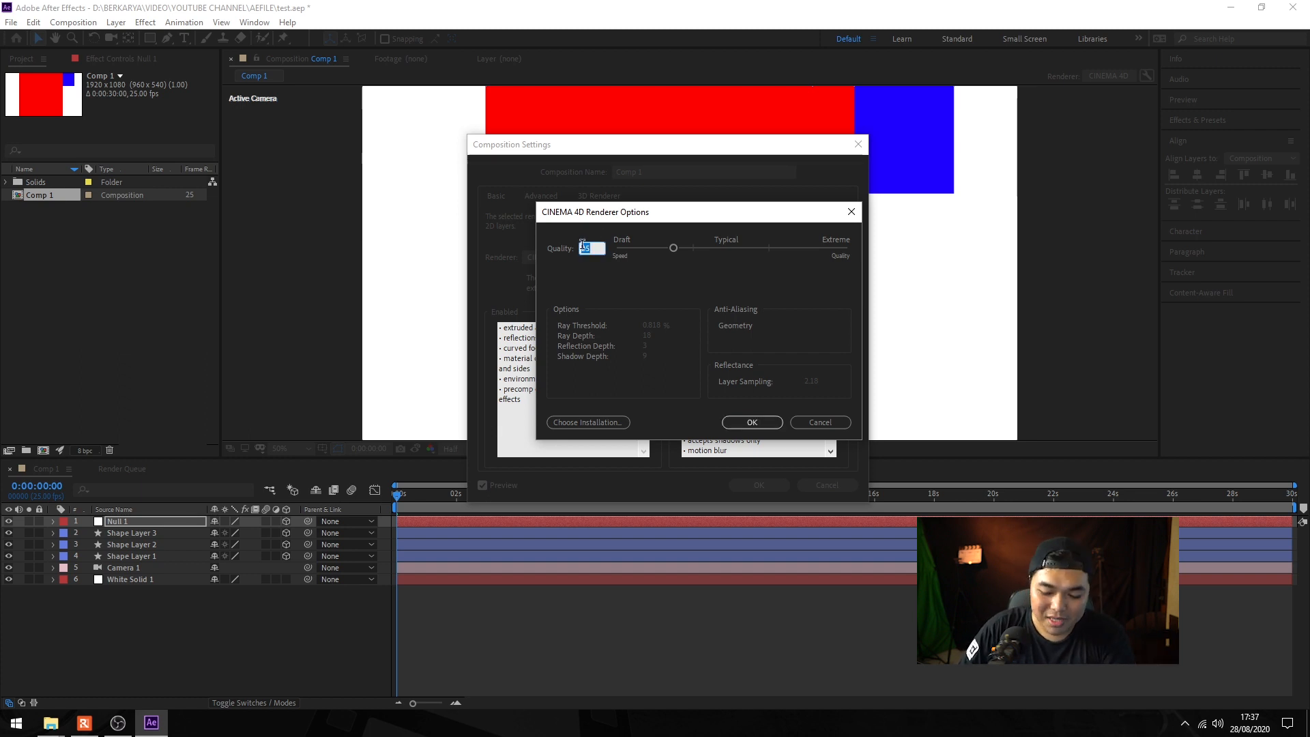
type("10")
key("Return")
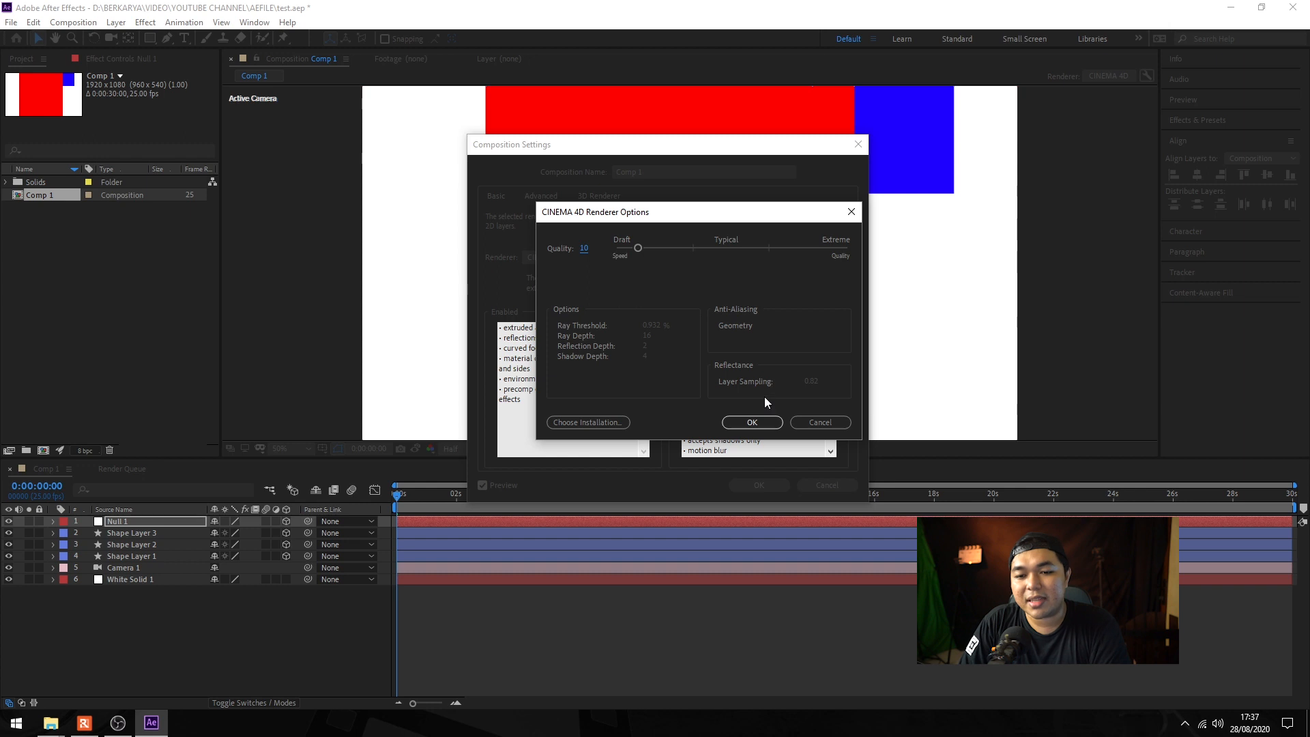
left_click(751, 422)
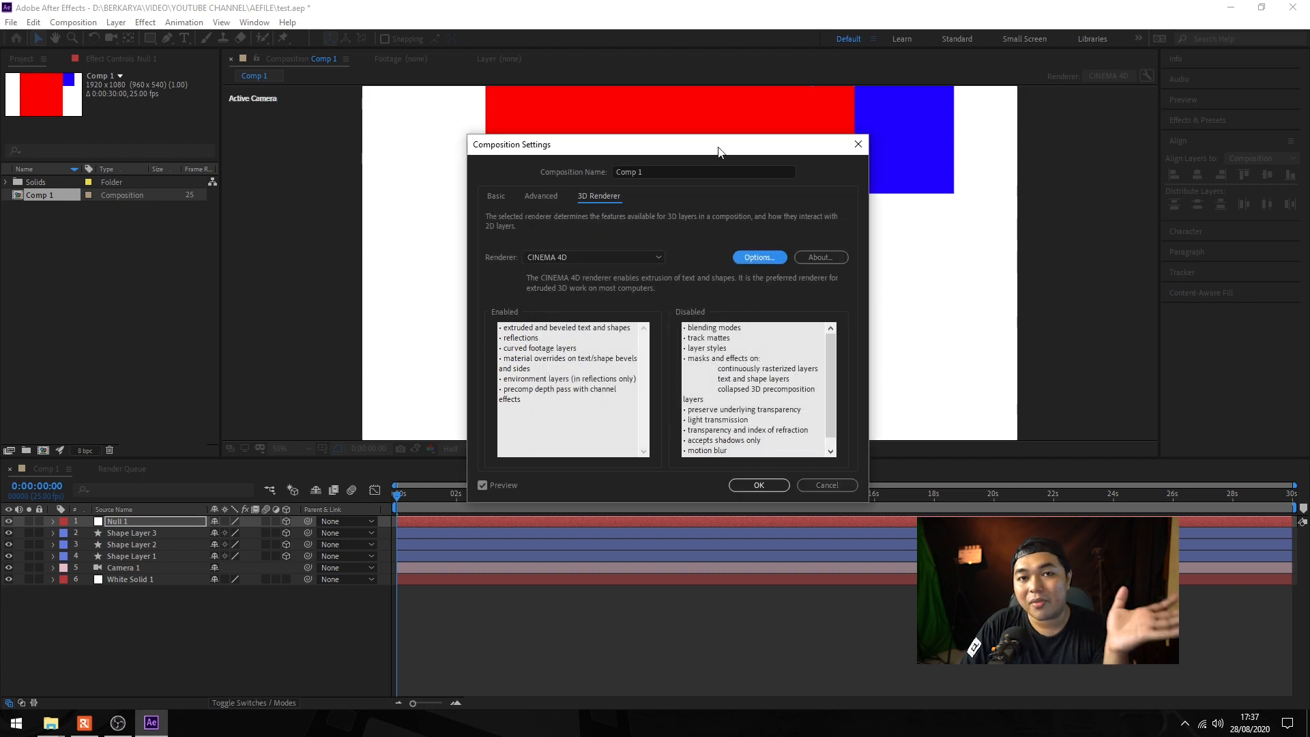
- Set the renderer to Ray-traced 3D (Deprecated) with a ray-tracing quality of 5
left_click(624, 258)
left_click(615, 293)
left_click(747, 259)
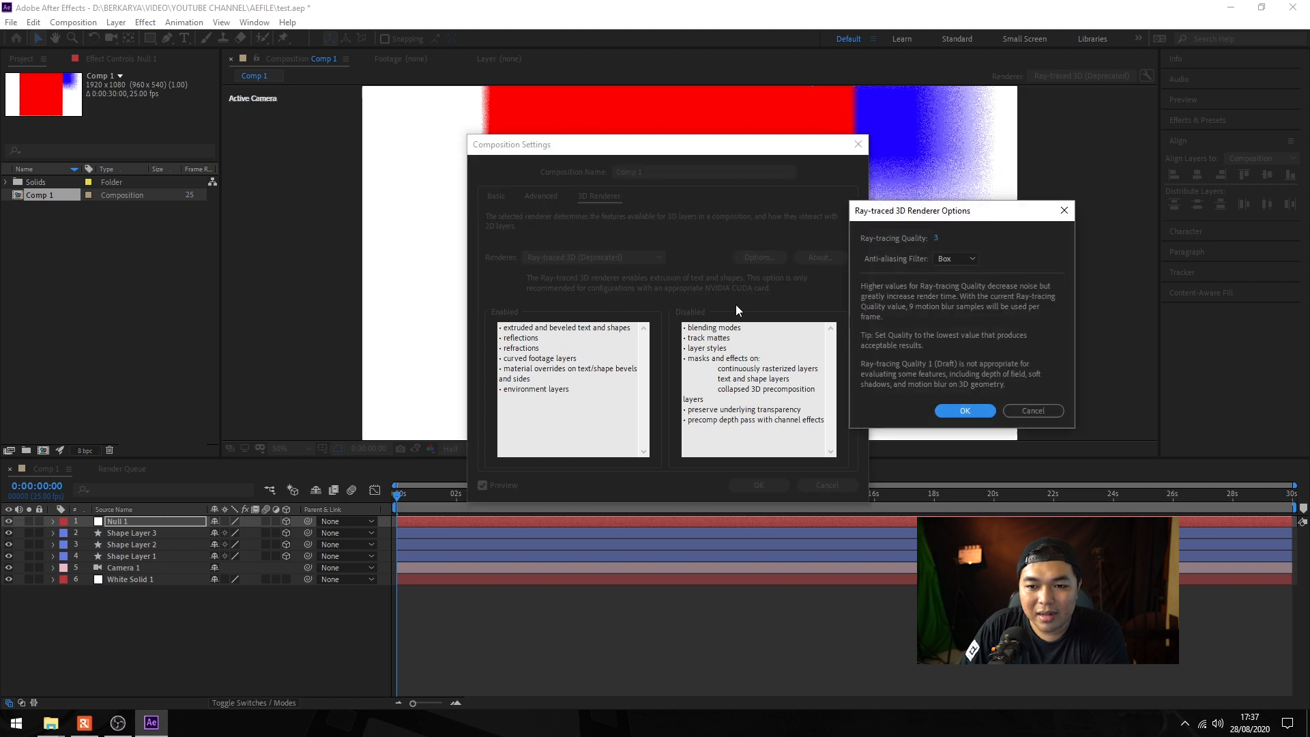
left_click(929, 237)
type("5")
left_click(956, 410)
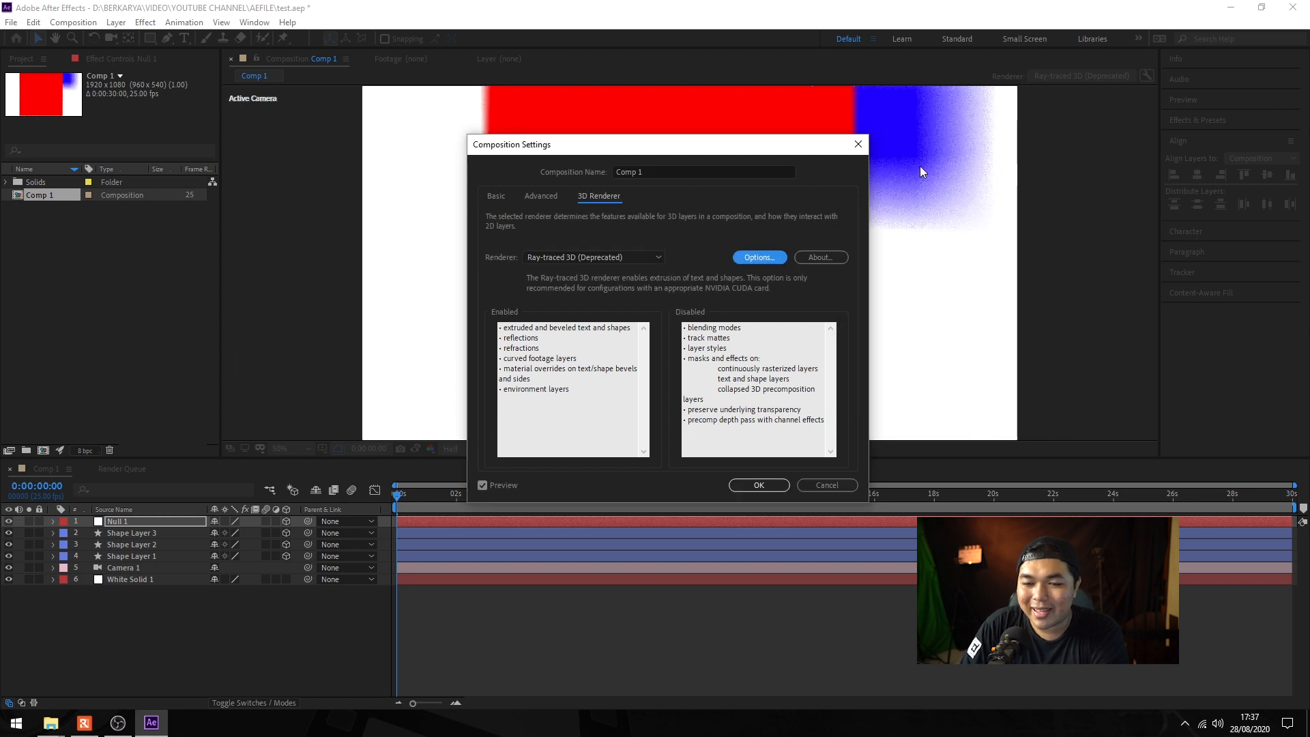
- Raise the ray-tracing quality to 25 and set the anti-aliasing filter to Cubic
left_click_drag(781, 150, 818, 146)
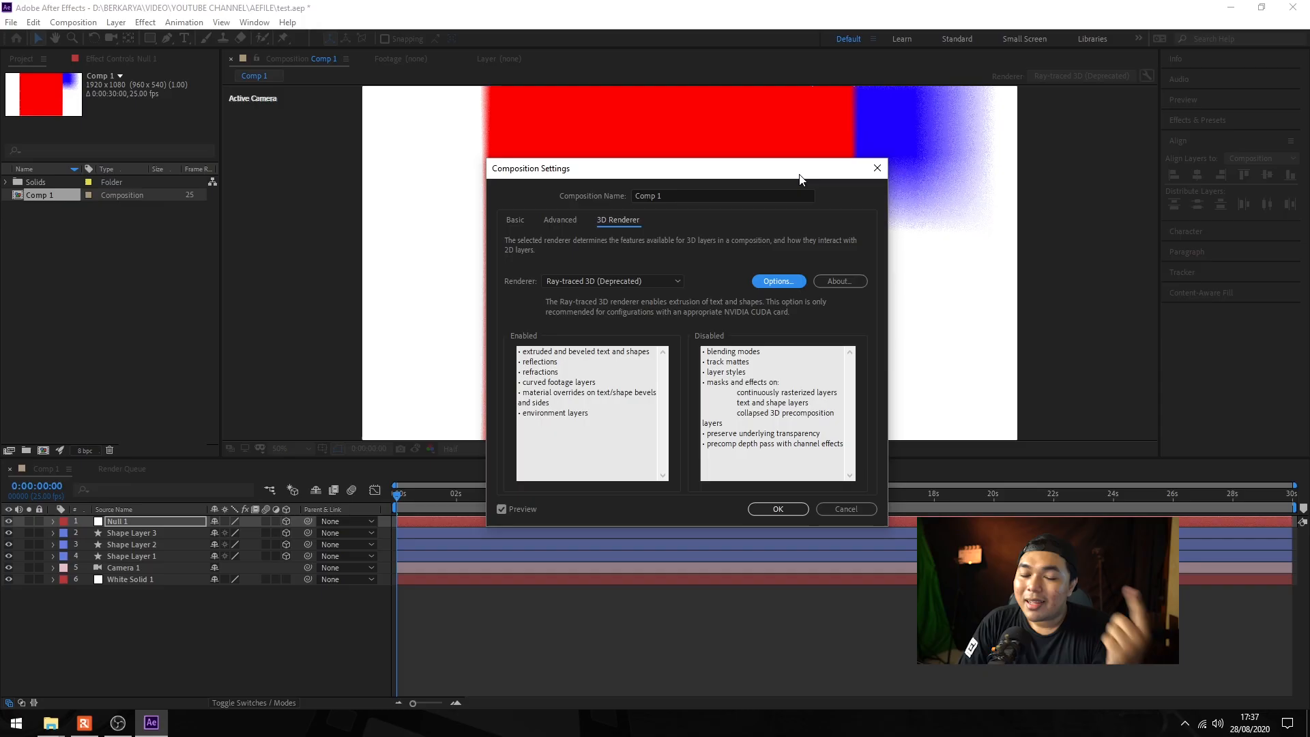
left_click(784, 281)
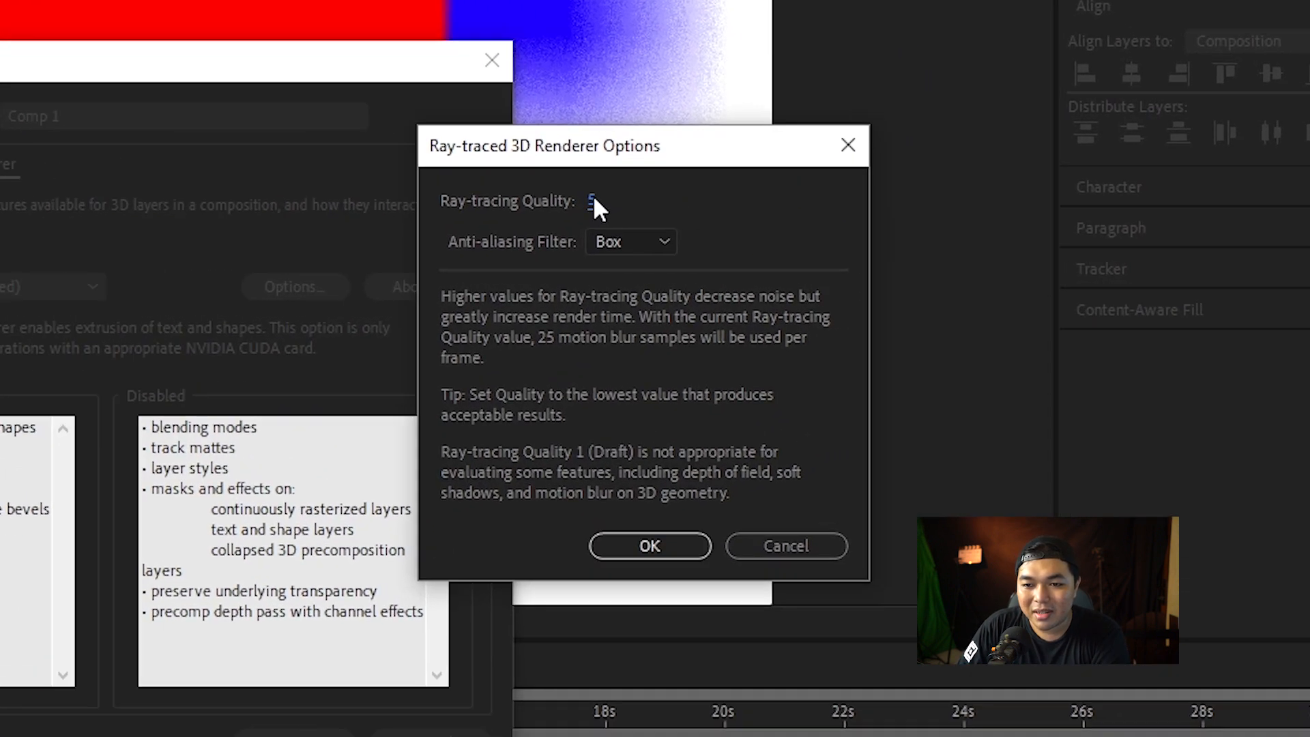
left_click(926, 237)
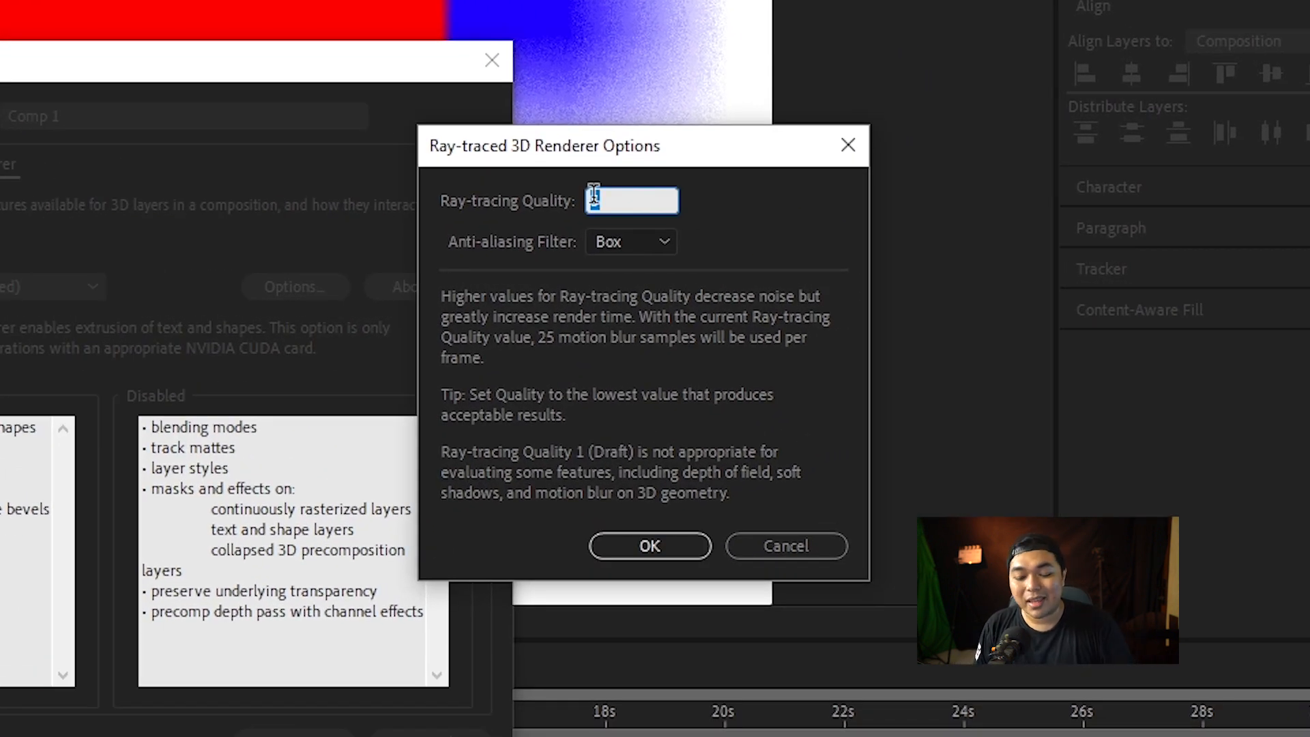
type("25")
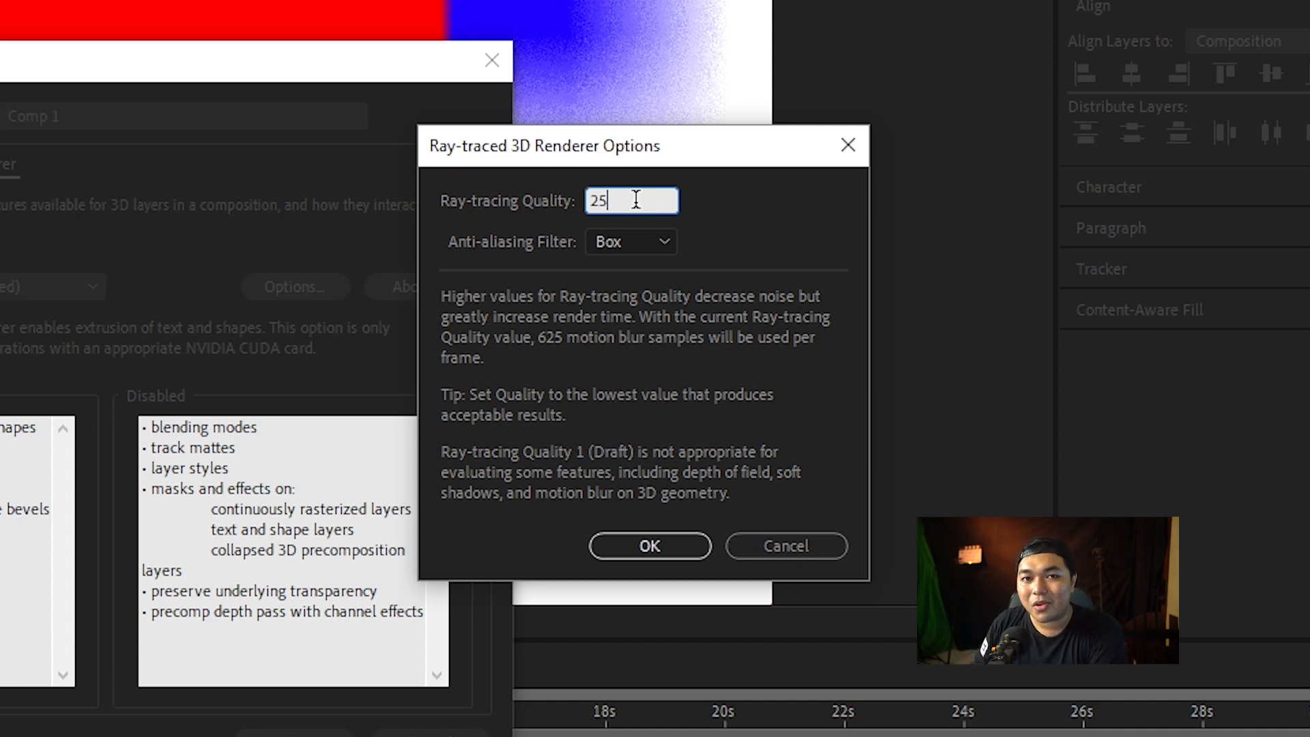
left_click(762, 229)
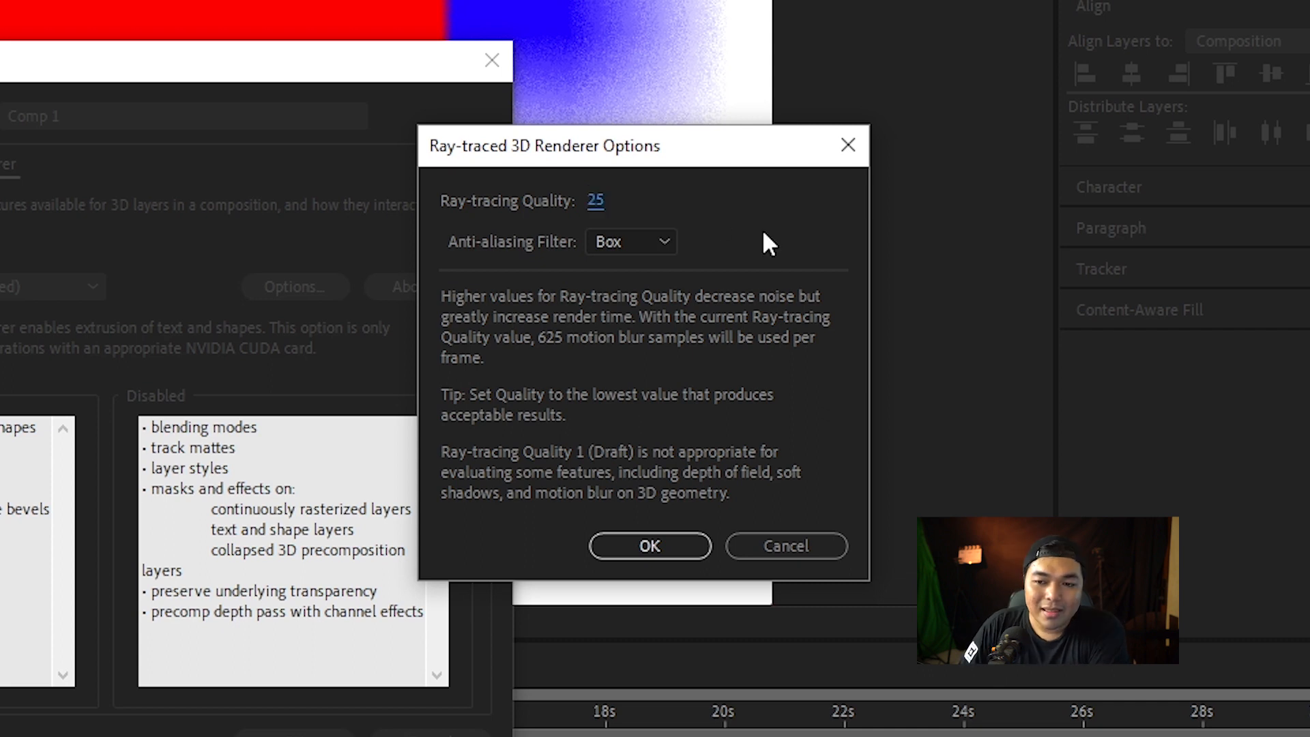
left_click(661, 238)
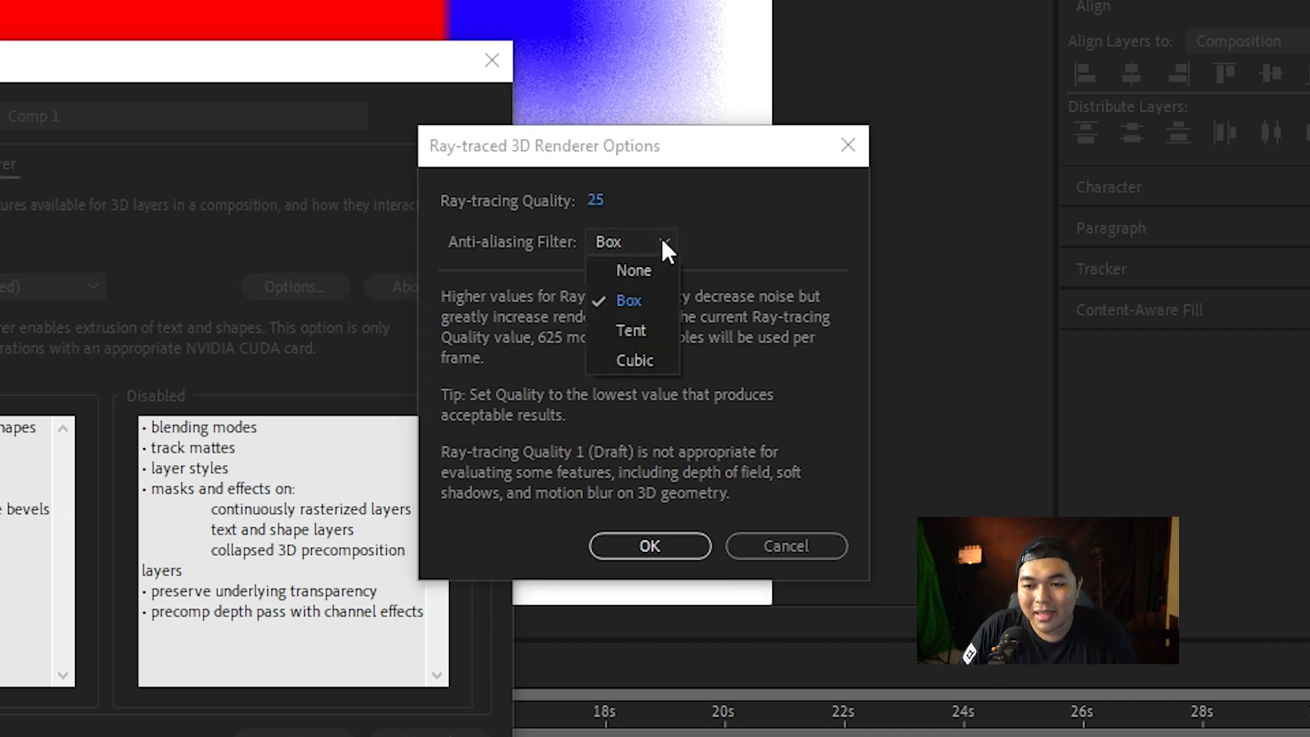
left_click(635, 360)
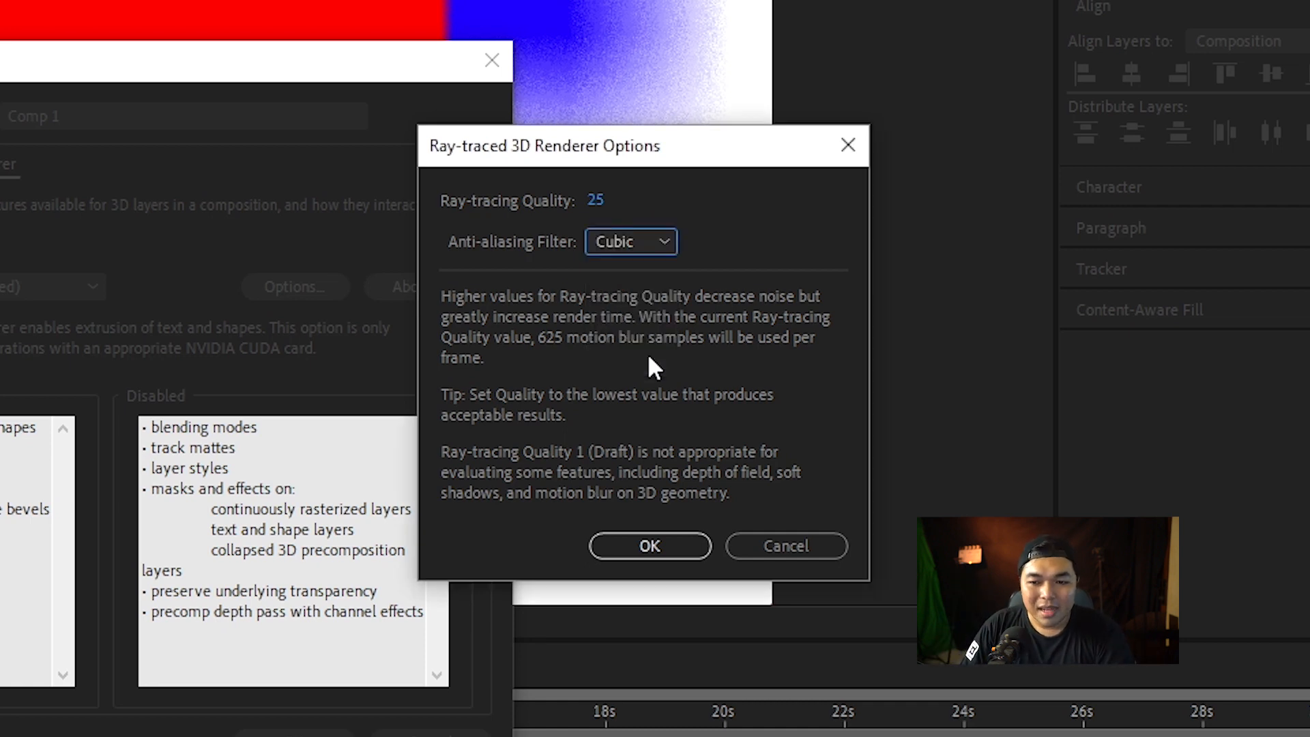